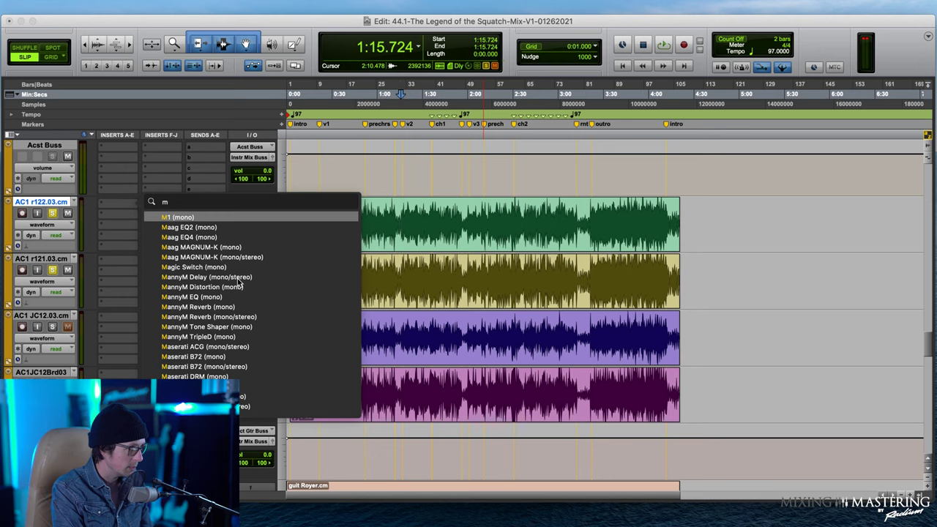
# Insert the UAD MDWEQ5-5B (mono) equalizer in the first insert slot of the AC1 r122.03.cm track
pyautogui.press('BackSpace')
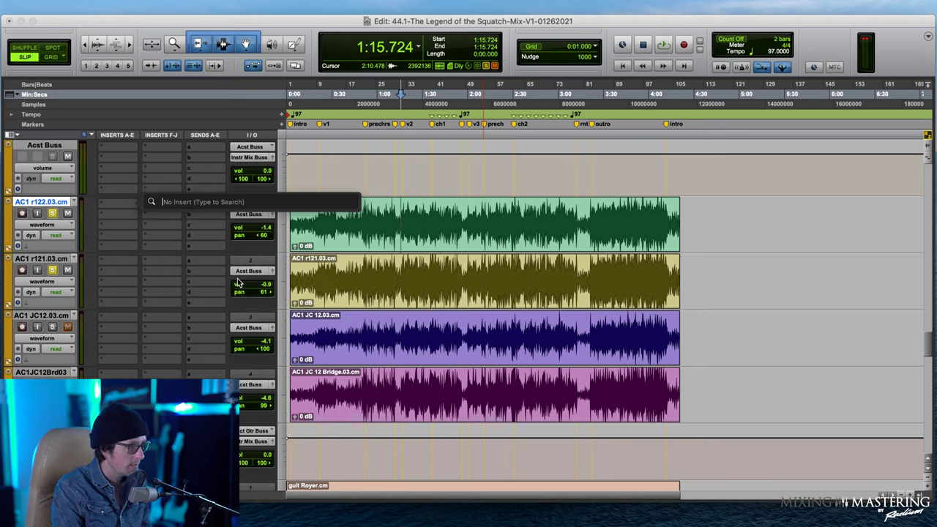
pyautogui.press('Escape')
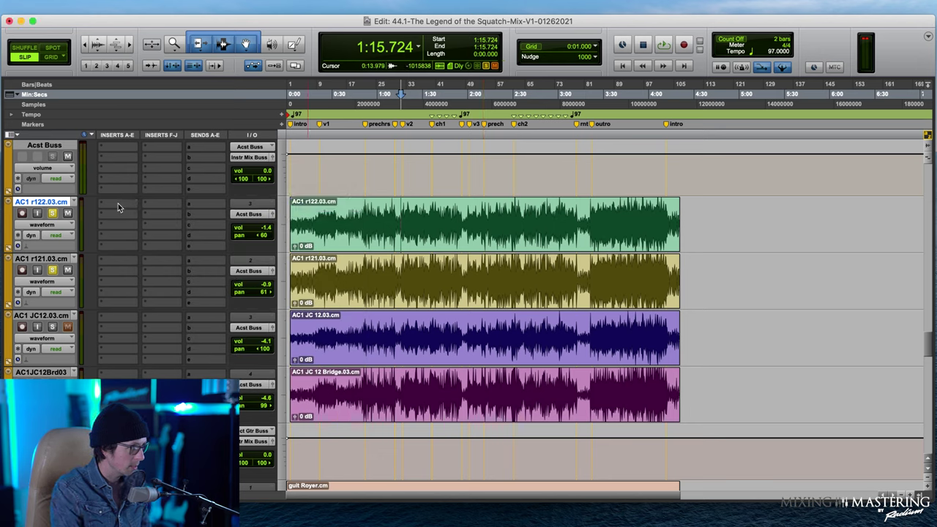
pyautogui.click(109, 203)
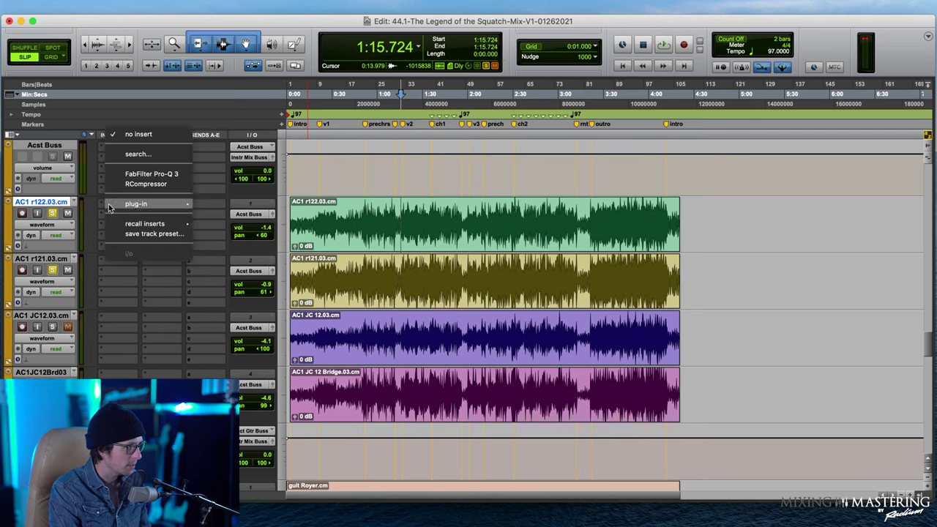
pyautogui.moveTo(135, 204)
pyautogui.scroll(-3, 262, 325)
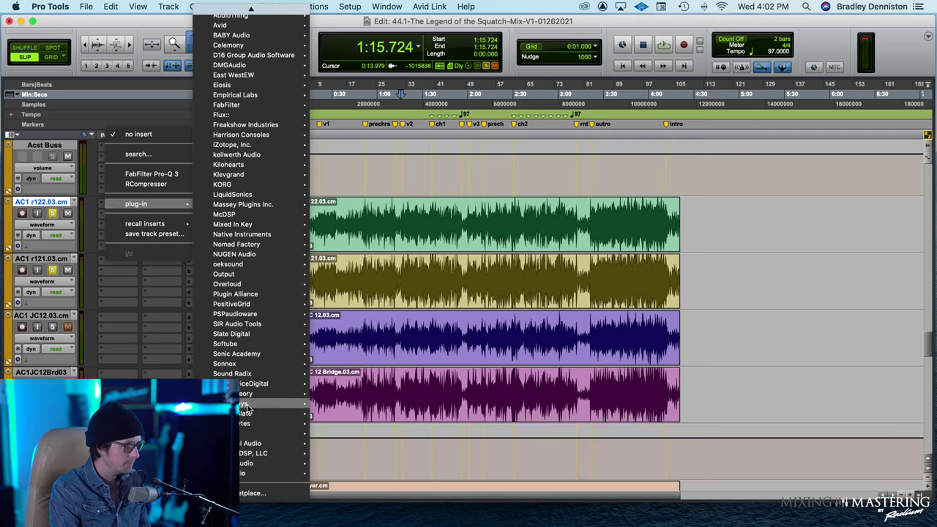
pyautogui.moveTo(291, 448)
pyautogui.scroll(-10, 388, 286)
pyautogui.scroll(-15, 388, 287)
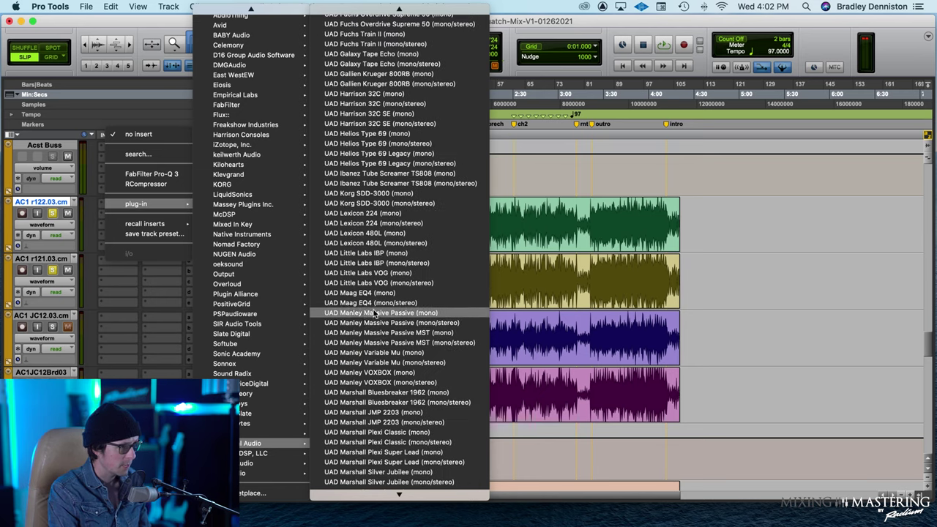
pyautogui.scroll(-3, 399, 377)
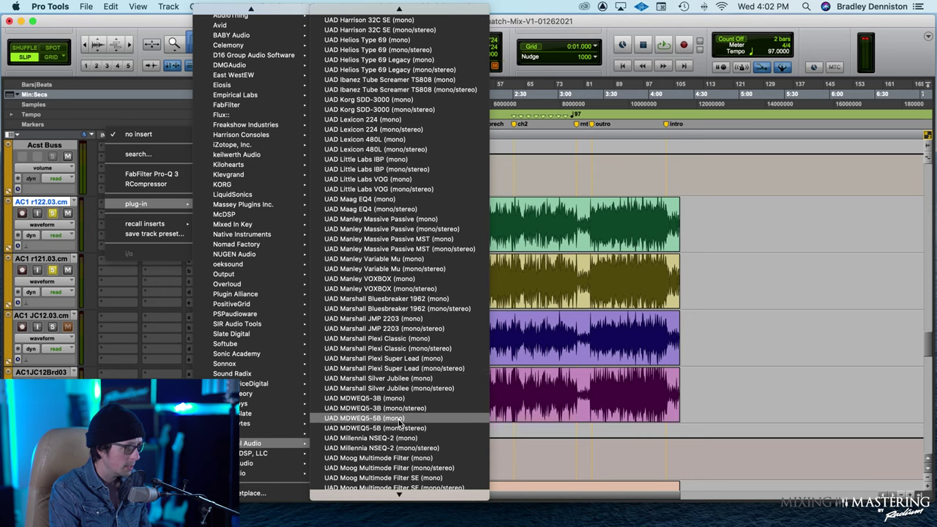
pyautogui.click(398, 418)
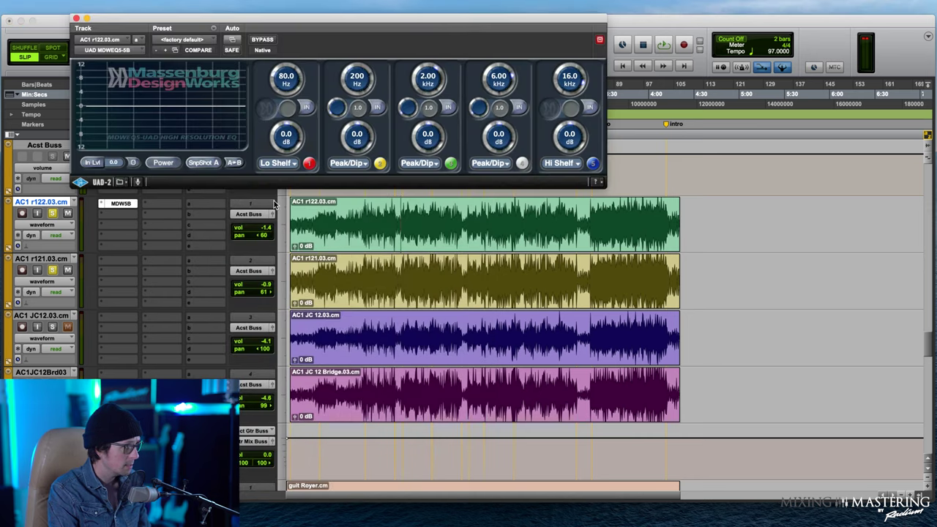
pyautogui.moveTo(338, 22); pyautogui.dragTo(492, 245)
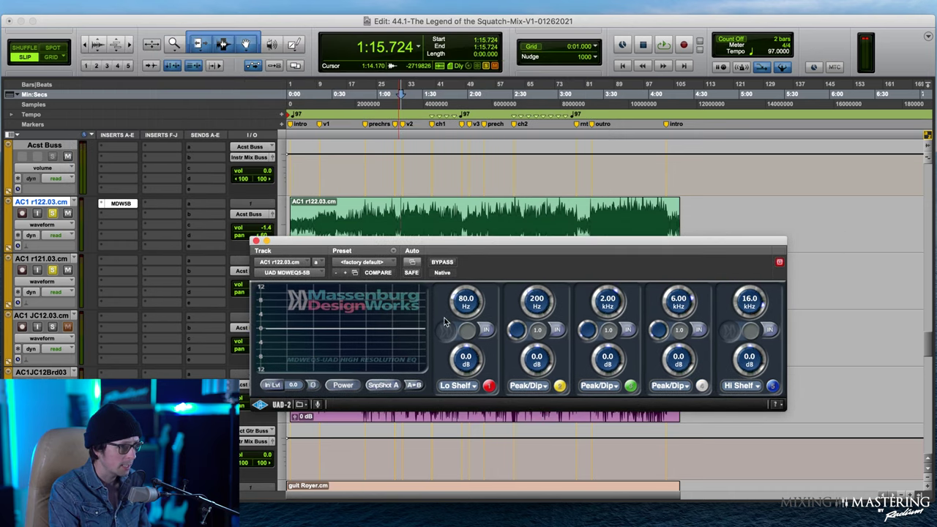
# Set the EQ's first band to Hi Pass 12 at 157 Hz and the second band's frequency to 394 Hz
pyautogui.click(473, 390)
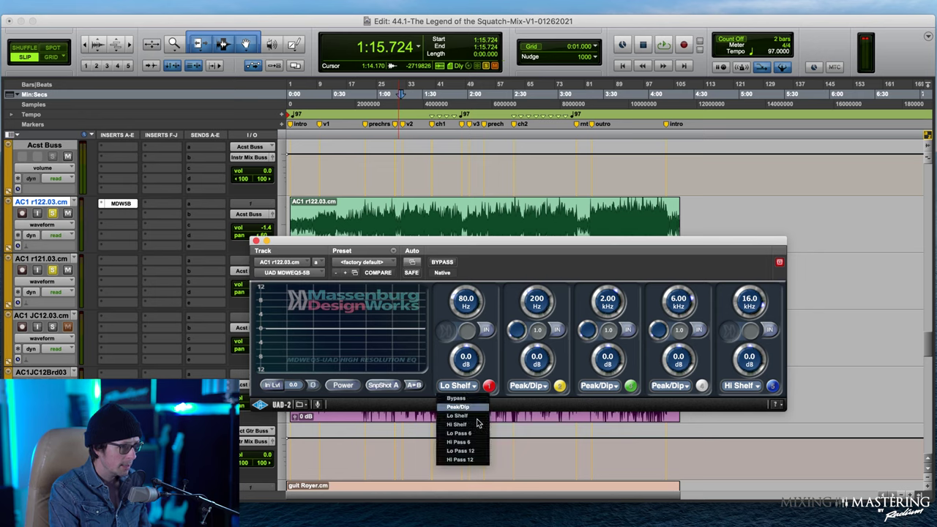
pyautogui.click(468, 459)
pyautogui.moveTo(468, 306); pyautogui.dragTo(478, 267)
pyautogui.moveTo(463, 309); pyautogui.dragTo(462, 315)
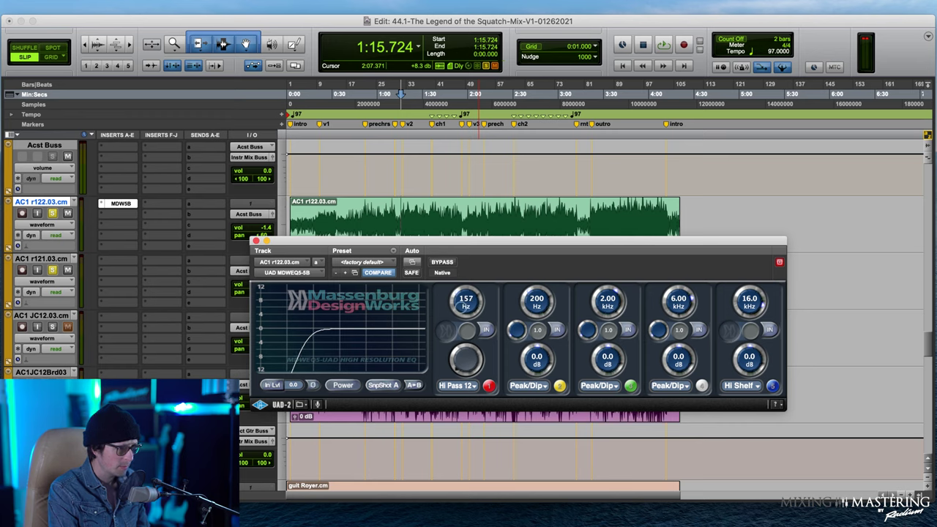
pyautogui.moveTo(493, 279); pyautogui.dragTo(492, 279)
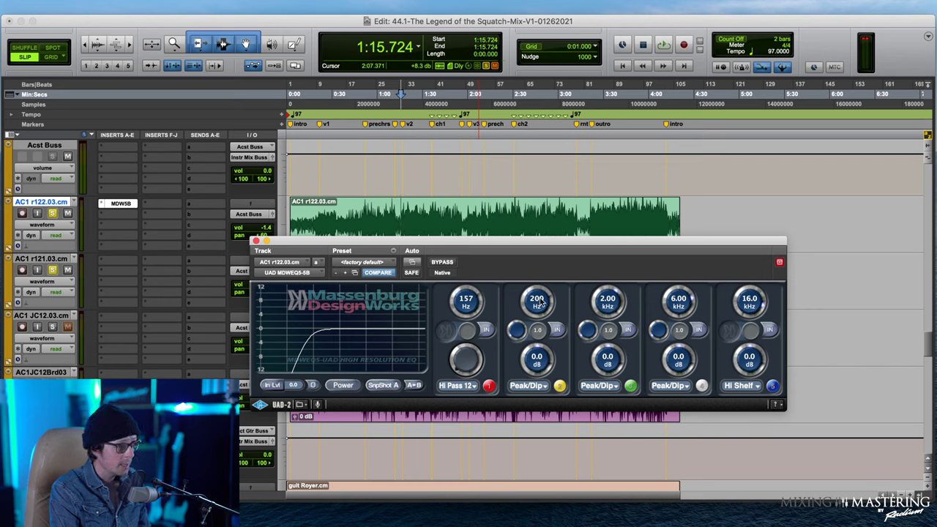
pyautogui.moveTo(539, 297); pyautogui.dragTo(544, 264)
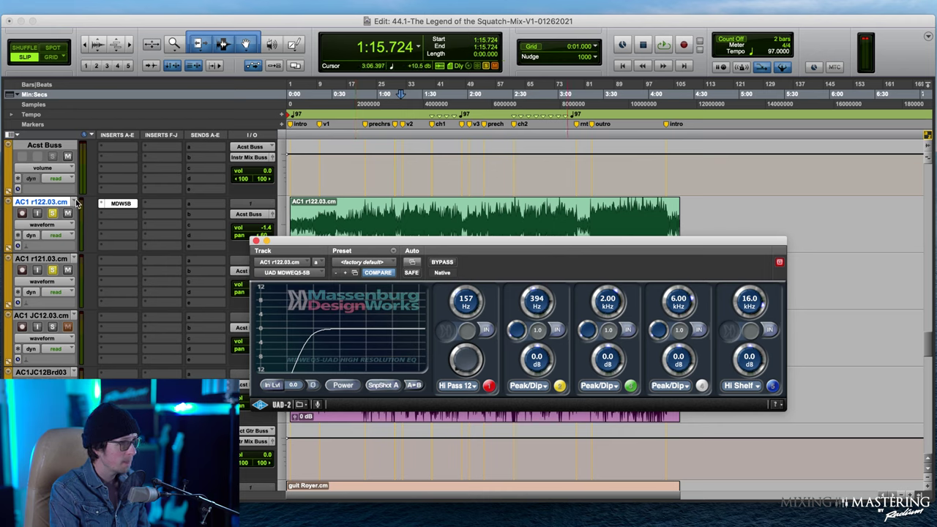
# Unsolo AC1 r121.03.cm and play AC1 r122.03.cm from 1:16.500 with its pan centered
pyautogui.click(53, 272)
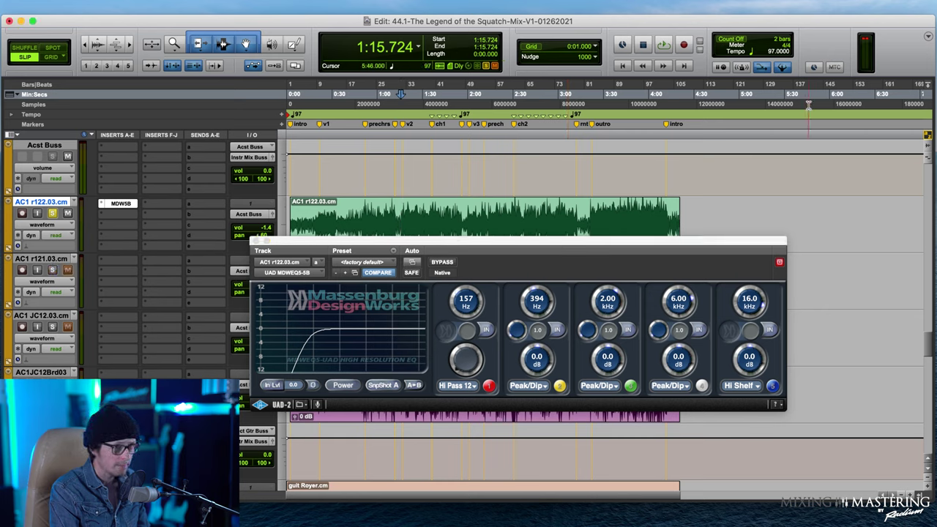
pyautogui.click(350, 239)
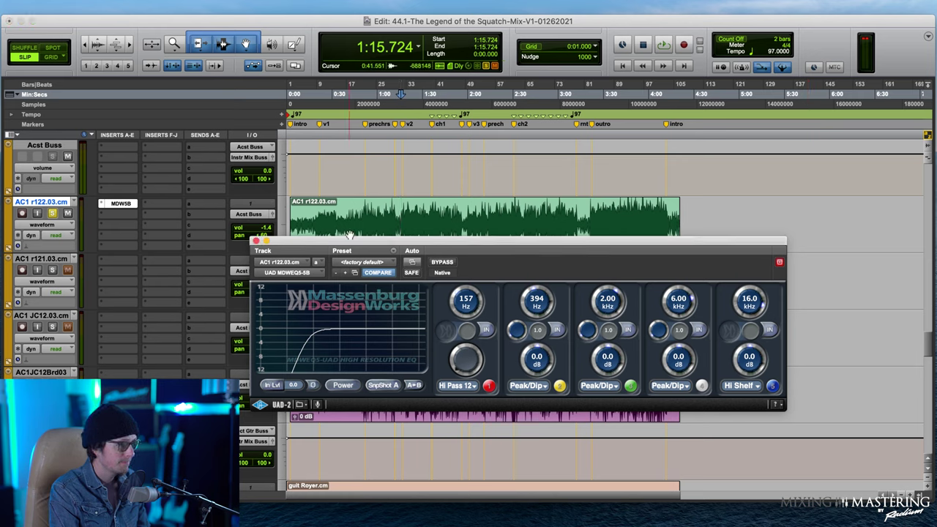
pyautogui.click(402, 216)
pyautogui.press('space')
pyautogui.press('space')
pyautogui.press('space')
pyautogui.moveTo(275, 235); pyautogui.dragTo(313, 232)
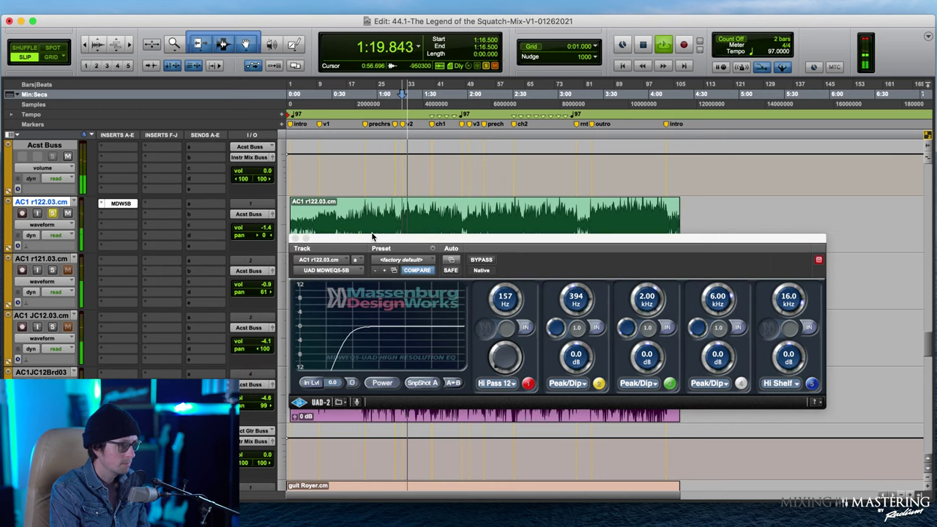
pyautogui.moveTo(490, 238); pyautogui.dragTo(396, 221)
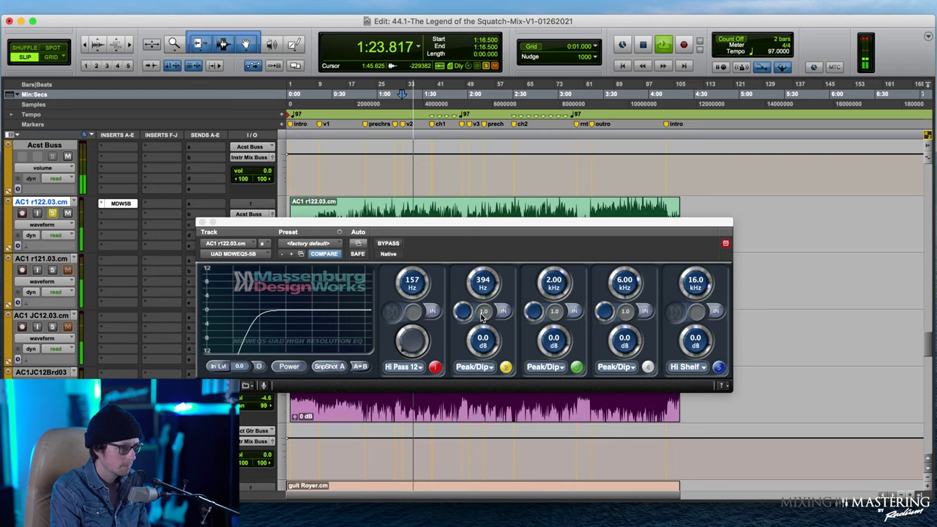
# Sweep the EQ's second band with a boost of up to 8.3 dB and settle its frequency on 264 Hz
pyautogui.click(504, 312)
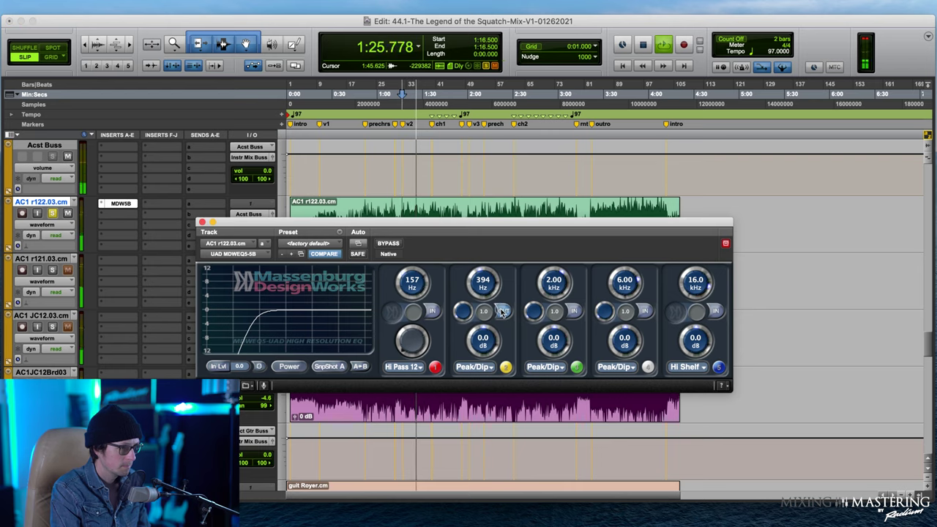
pyautogui.moveTo(491, 337); pyautogui.dragTo(502, 300)
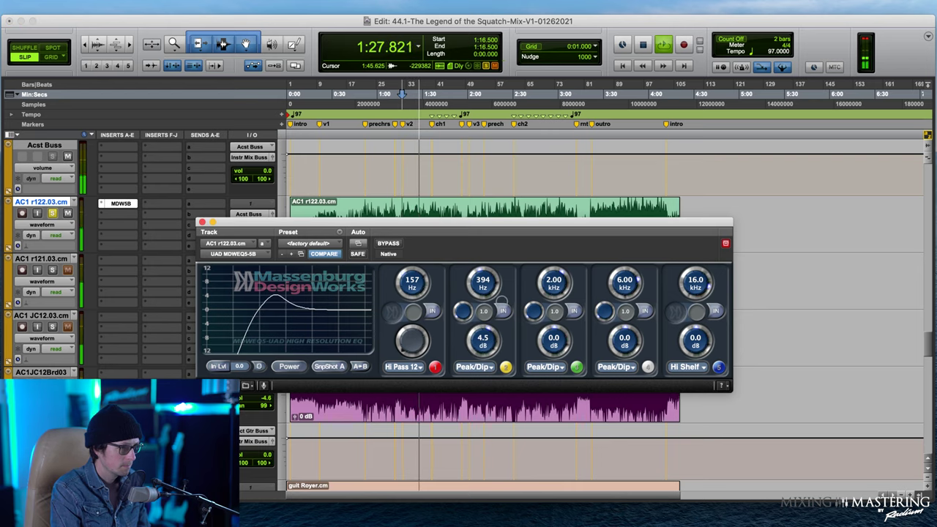
pyautogui.moveTo(480, 271); pyautogui.dragTo(489, 262)
pyautogui.moveTo(489, 343); pyautogui.dragTo(498, 311)
pyautogui.moveTo(487, 280); pyautogui.dragTo(473, 312)
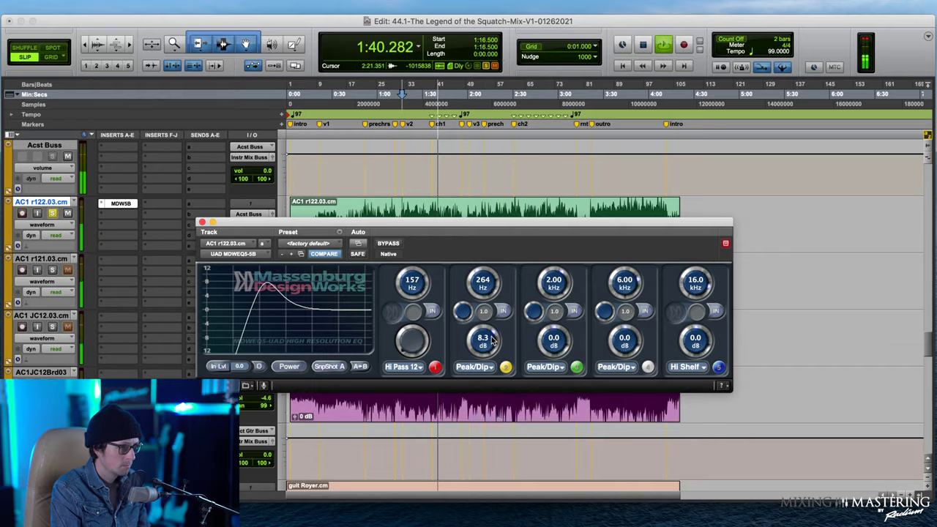
# Cut the second band by 1.5 dB with a Q of 1.9 and lower the high-pass filter to 114 Hz
pyautogui.moveTo(492, 341); pyautogui.dragTo(475, 419)
pyautogui.moveTo(412, 282); pyautogui.dragTo(408, 294)
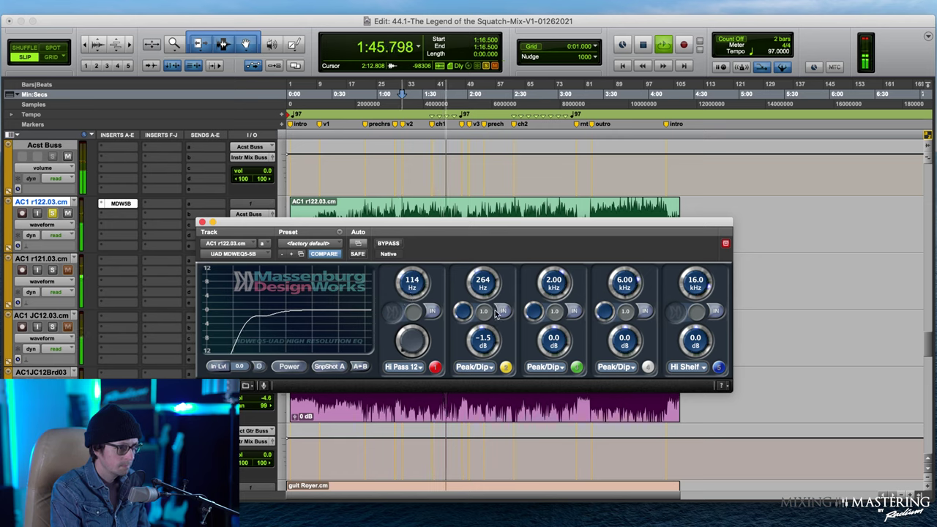
pyautogui.moveTo(491, 315); pyautogui.dragTo(489, 290)
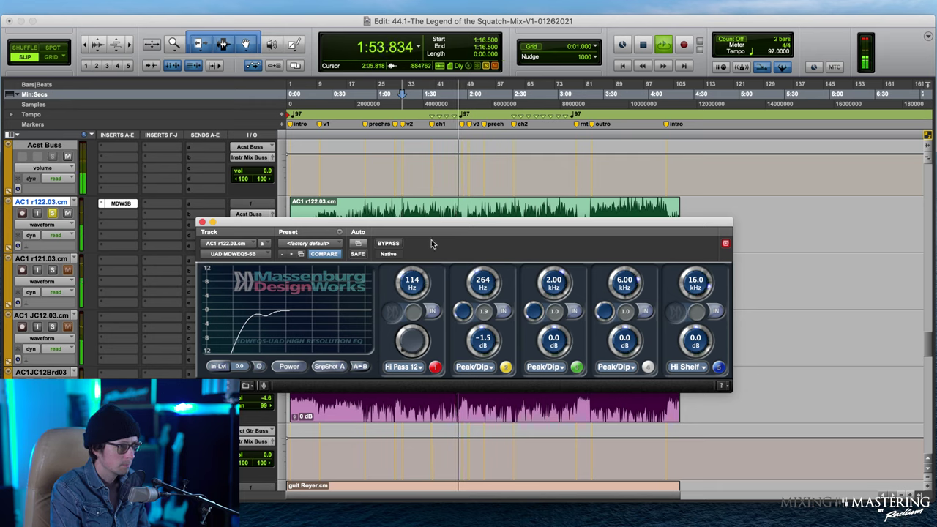
# Compare the AC1 r122.03.cm guitar with the EQ bypassed and active, restarting playback from 1:16.500
pyautogui.click(388, 244)
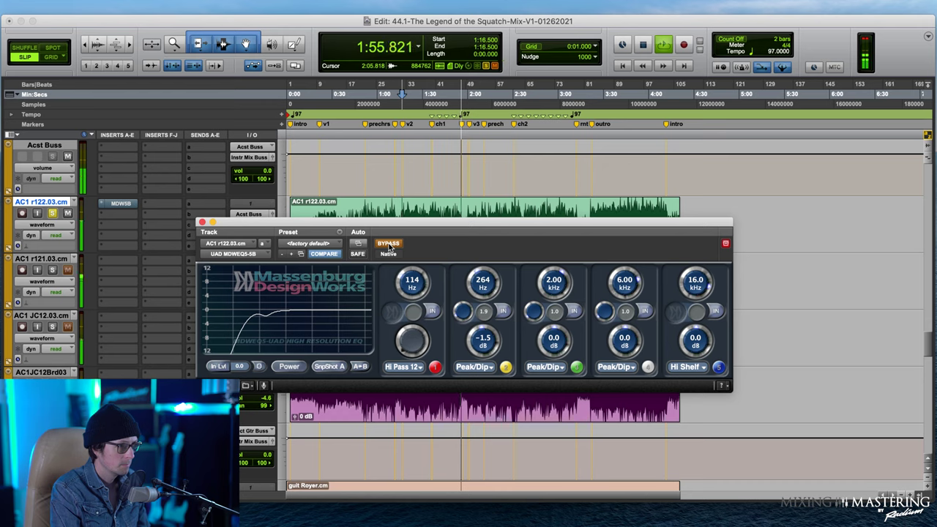
pyautogui.click(388, 244)
pyautogui.press('space')
pyautogui.press('space')
pyautogui.click(388, 246)
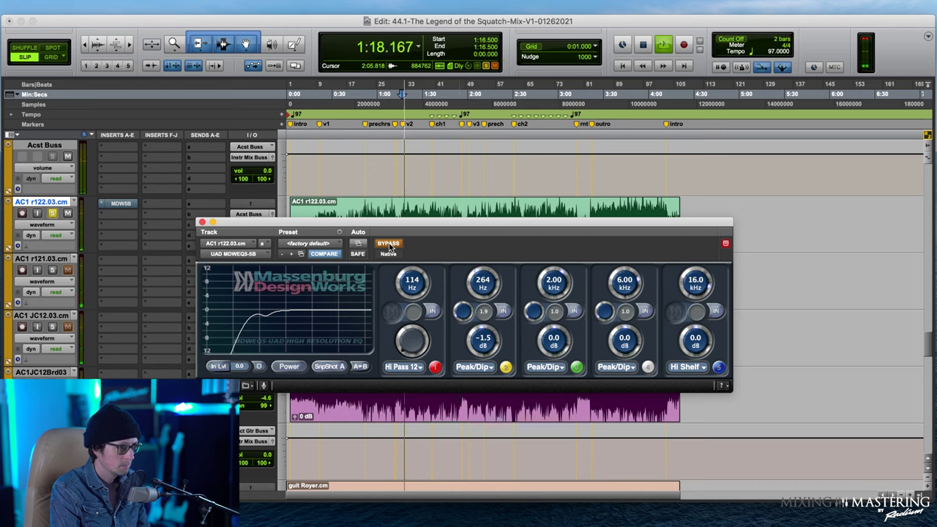
pyautogui.click(389, 245)
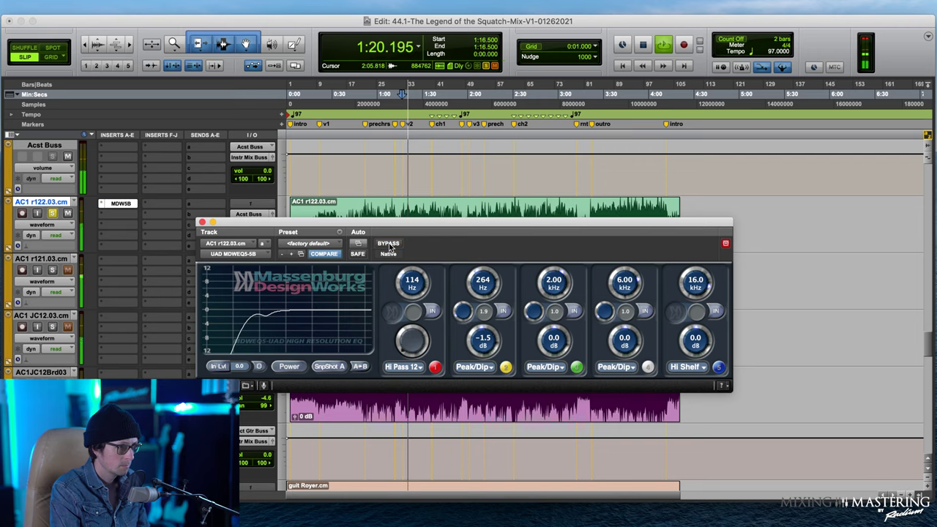
# Fine-tune the second band's gain to -1.3 dB and the high-pass filter to 110 Hz, and stop playback
pyautogui.scroll(2, 493, 343)
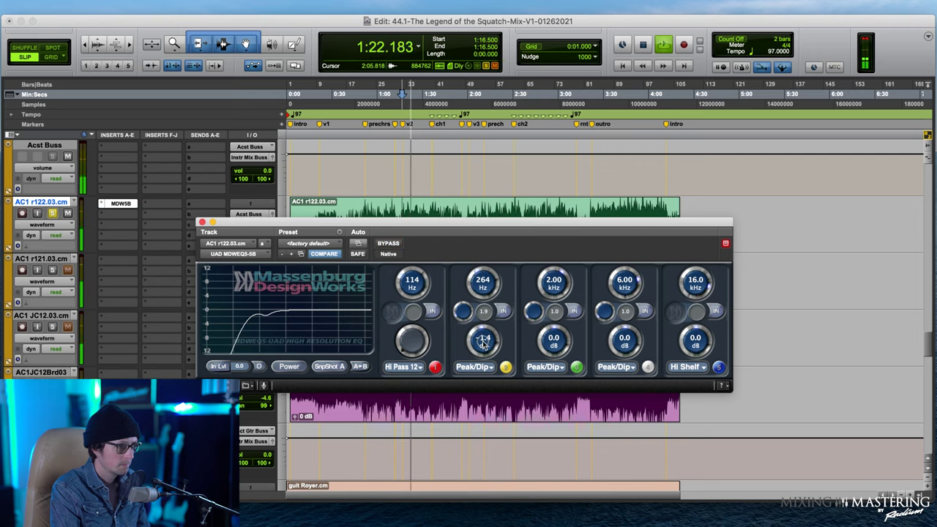
pyautogui.scroll(-3, 411, 288)
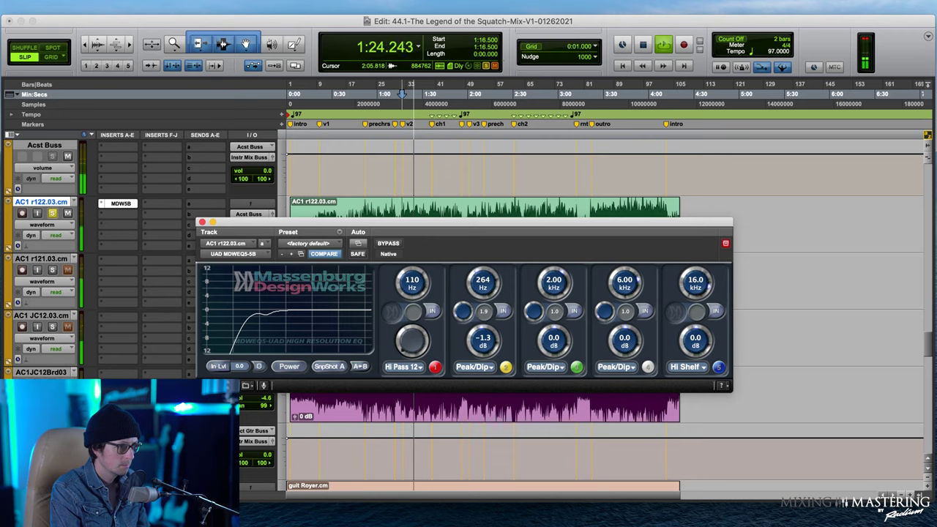
pyautogui.click(388, 245)
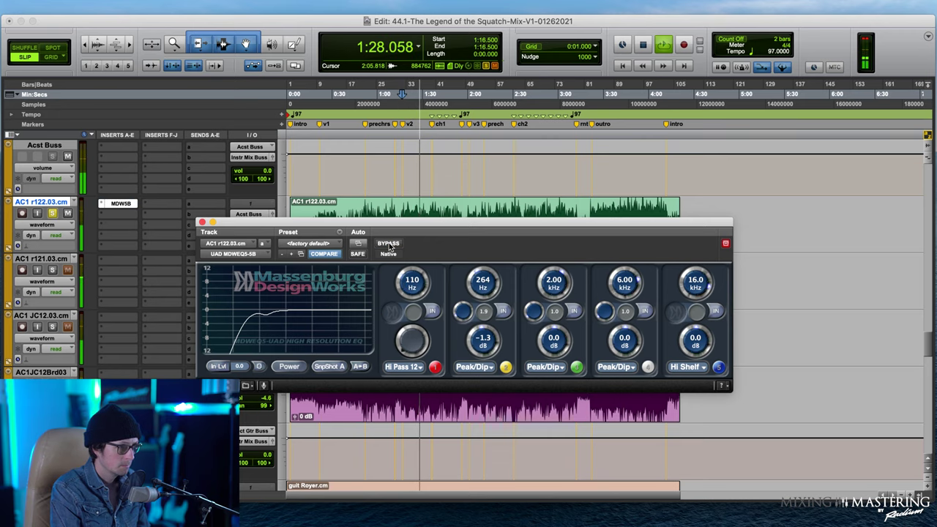
pyautogui.press('space')
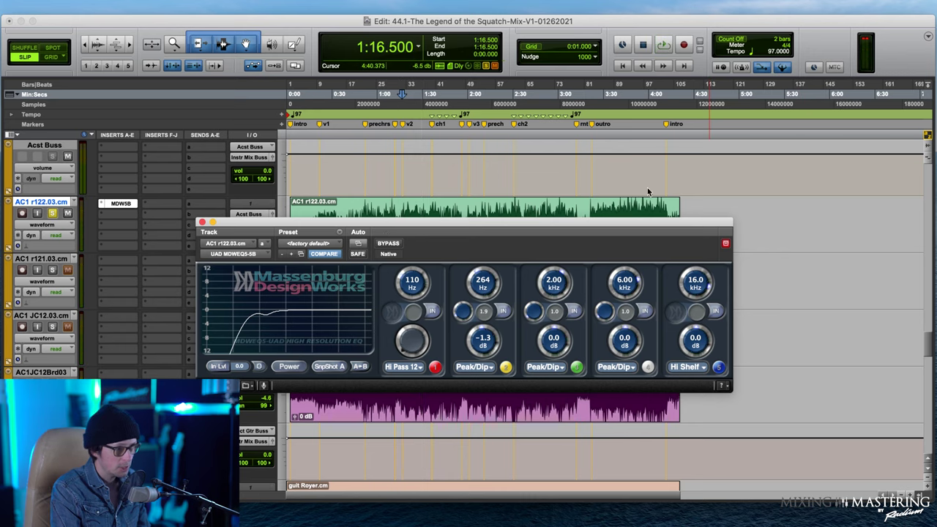
# Copy the MDWEQ5-5B equalizer from AC1 r122.03.cm to the first insert of AC1 r121.03.cm and solo AC1 r121.03.cm
pyautogui.moveTo(300, 225); pyautogui.dragTo(532, 215)
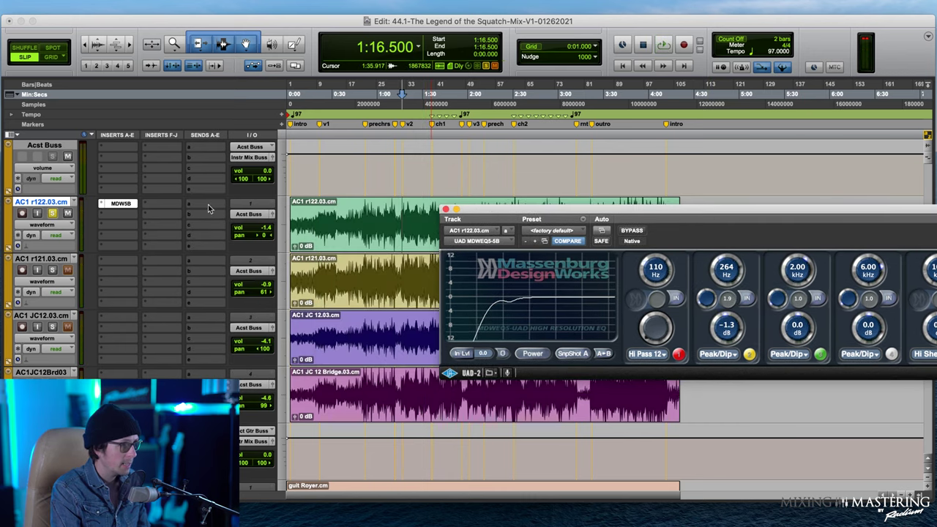
pyautogui.moveTo(115, 209); pyautogui.dragTo(119, 261)
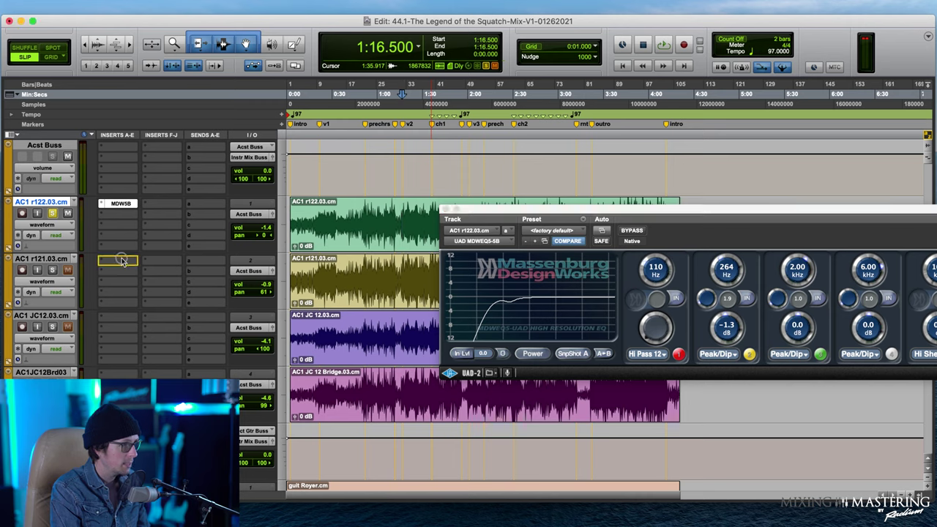
pyautogui.click(52, 271)
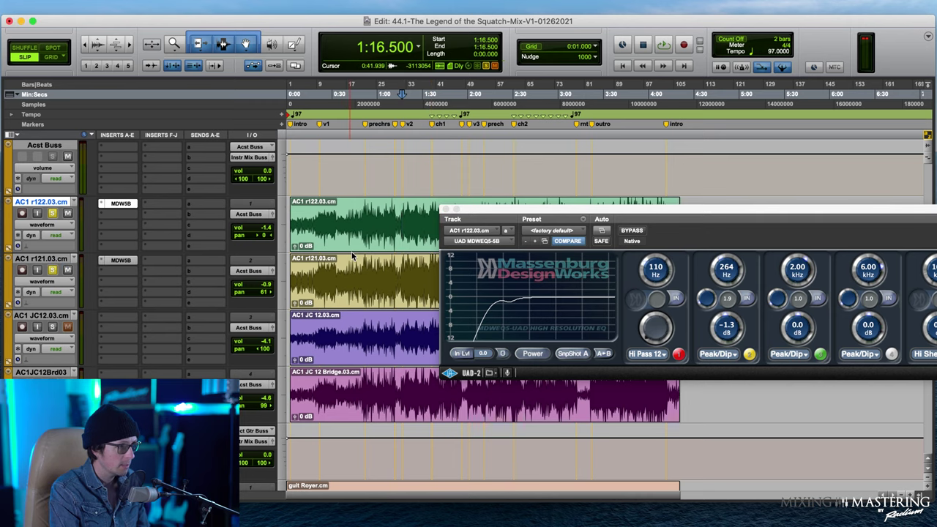
# Pan AC1 r122.03.cm to 64 left and AC1 r121.03.cm to 64 right
pyautogui.moveTo(262, 238); pyautogui.dragTo(249, 243)
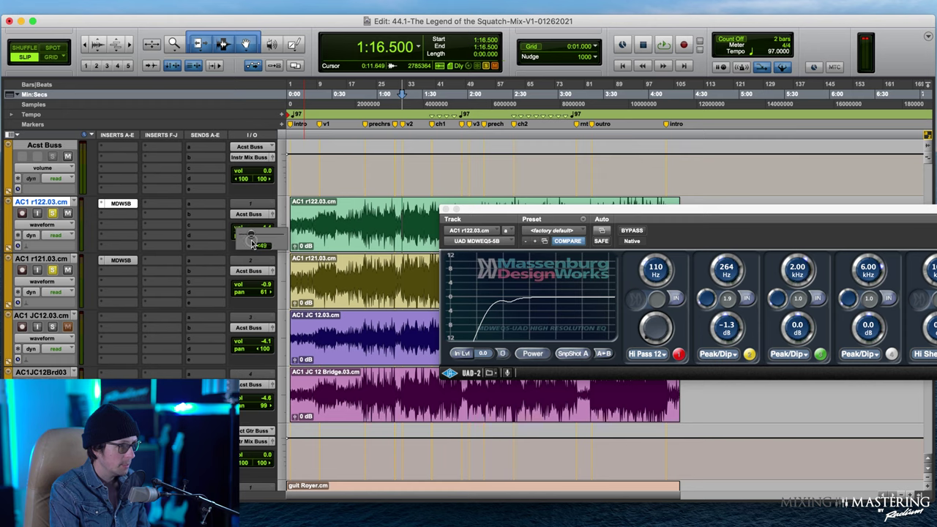
pyautogui.moveTo(250, 246); pyautogui.dragTo(248, 247)
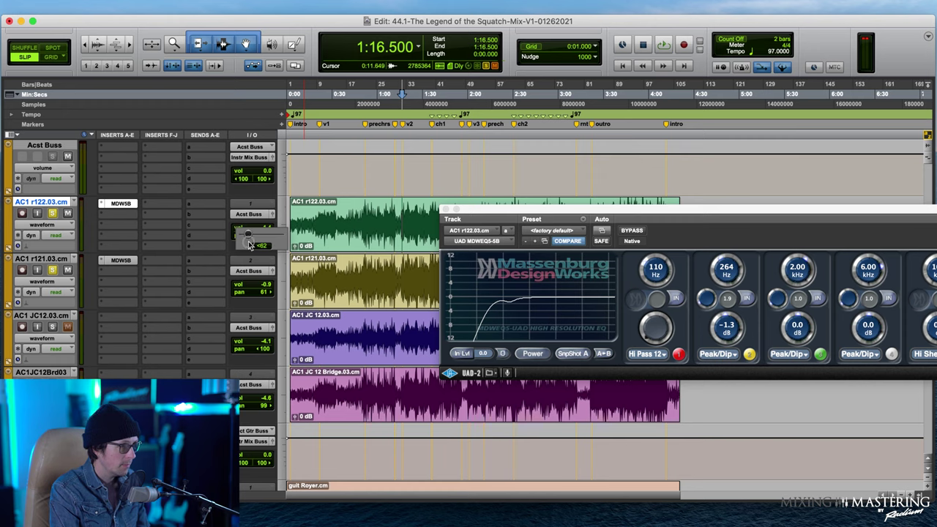
pyautogui.moveTo(249, 244); pyautogui.dragTo(249, 245)
pyautogui.moveTo(269, 294); pyautogui.dragTo(269, 293)
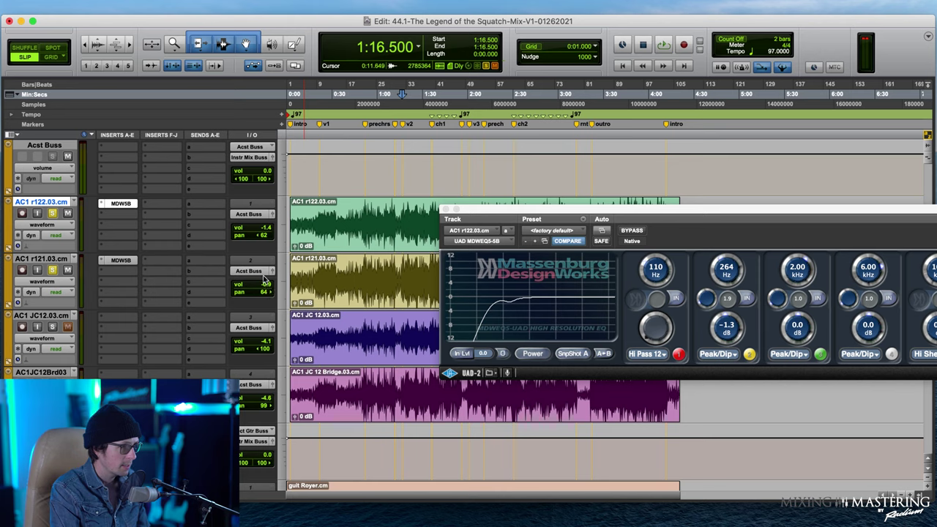
pyautogui.moveTo(258, 241); pyautogui.dragTo(255, 241)
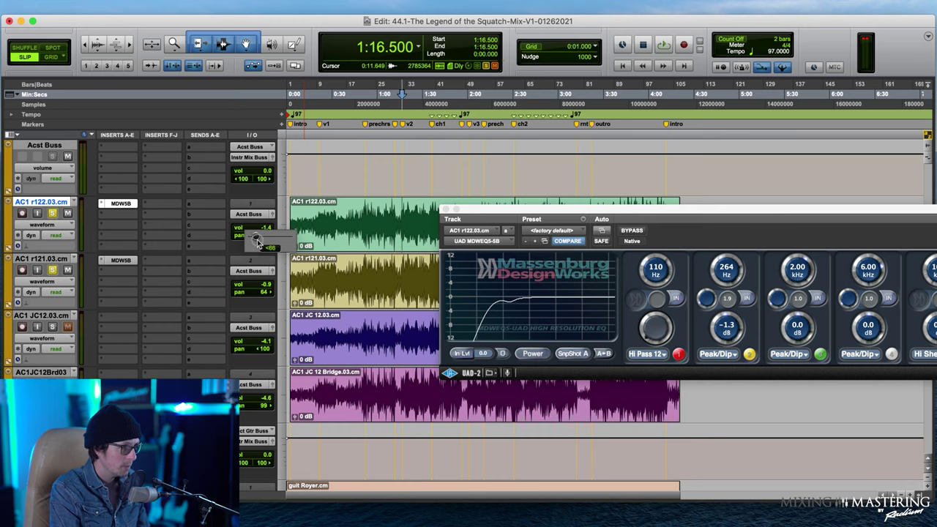
pyautogui.moveTo(261, 242); pyautogui.dragTo(261, 244)
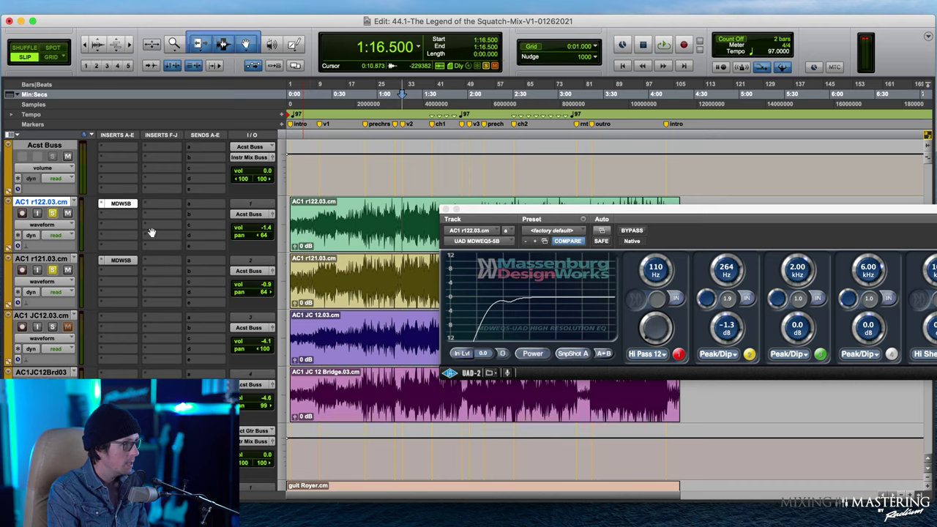
# Insert the stereo UAD Neve 33609 C compressor in the first insert of the Acst Buss
pyautogui.click(121, 147)
pyautogui.moveTo(168, 147)
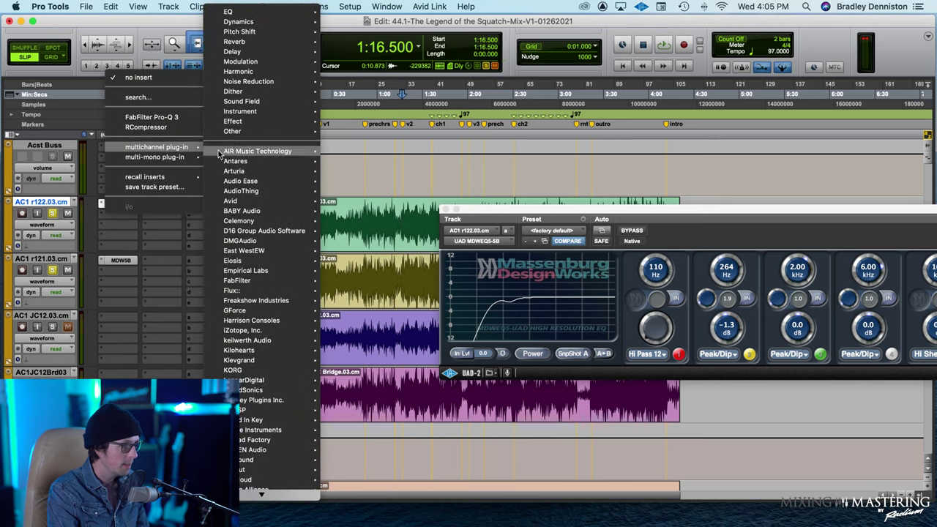
pyautogui.moveTo(262, 320)
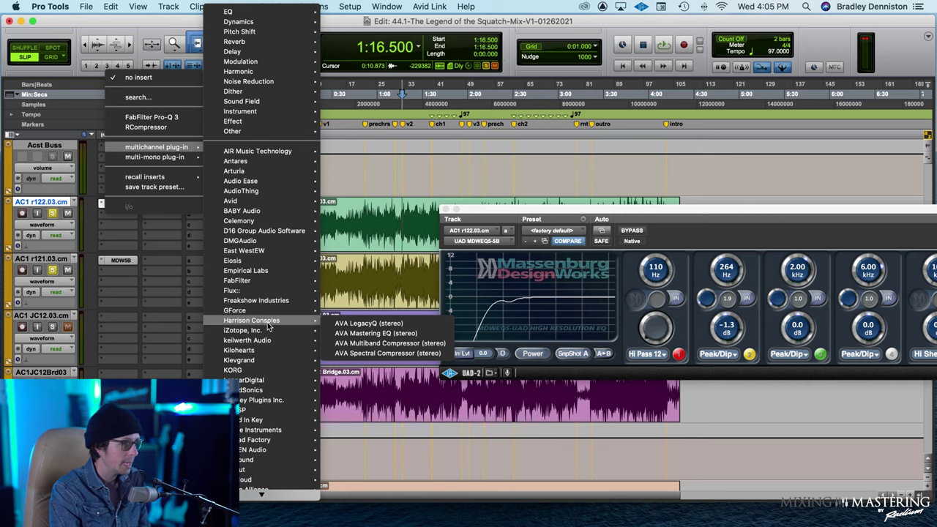
pyautogui.scroll(-8, 268, 326)
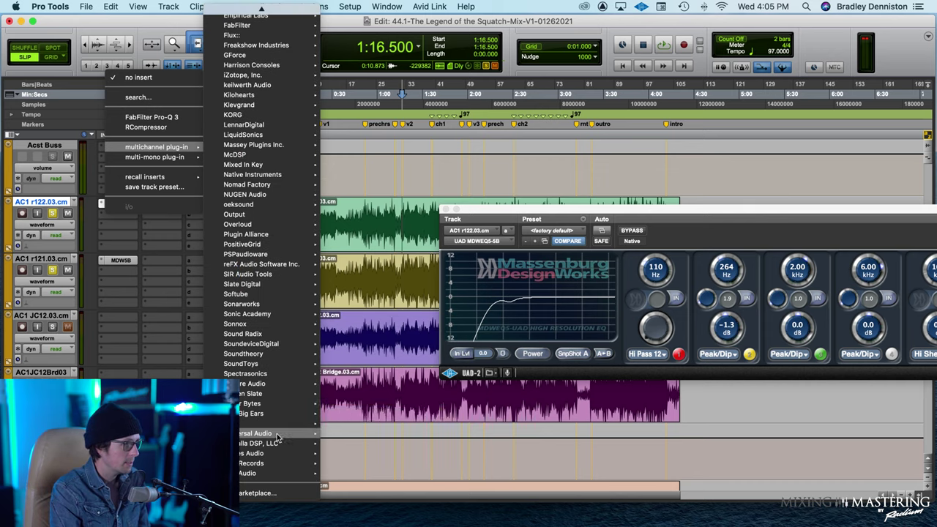
pyautogui.moveTo(281, 465)
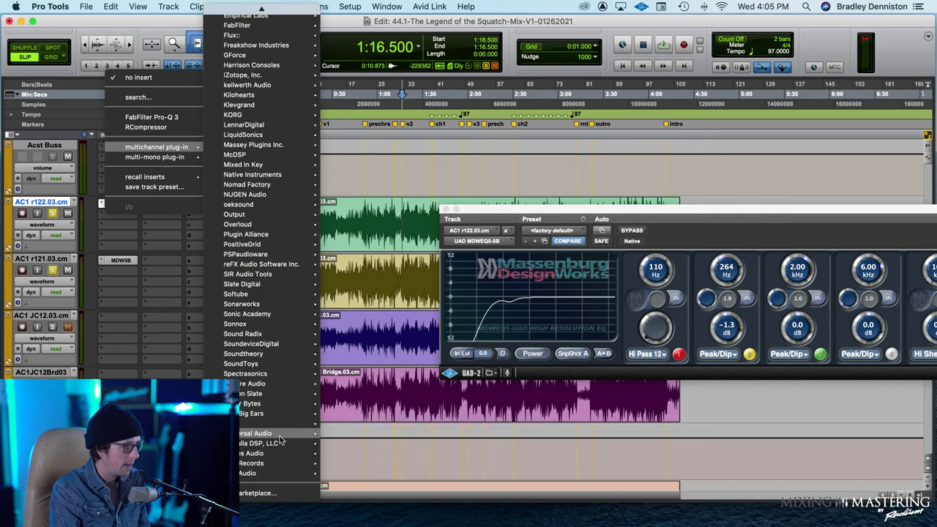
pyautogui.moveTo(287, 443)
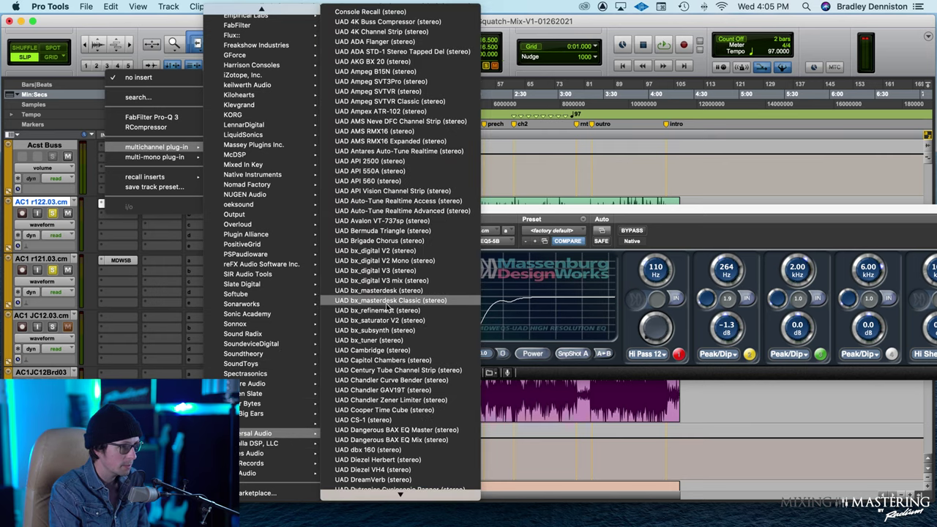
pyautogui.scroll(-20, 390, 310)
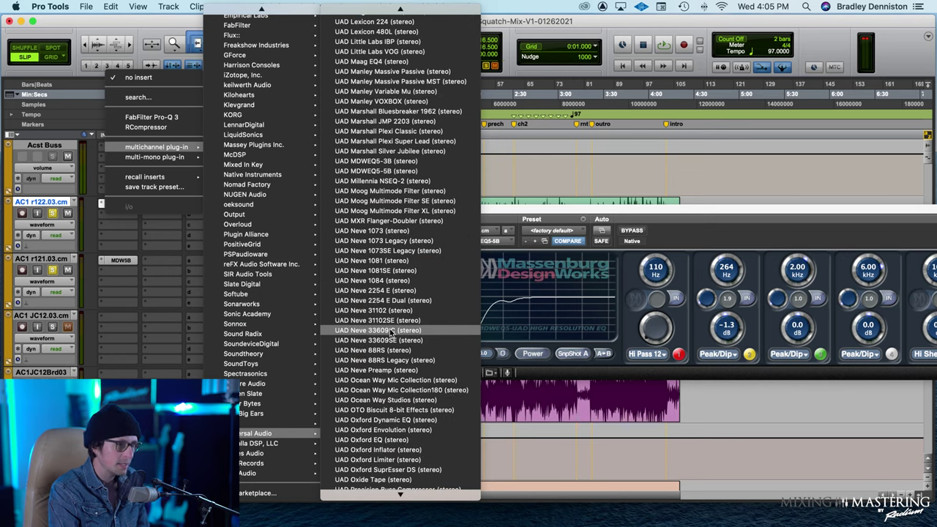
pyautogui.click(392, 333)
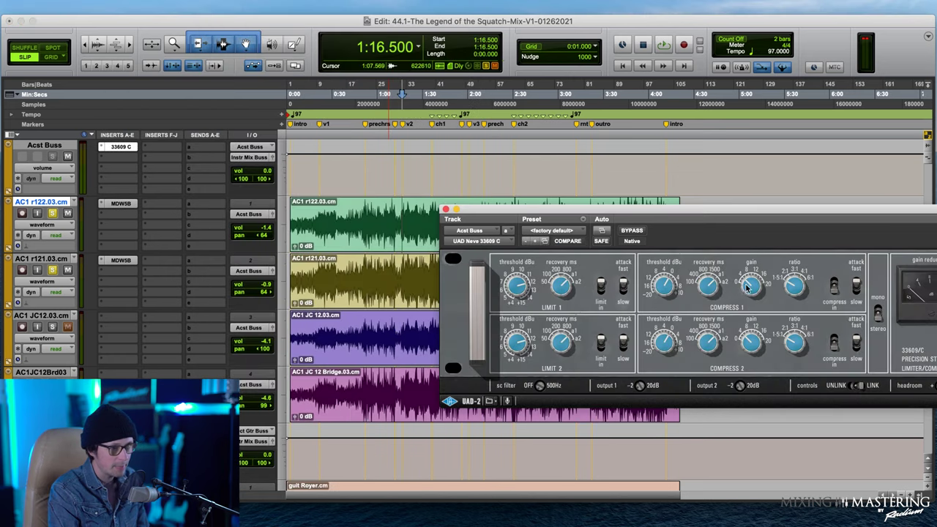
pyautogui.moveTo(628, 214); pyautogui.dragTo(338, 232)
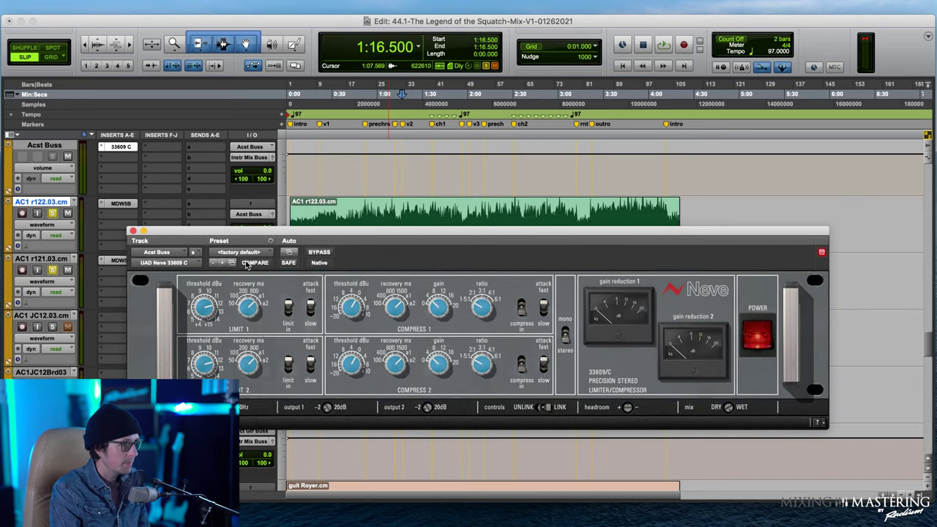
# Load the Mix Bus 2 Snappy preset in the Neve 33609 C and set the limiter's attack to slow
pyautogui.click(249, 254)
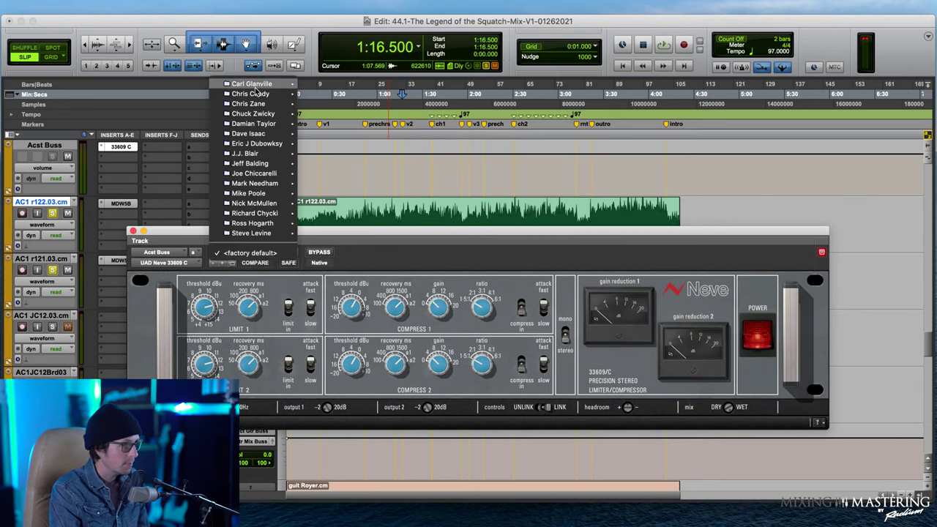
pyautogui.moveTo(257, 87)
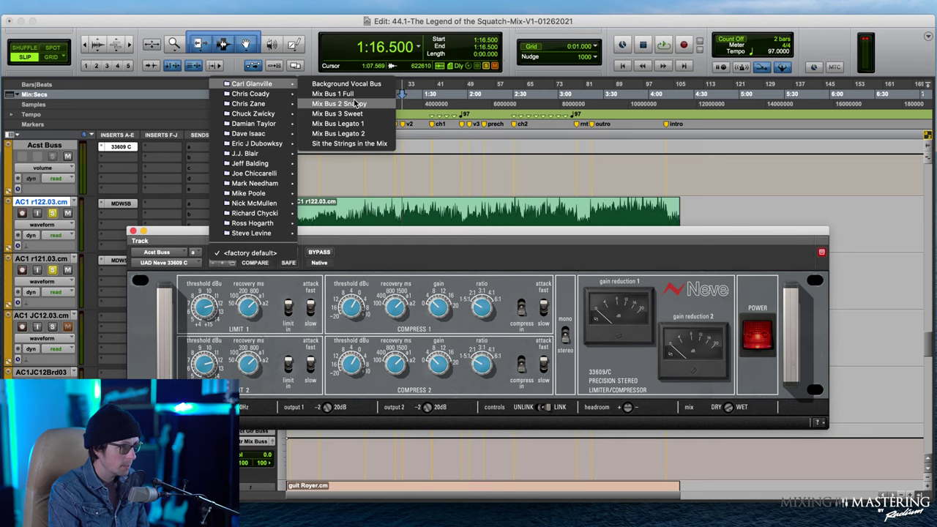
pyautogui.press('Escape')
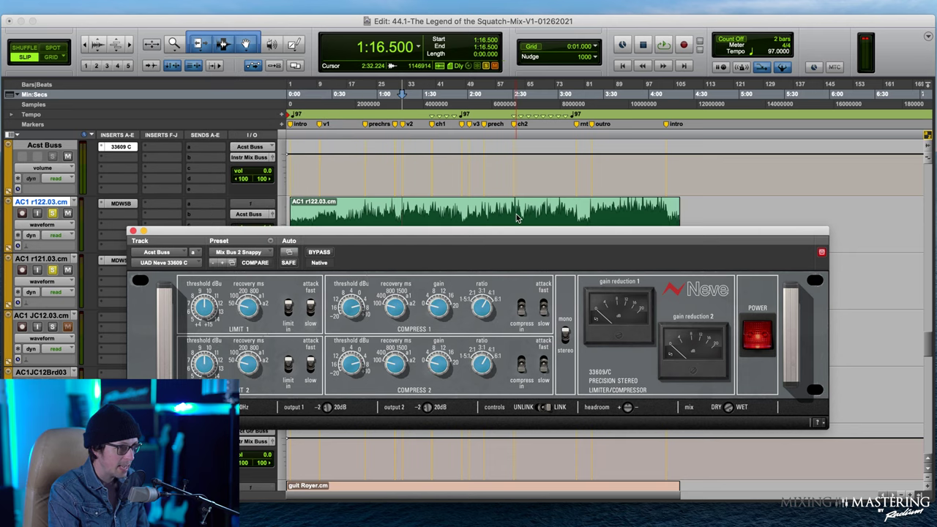
pyautogui.moveTo(510, 233); pyautogui.dragTo(486, 181)
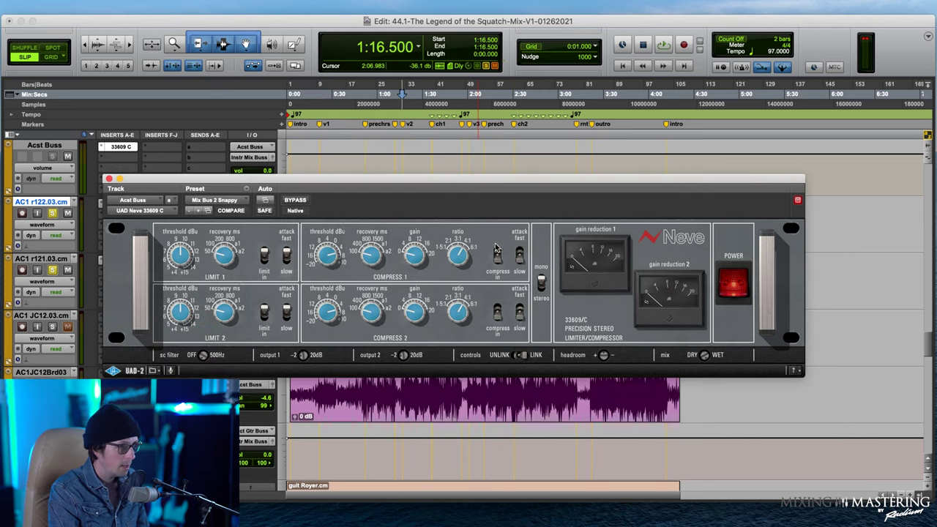
pyautogui.click(285, 258)
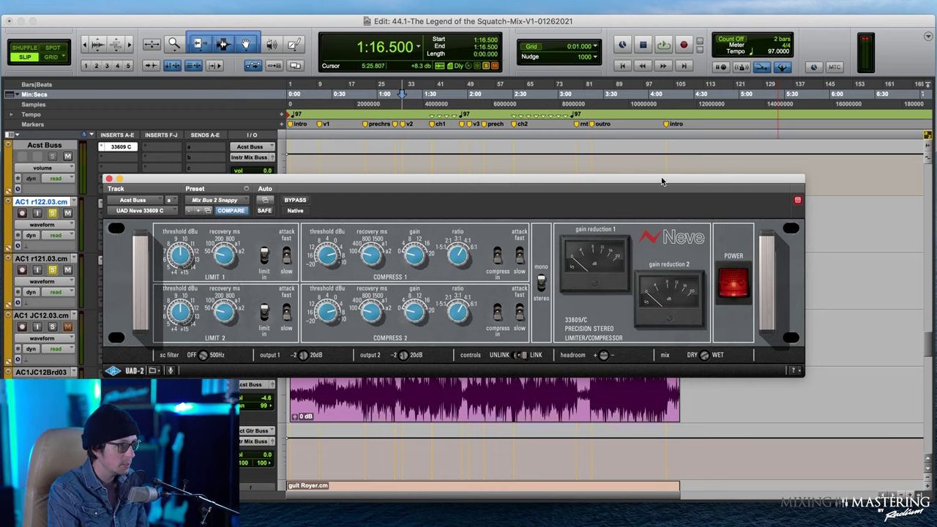
pyautogui.moveTo(414, 185); pyautogui.dragTo(400, 268)
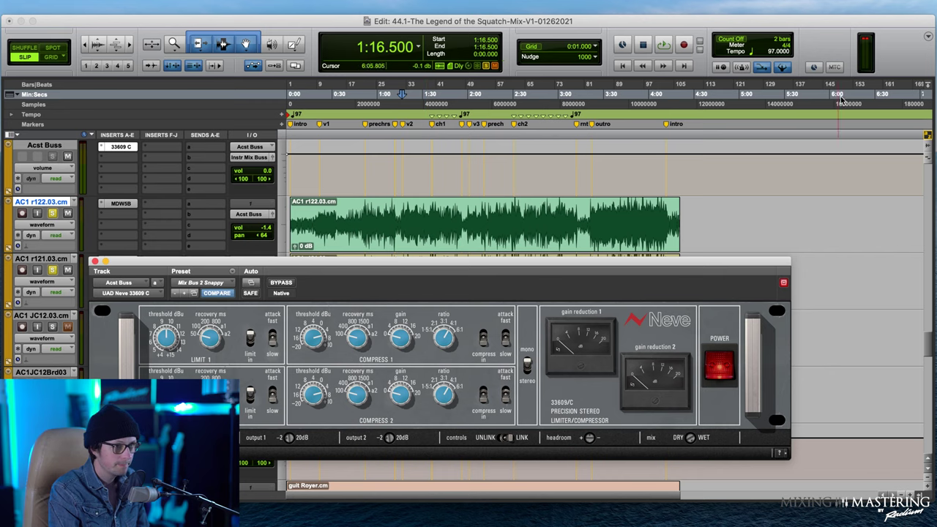
# Play the guitars from 1:16.889 and lower the linked compressor threshold on the Neve 33609 C
pyautogui.click(402, 221)
pyautogui.press('space')
pyautogui.moveTo(407, 262); pyautogui.dragTo(444, 219)
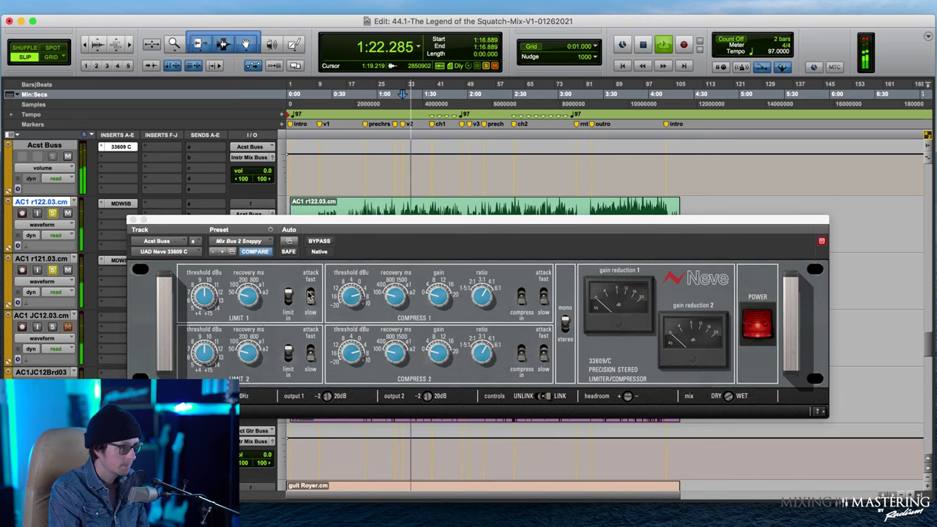
pyautogui.click(349, 296)
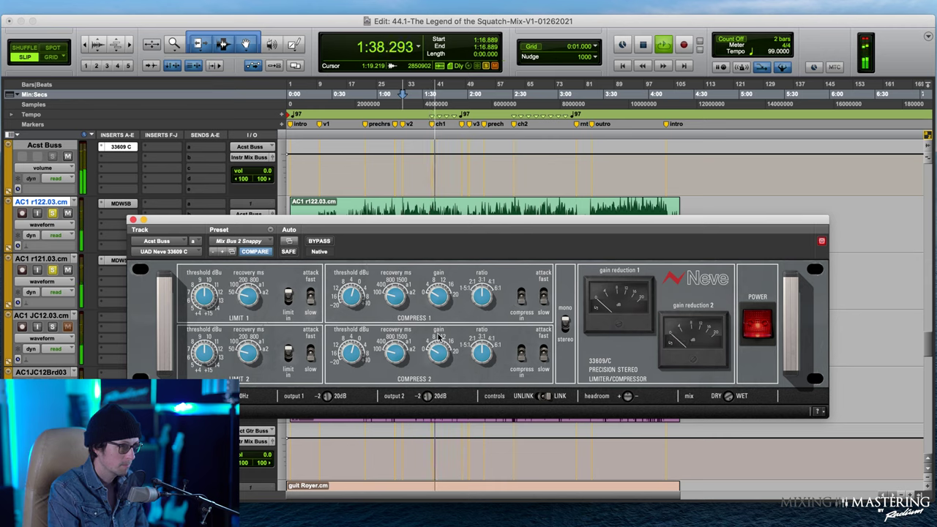
# Compare the Acst Buss with the Neve 33609 C bypassed and active, close the plug-in and stop playback
pyautogui.click(320, 242)
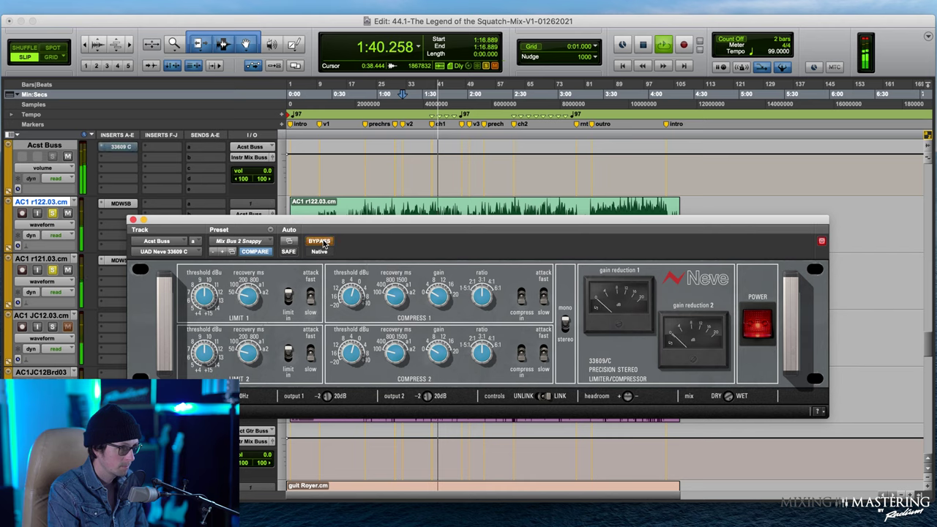
pyautogui.click(320, 242)
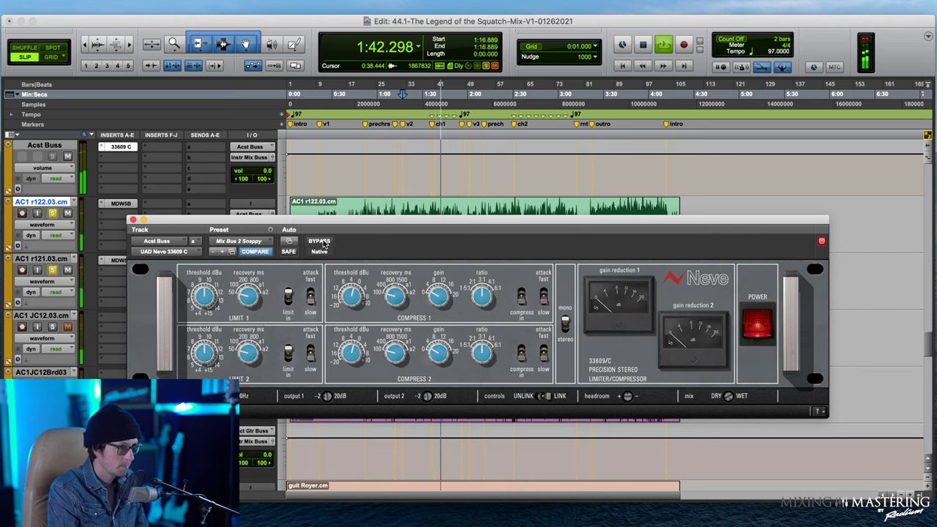
pyautogui.click(320, 241)
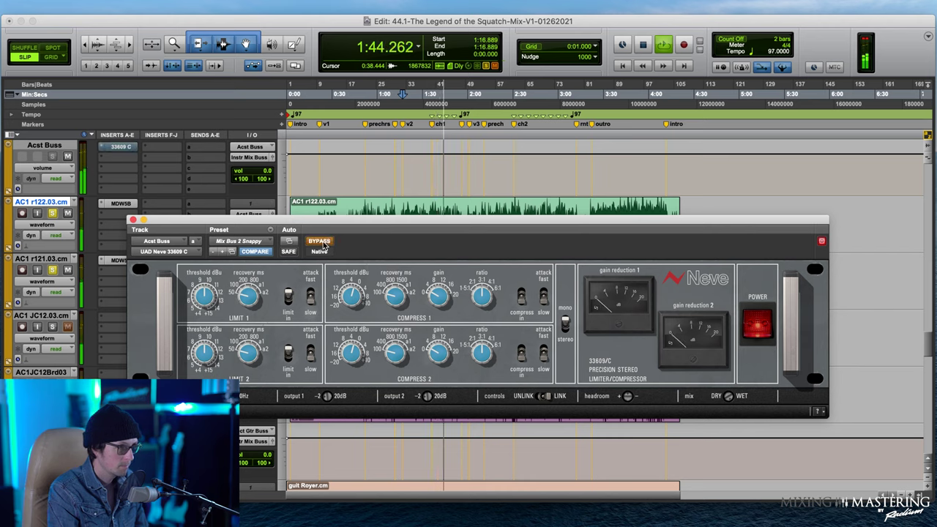
pyautogui.click(320, 242)
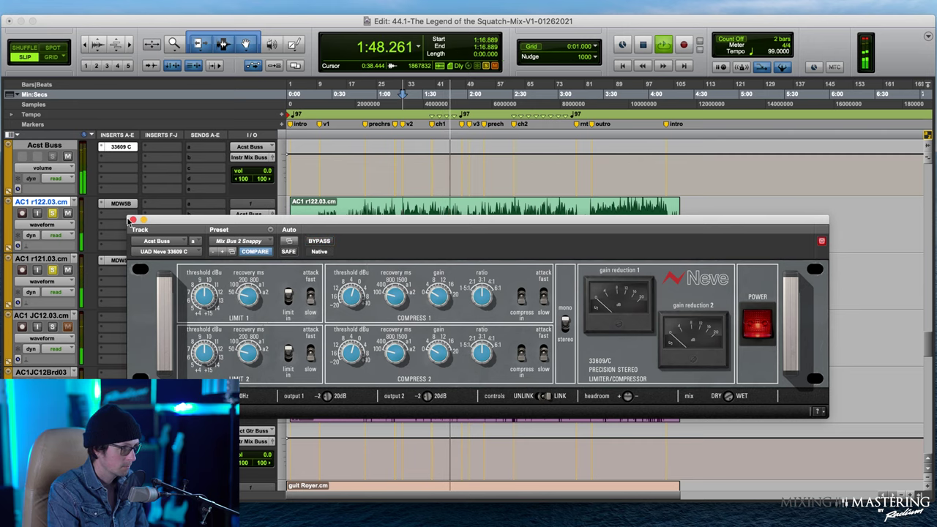
pyautogui.click(131, 220)
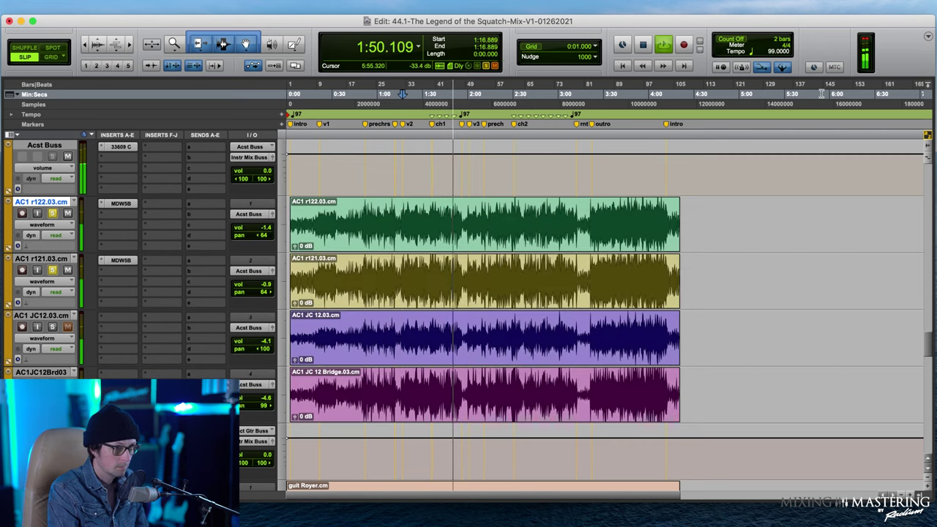
pyautogui.press('space')
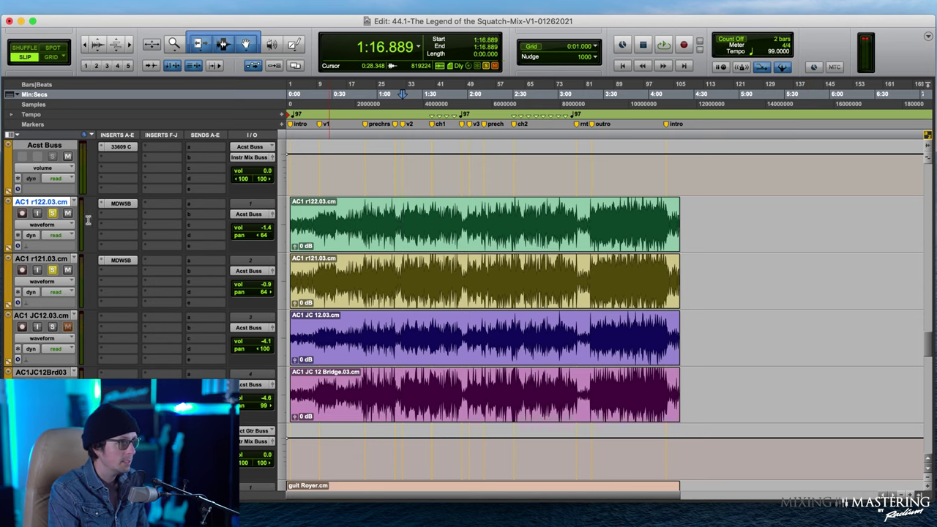
# Insert the FabFilter Pro-Q 3 equalizer in the second insert of the Acst Buss
pyautogui.click(124, 156)
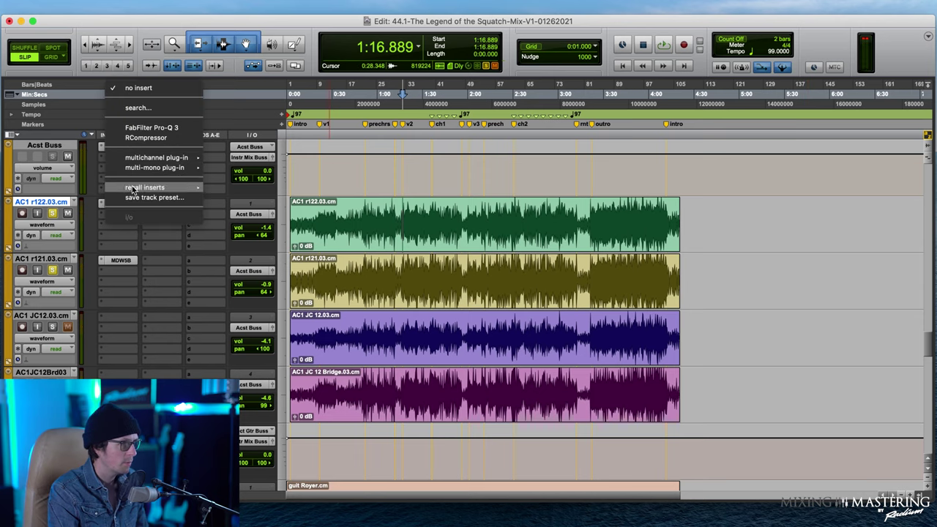
pyautogui.click(167, 128)
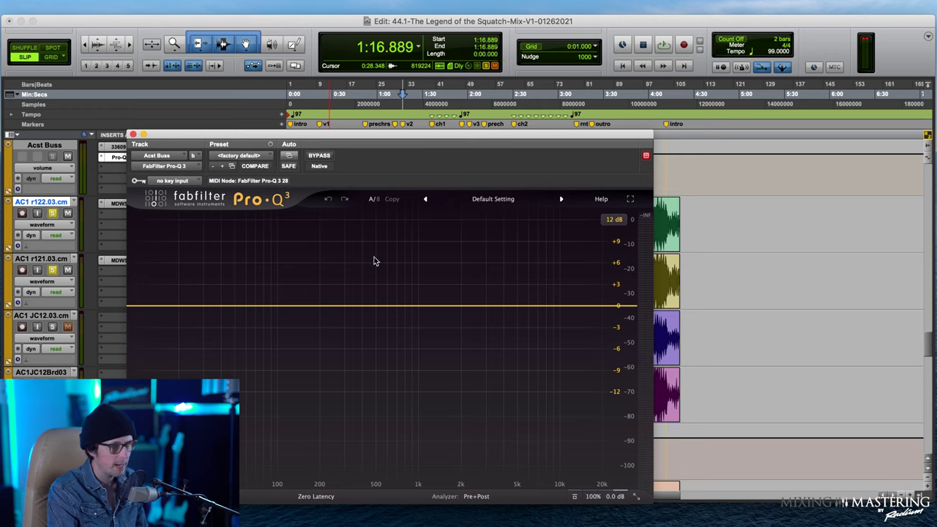
pyautogui.moveTo(398, 137); pyautogui.dragTo(448, 79)
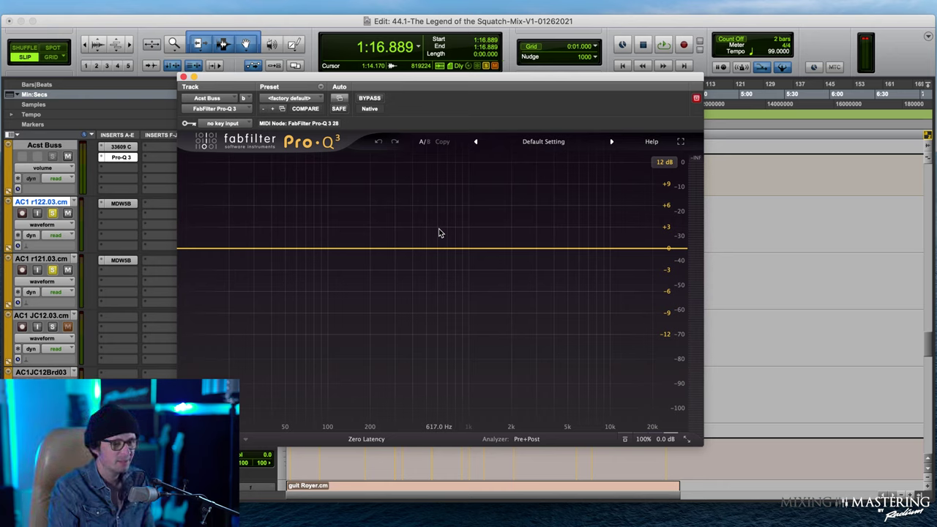
pyautogui.moveTo(429, 78); pyautogui.dragTo(452, 135)
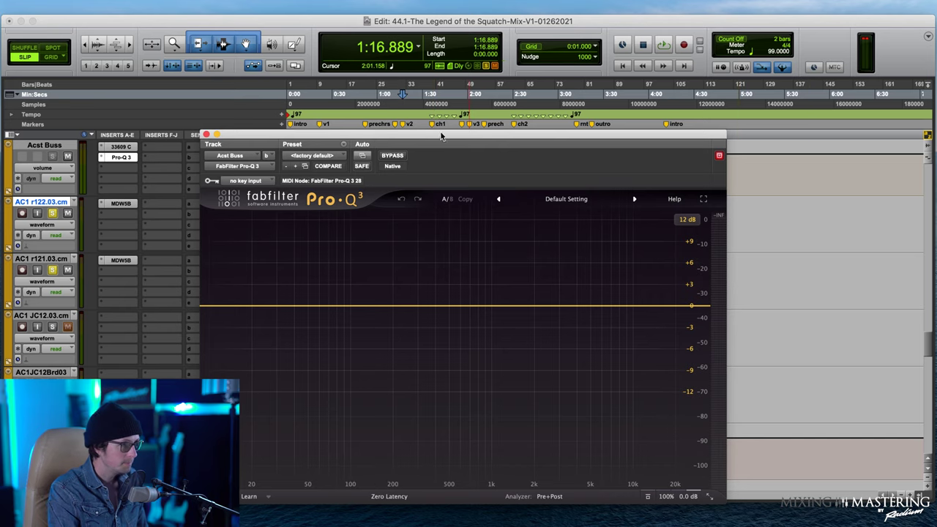
pyautogui.moveTo(441, 135); pyautogui.dragTo(440, 196)
# Play from 1:18.054 and add a high-pass filter at about 77 Hz with a 24 dB/oct slope in the Pro-Q 3
pyautogui.click(405, 147)
pyautogui.press('space')
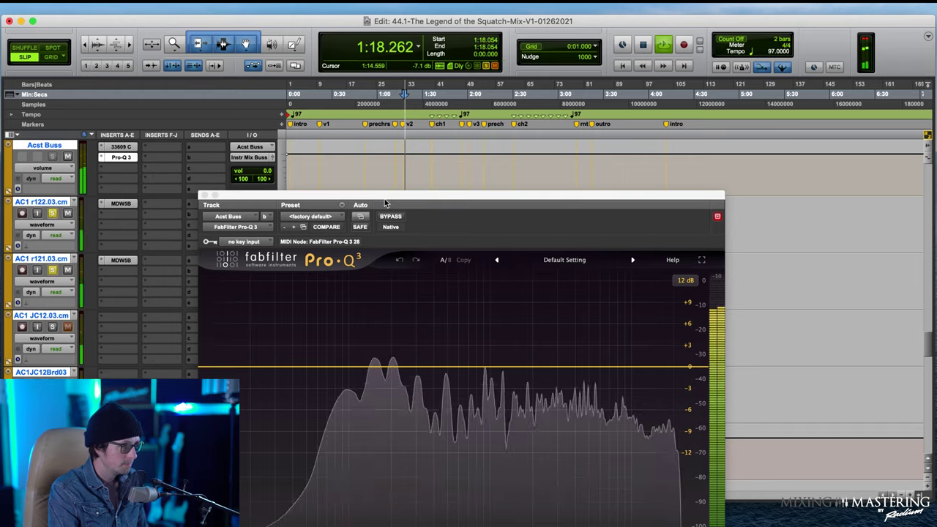
pyautogui.moveTo(388, 242); pyautogui.dragTo(379, 181)
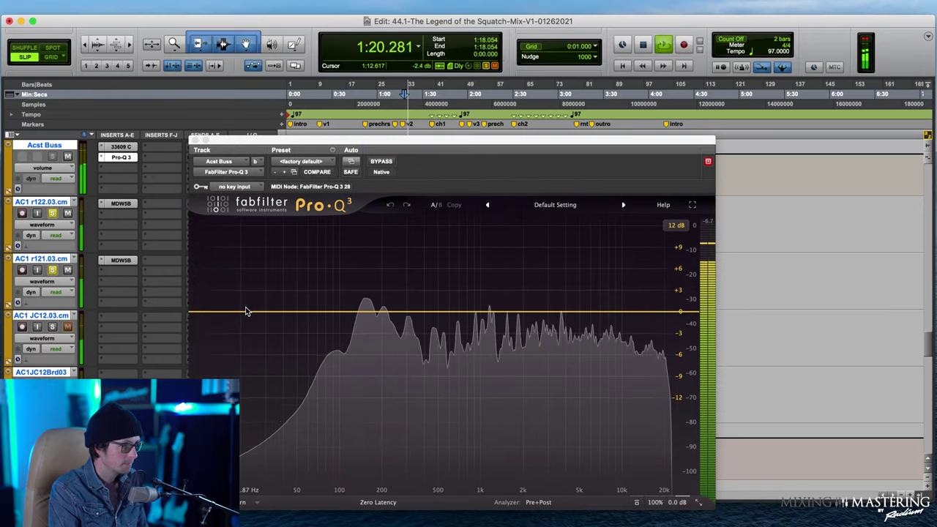
pyautogui.click(246, 311)
pyautogui.moveTo(246, 311); pyautogui.dragTo(324, 315)
pyautogui.click(336, 296)
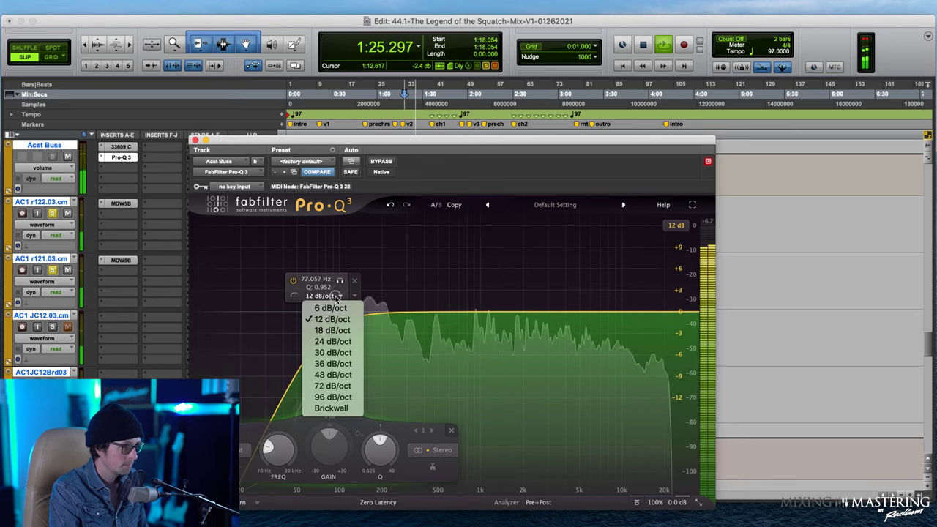
pyautogui.click(322, 341)
# Add a bell cut of about 1.8 dB at 446 Hz and audition a second bell boosted about 7 dB near 2 kHz
pyautogui.moveTo(324, 317); pyautogui.dragTo(432, 323)
pyautogui.moveTo(555, 317); pyautogui.dragTo(522, 262)
pyautogui.click(539, 228)
pyautogui.moveTo(545, 231)
pyautogui.mouseDown()
pyautogui.moveTo(530, 236)
pyautogui.moveTo(545, 236)
pyautogui.mouseUp()
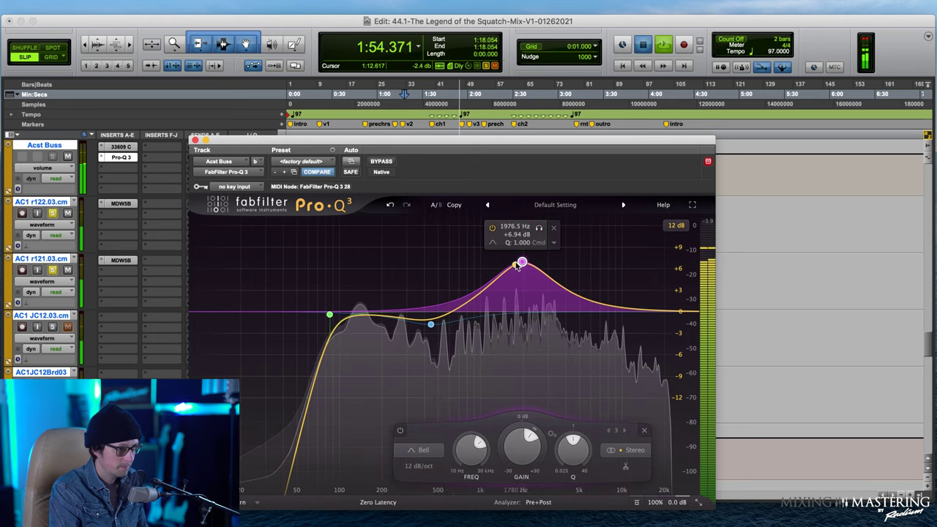
# Turn the upper bell into a 1.88 dB cut at about 2034 Hz with Q 1.808 while listening from 1:18.054
pyautogui.press('space')
pyautogui.moveTo(517, 266); pyautogui.dragTo(521, 323)
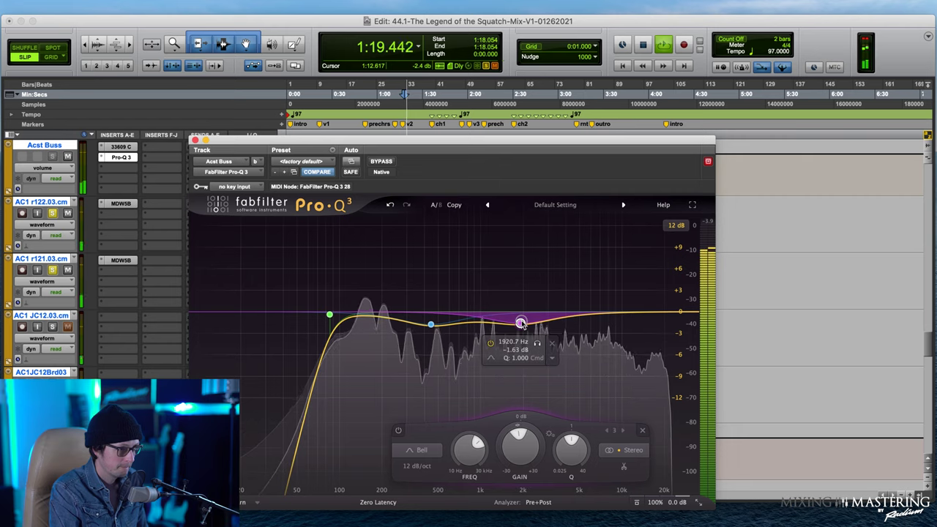
pyautogui.moveTo(570, 433); pyautogui.dragTo(569, 419)
pyautogui.moveTo(521, 325); pyautogui.dragTo(527, 325)
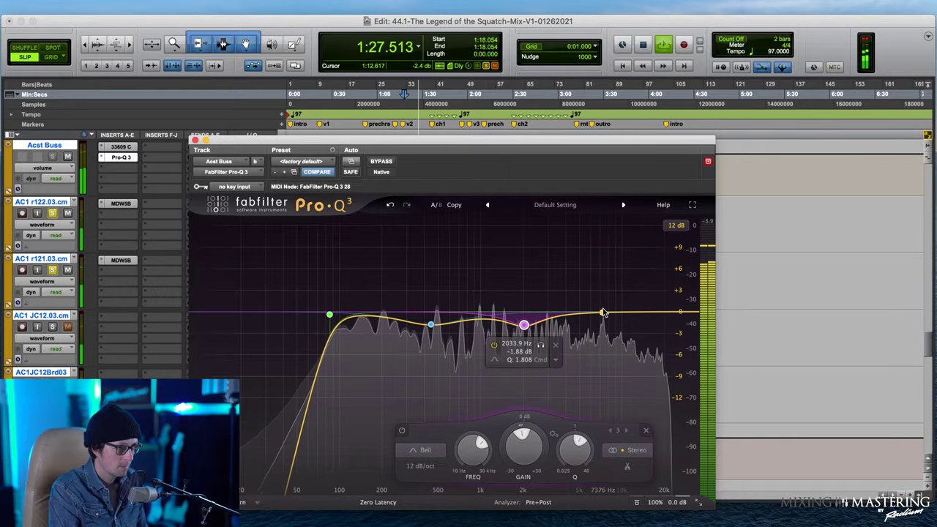
pyautogui.press('space')
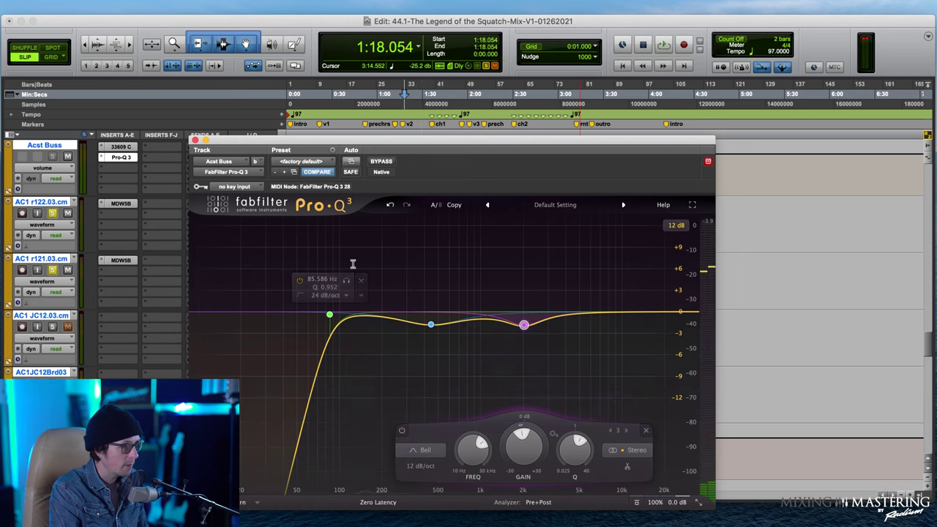
# Narrow the 446 Hz bell to a Q of 1.574 and close the equalizer
pyautogui.click(431, 325)
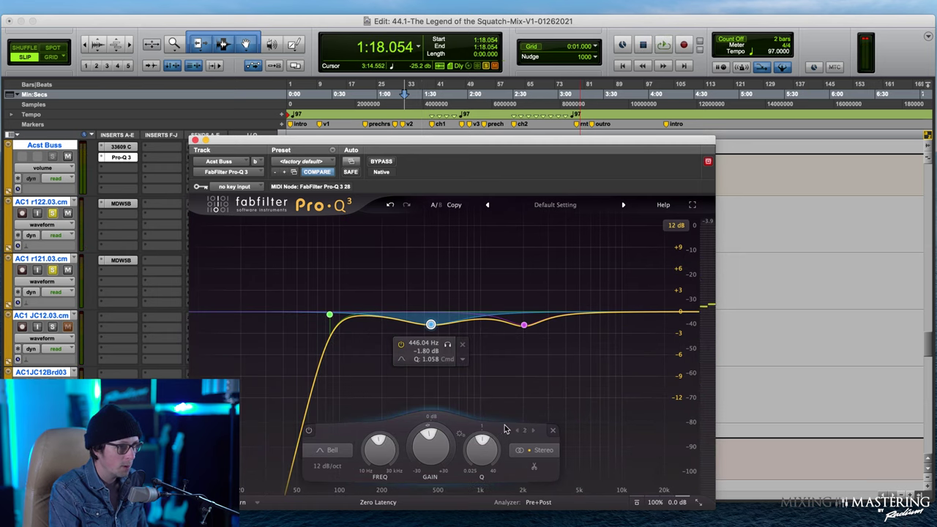
pyautogui.moveTo(481, 446); pyautogui.dragTo(481, 436)
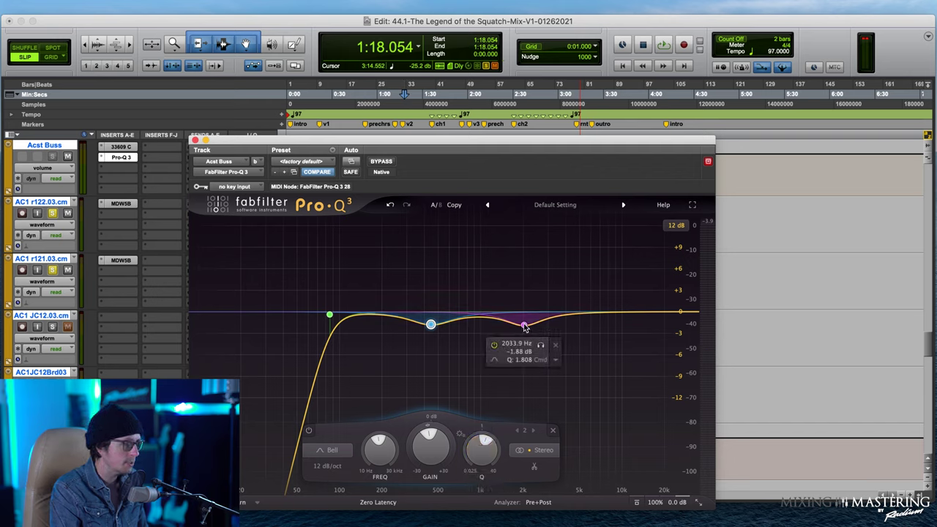
pyautogui.click(195, 139)
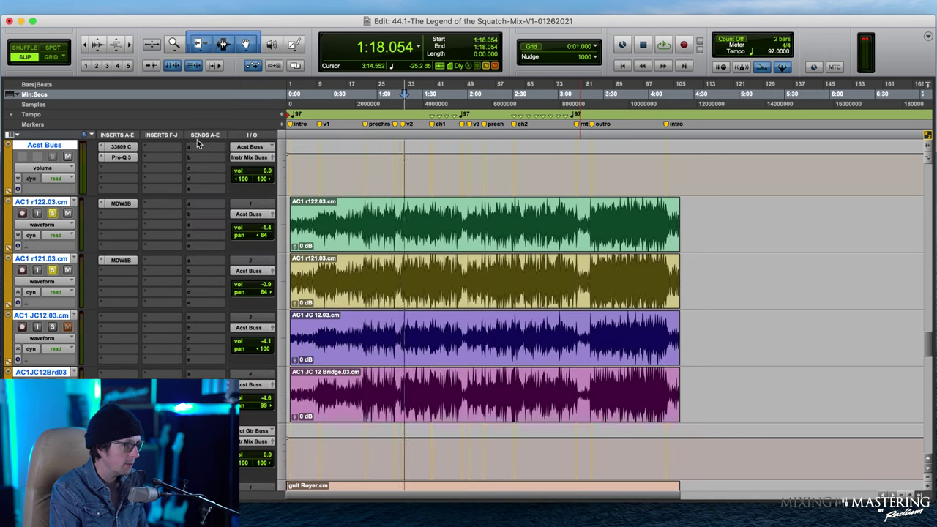
# Try the stereo Slate Digital VBC Rack in the third insert of the Acst Buss and close its window
pyautogui.click(110, 167)
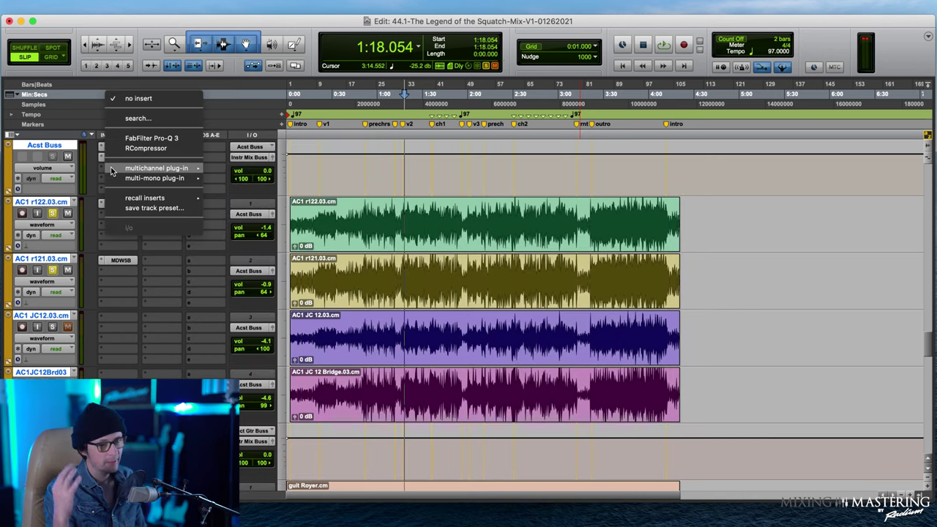
pyautogui.moveTo(126, 169)
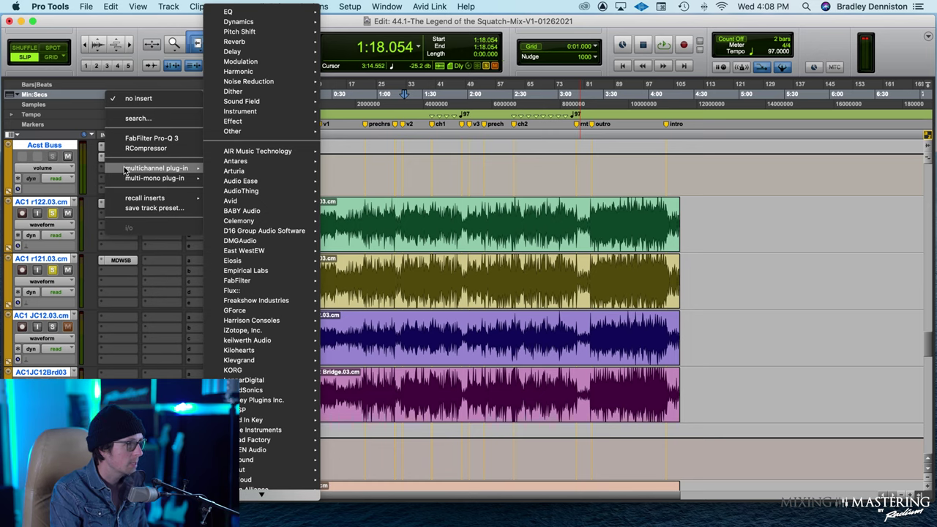
pyautogui.moveTo(278, 381)
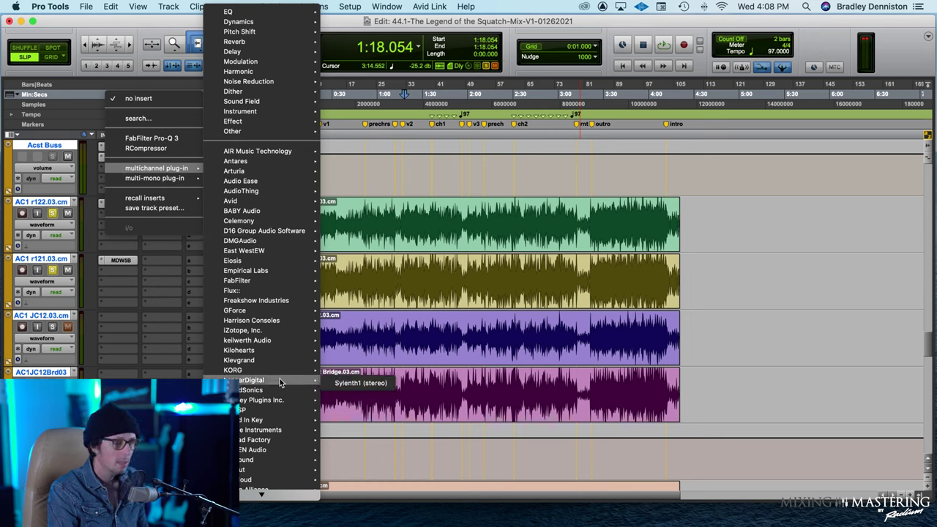
pyautogui.moveTo(272, 364)
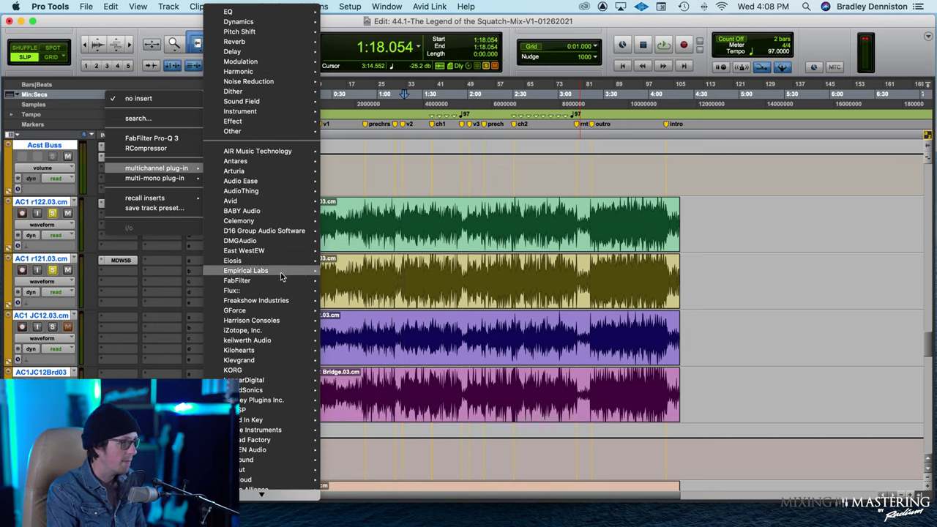
pyautogui.scroll(-5, 272, 445)
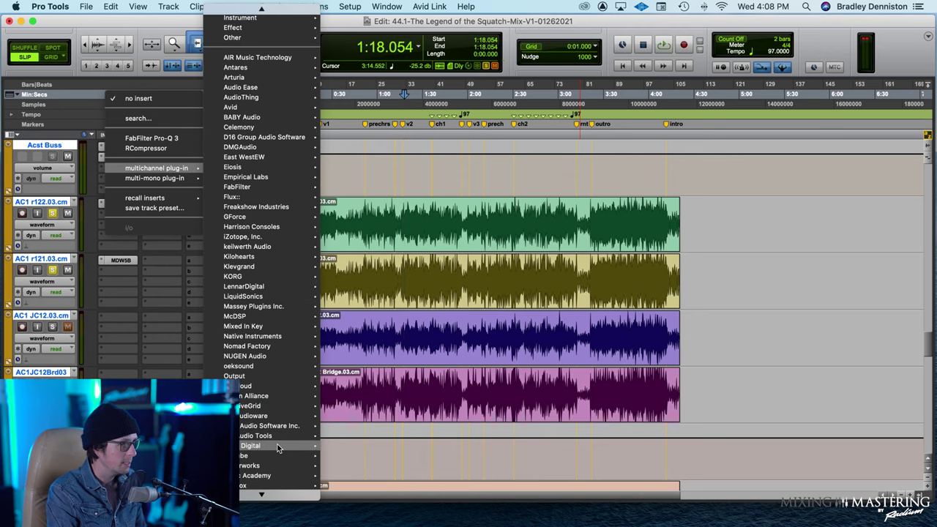
pyautogui.moveTo(277, 448)
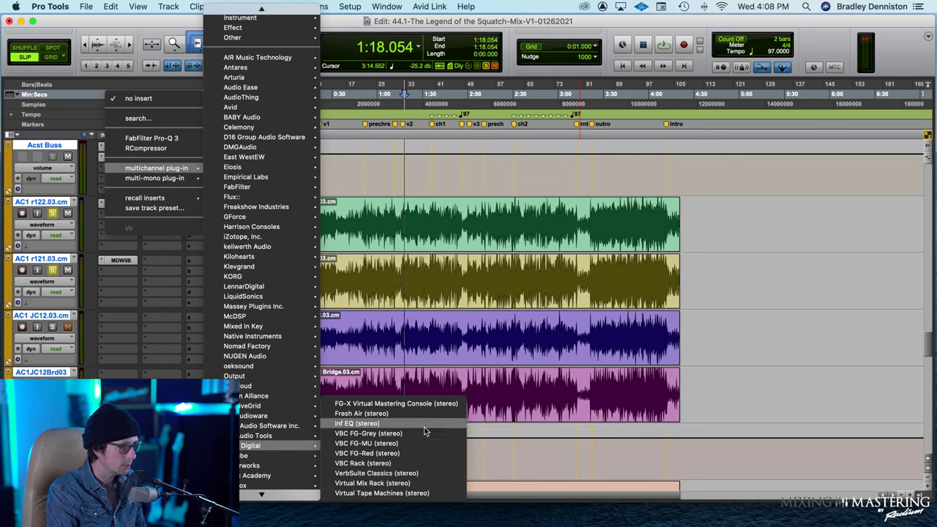
pyautogui.click(399, 464)
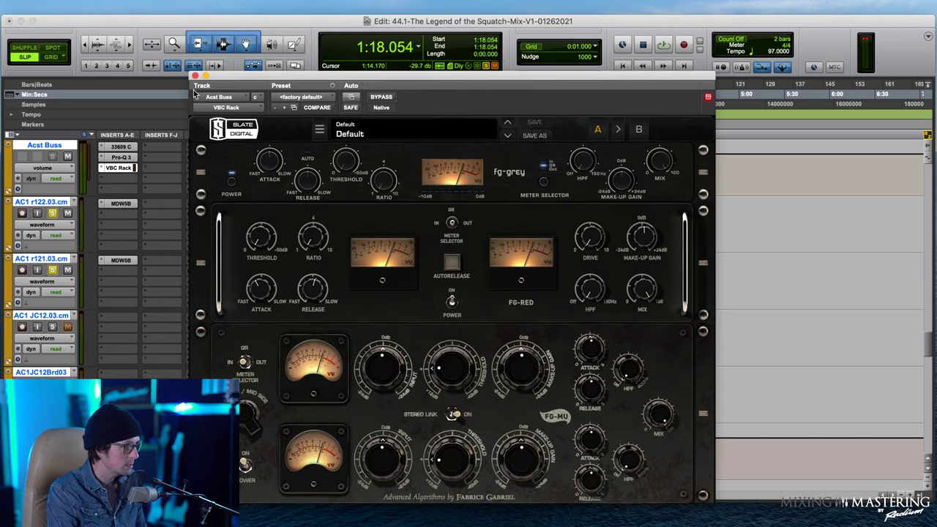
pyautogui.click(195, 76)
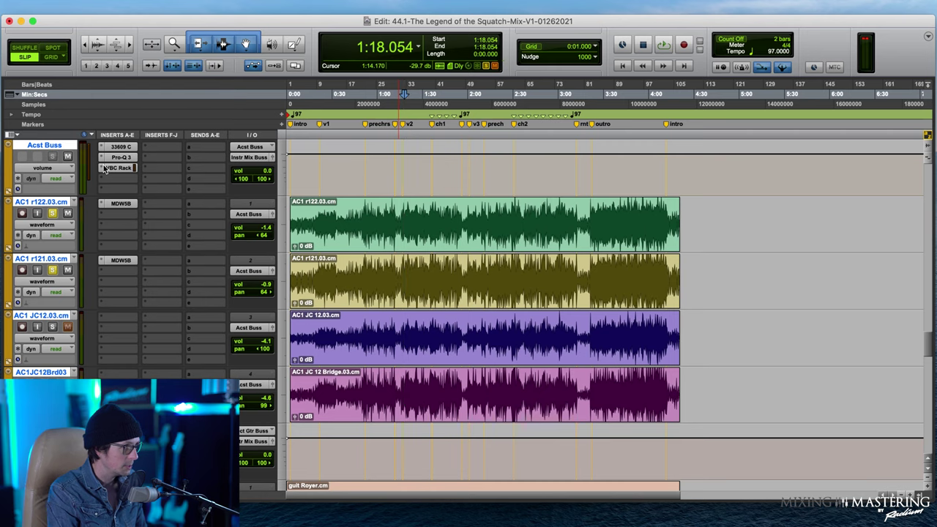
# Replace the VBC Rack in the third insert of the Acst Buss with the stereo Fresh Air plug-in
pyautogui.click(105, 168)
pyautogui.moveTo(278, 310)
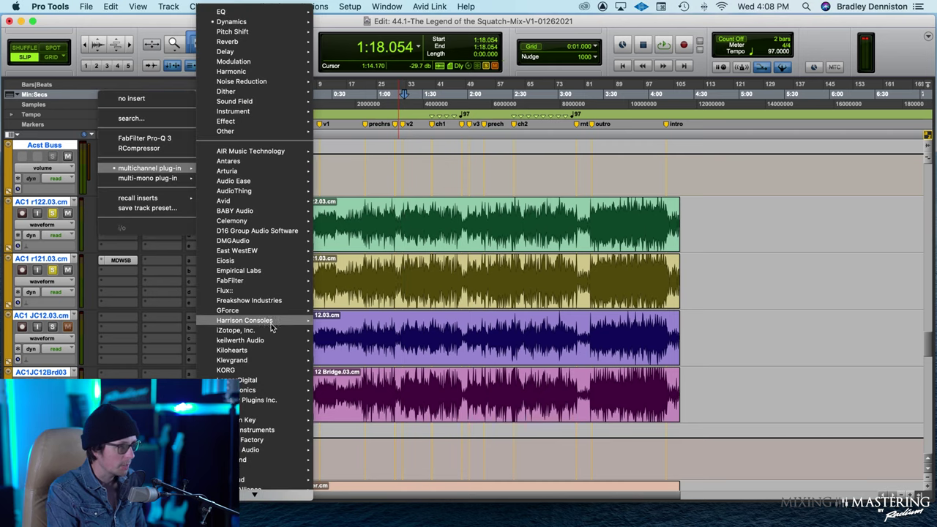
pyautogui.moveTo(268, 189)
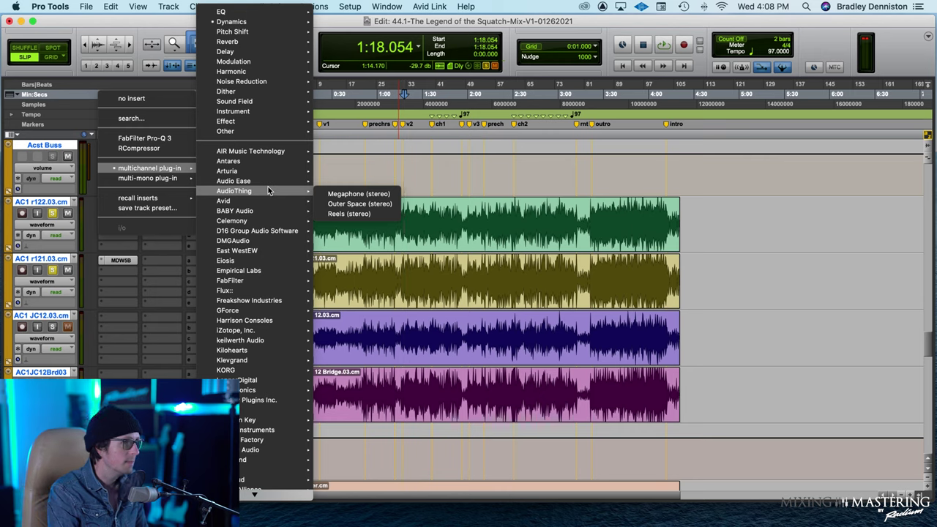
pyautogui.moveTo(300, 233)
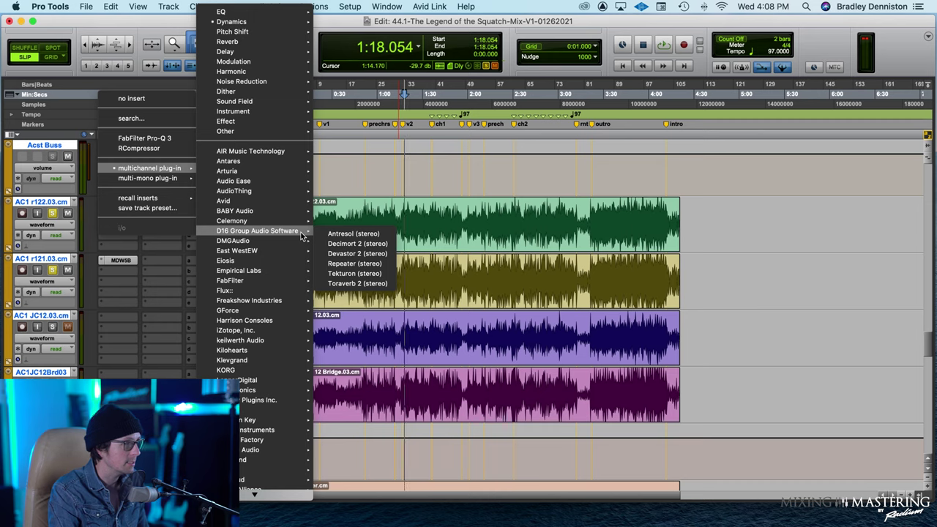
pyautogui.scroll(-3, 296, 337)
pyautogui.moveTo(282, 445)
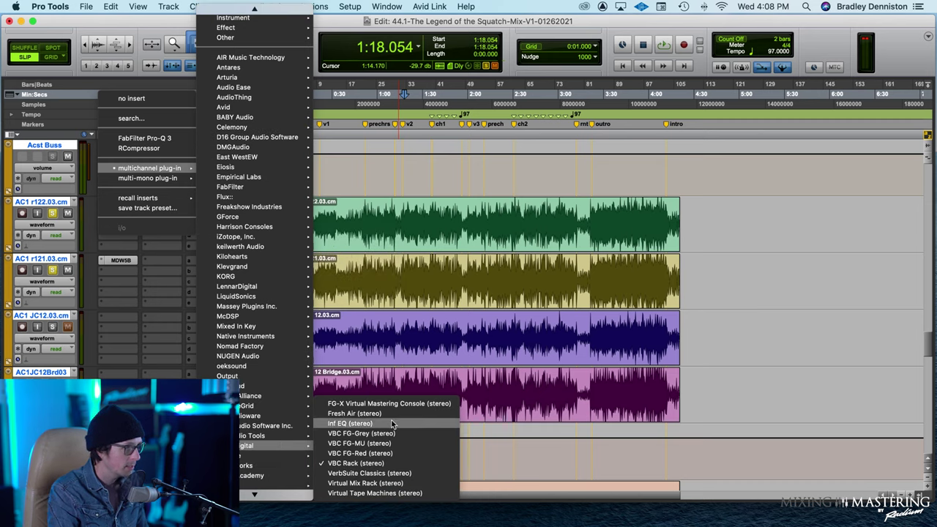
pyautogui.press('Escape')
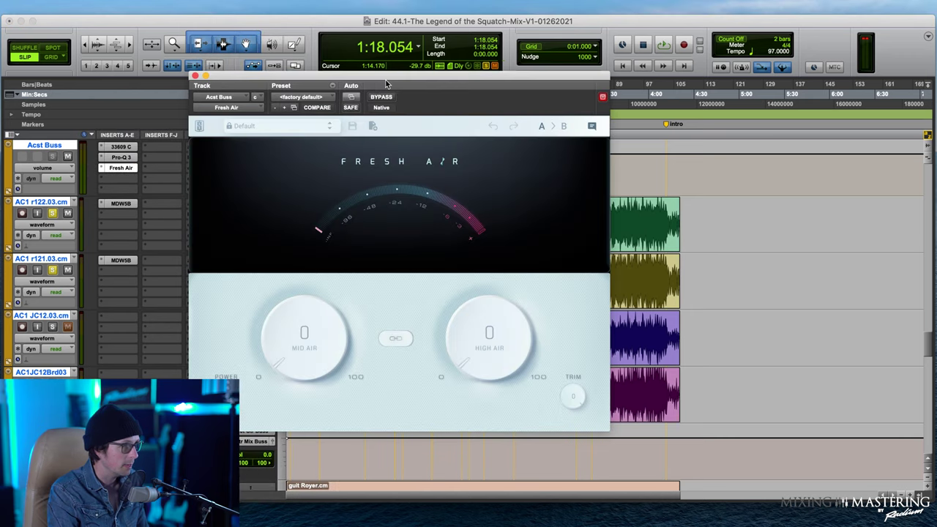
pyautogui.moveTo(393, 81); pyautogui.dragTo(471, 114)
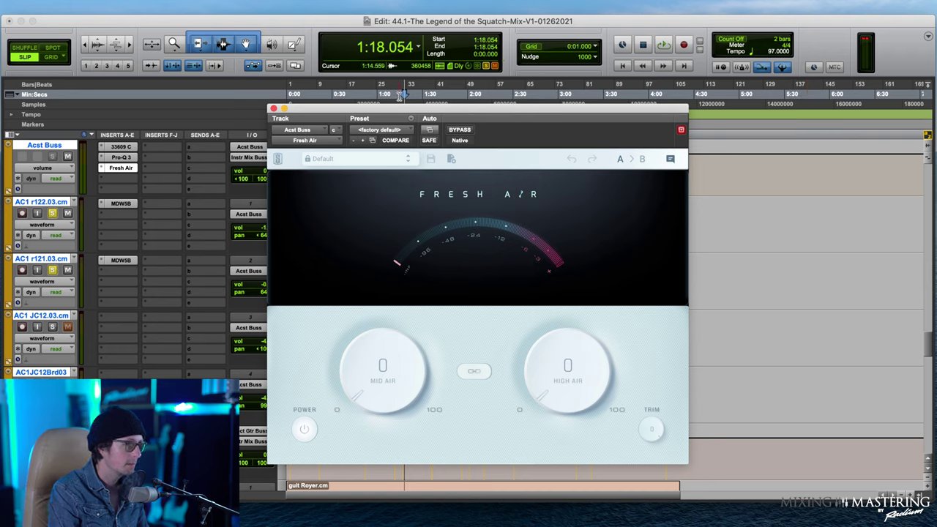
# Play from 1:18.054 and set Fresh Air to 19 Mid Air and 18 High Air
pyautogui.press('space')
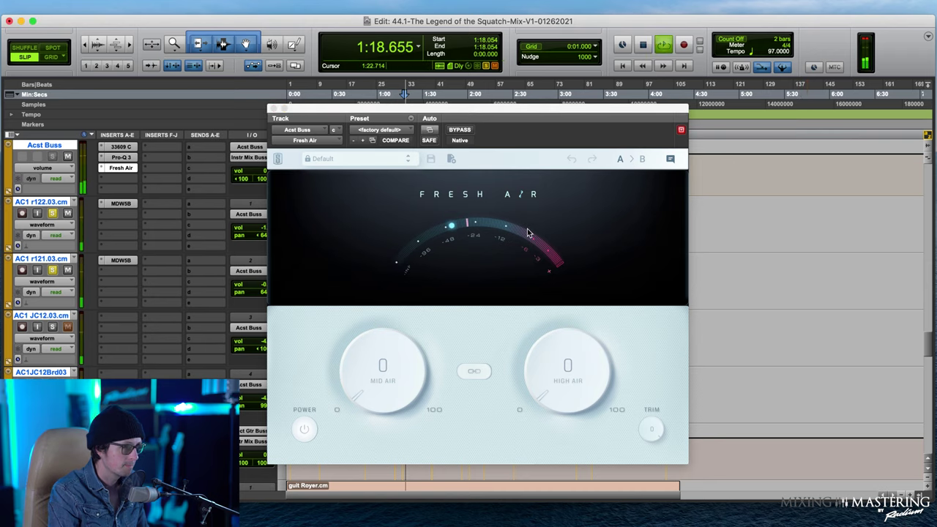
pyautogui.moveTo(561, 358); pyautogui.dragTo(531, 288)
pyautogui.moveTo(391, 386); pyautogui.dragTo(387, 297)
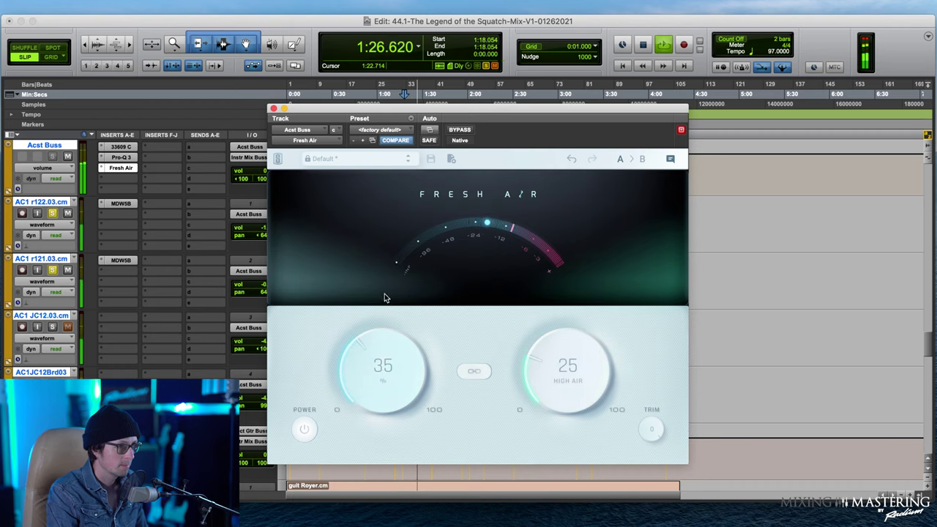
pyautogui.moveTo(540, 364); pyautogui.dragTo(549, 374)
pyautogui.moveTo(412, 391); pyautogui.dragTo(410, 364)
pyautogui.moveTo(596, 366); pyautogui.dragTo(551, 355)
pyautogui.moveTo(408, 373); pyautogui.dragTo(403, 378)
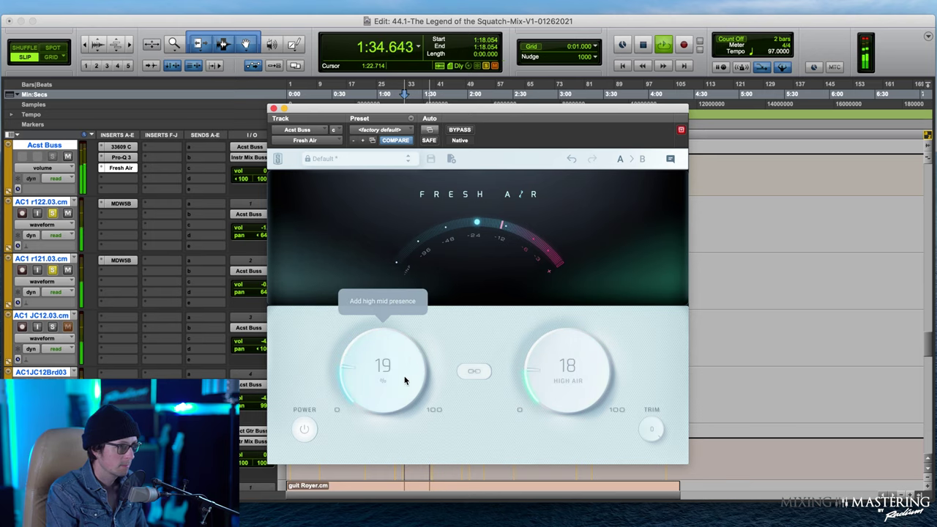
# Compare the sound with Fresh Air bypassed, and readjust High Air to 22 and Mid Air to 17
pyautogui.click(467, 130)
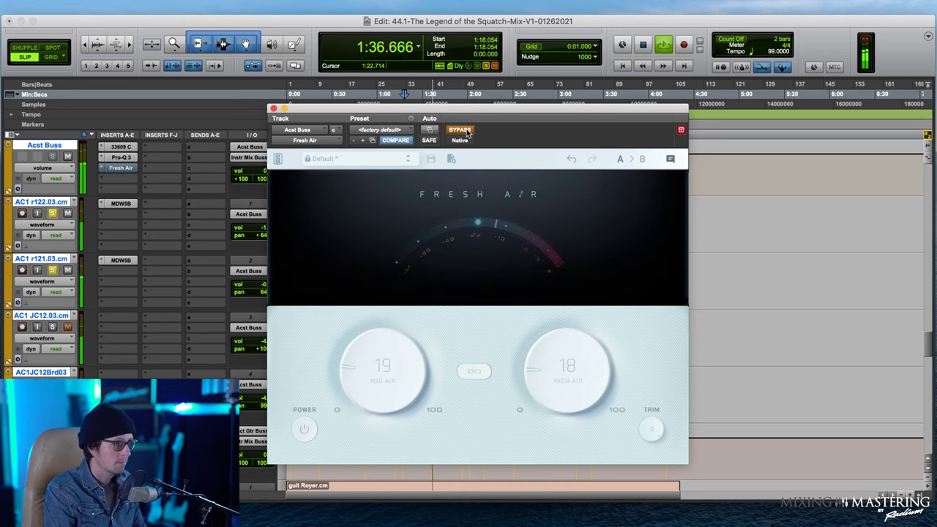
pyautogui.click(461, 132)
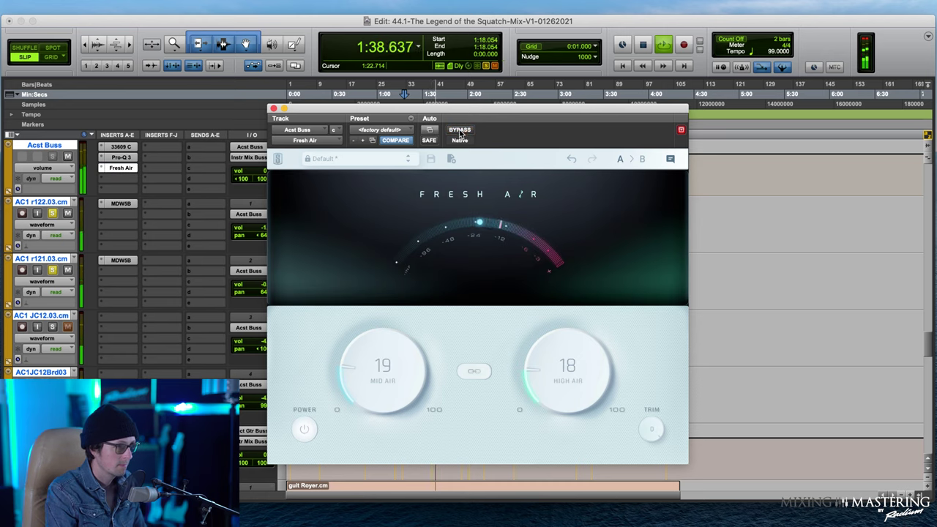
pyautogui.moveTo(586, 356); pyautogui.dragTo(590, 352)
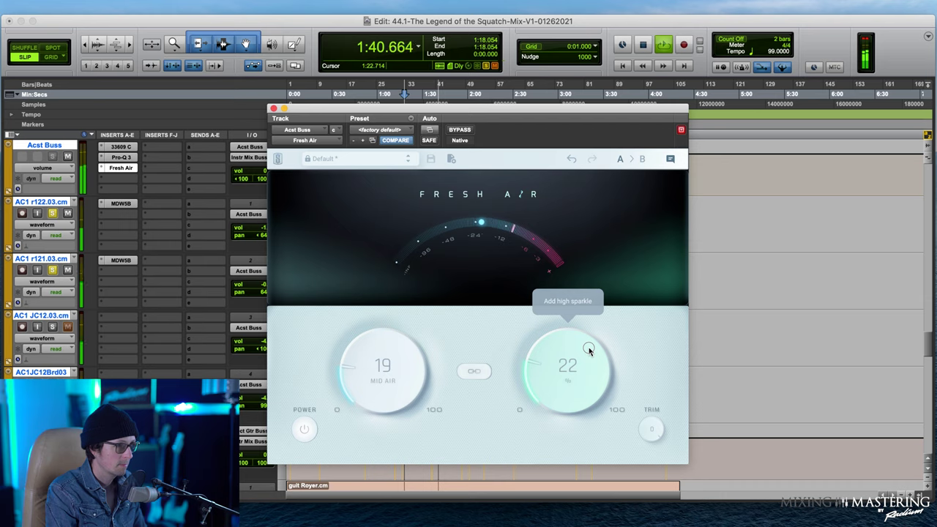
pyautogui.moveTo(410, 373); pyautogui.dragTo(408, 372)
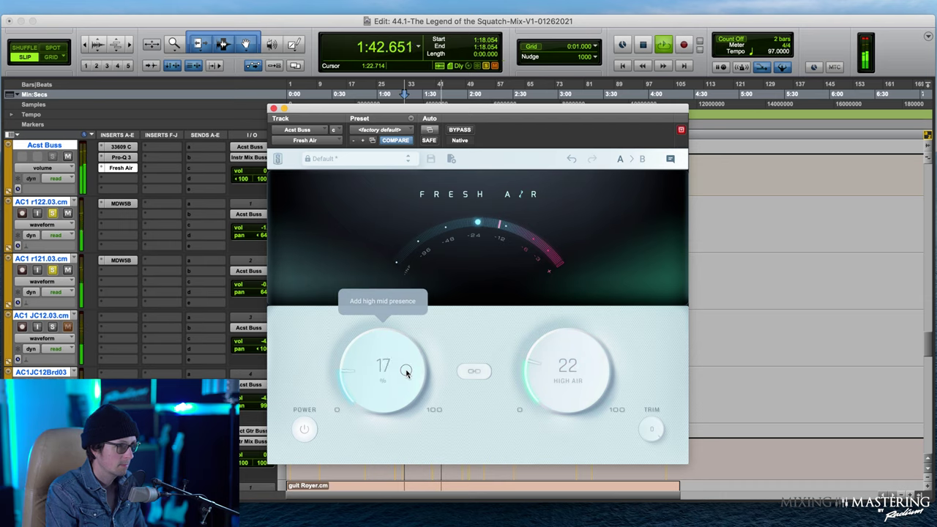
# Compare the Acst Buss with Fresh Air bypassed and active, stop playback and close the plug-in
pyautogui.click(460, 131)
pyautogui.click(460, 131)
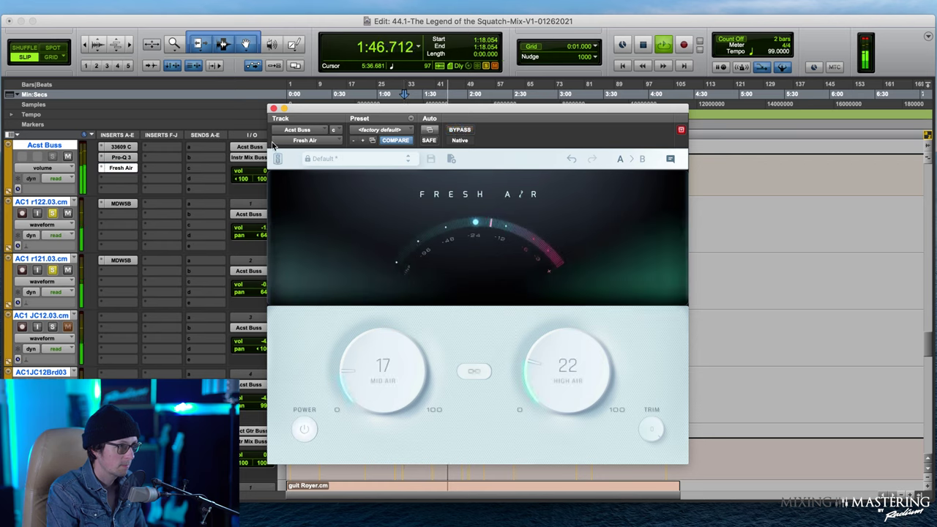
pyautogui.press('space')
pyautogui.click(462, 132)
pyautogui.click(459, 131)
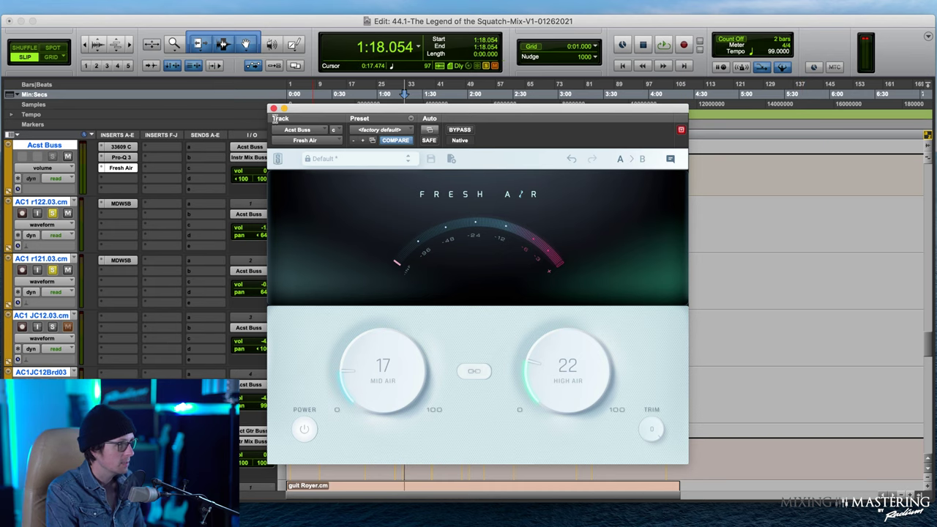
pyautogui.click(273, 109)
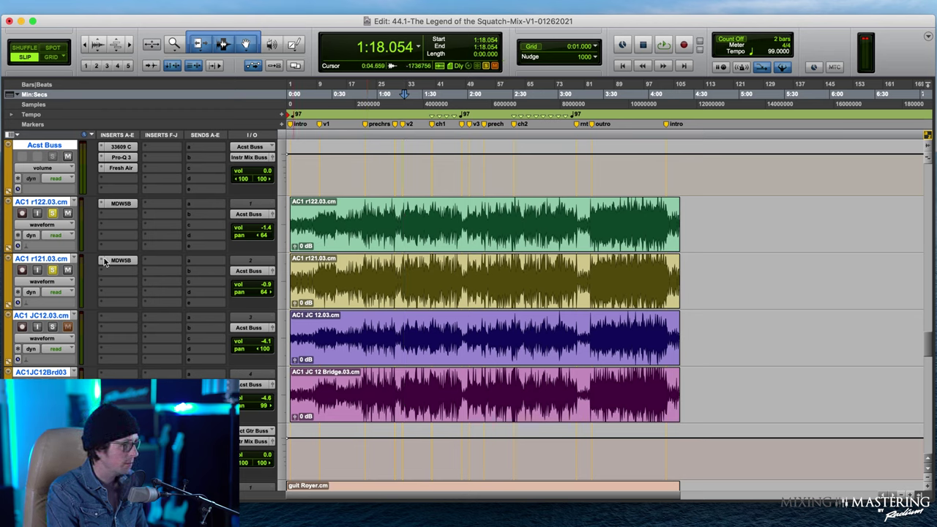
# Unsolo the AC1 r121 and AC1 r122 tracks and mute the AC1 JC12 track
pyautogui.click(52, 269)
pyautogui.click(51, 213)
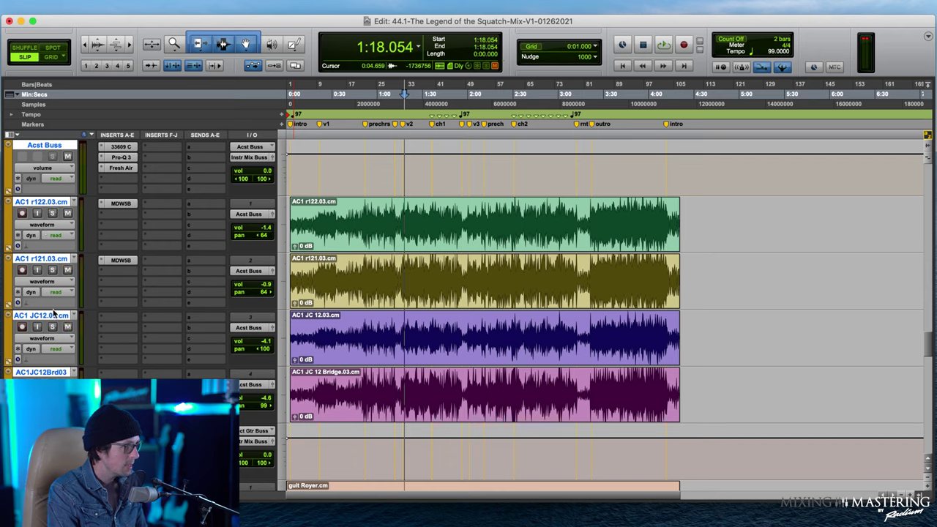
pyautogui.click(68, 327)
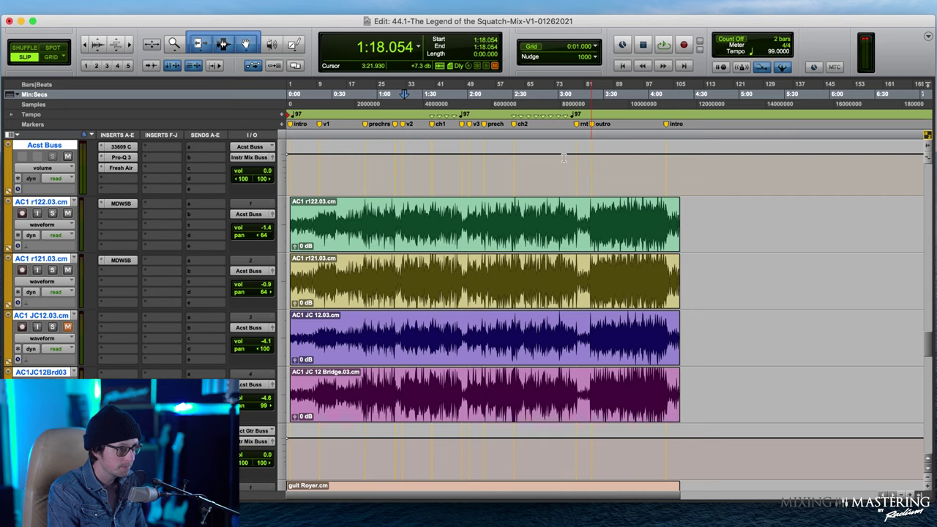
# Play the mix from 1:17.665 and raise the Acst Buss Pro-Q 3 low cut to just above 100 Hz
pyautogui.click(407, 209)
pyautogui.press('space')
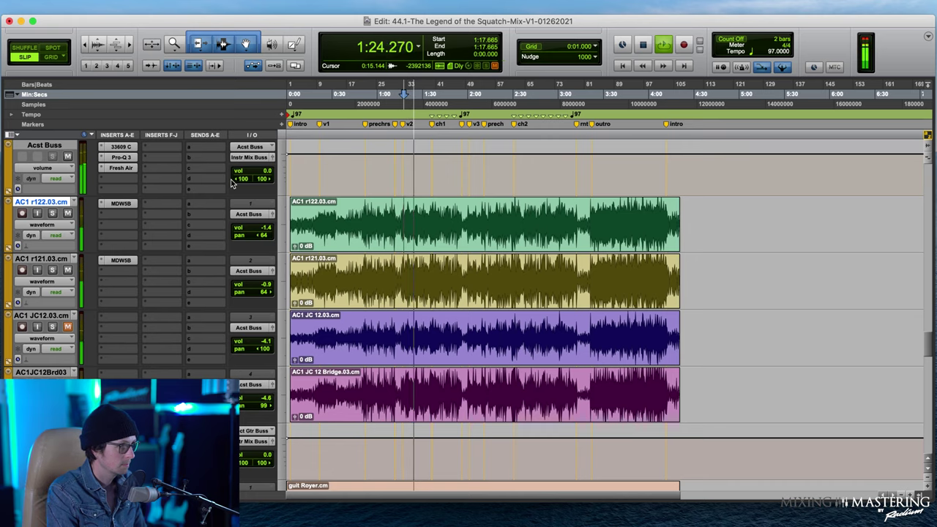
pyautogui.click(122, 157)
pyautogui.moveTo(408, 283); pyautogui.dragTo(422, 282)
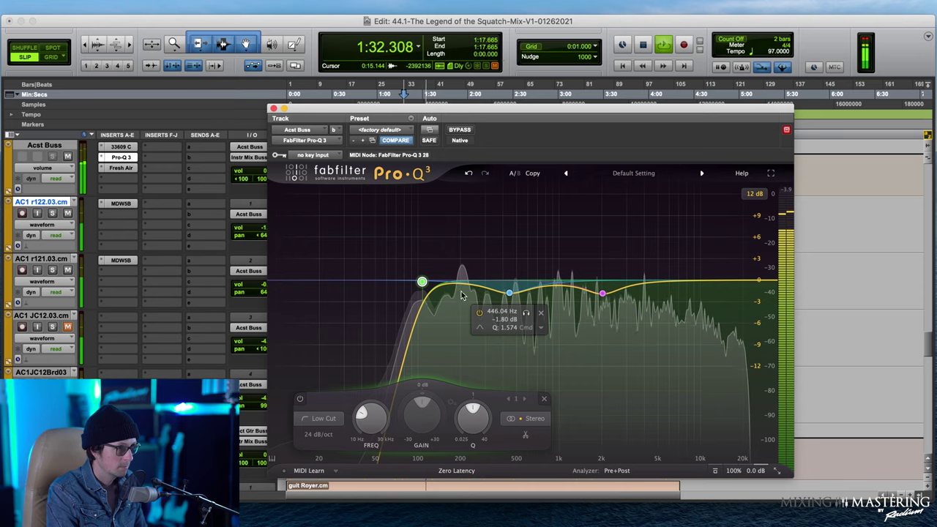
# Add a cut of about 1 dB near 1063 Hz and a boost of about 0.9 dB near 6.8 kHz in the Acst Buss Pro-Q 3
pyautogui.click(562, 286)
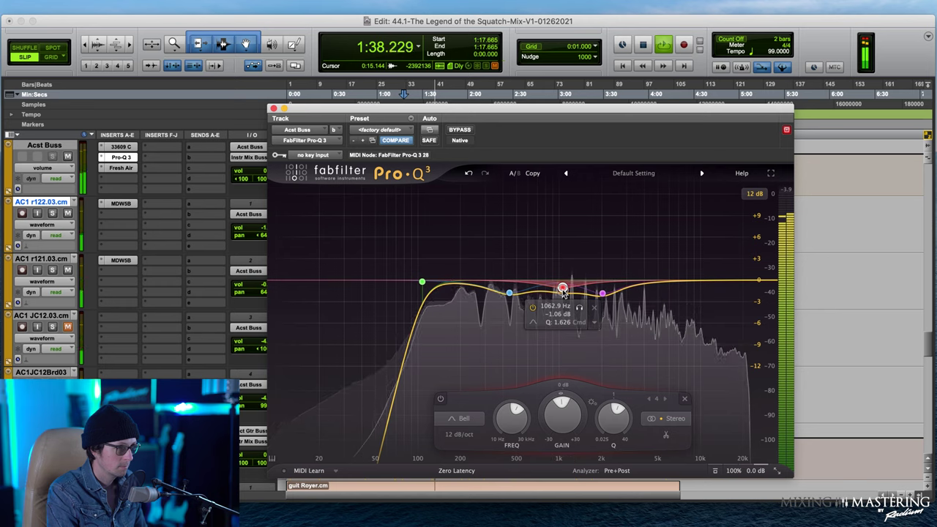
pyautogui.click(675, 276)
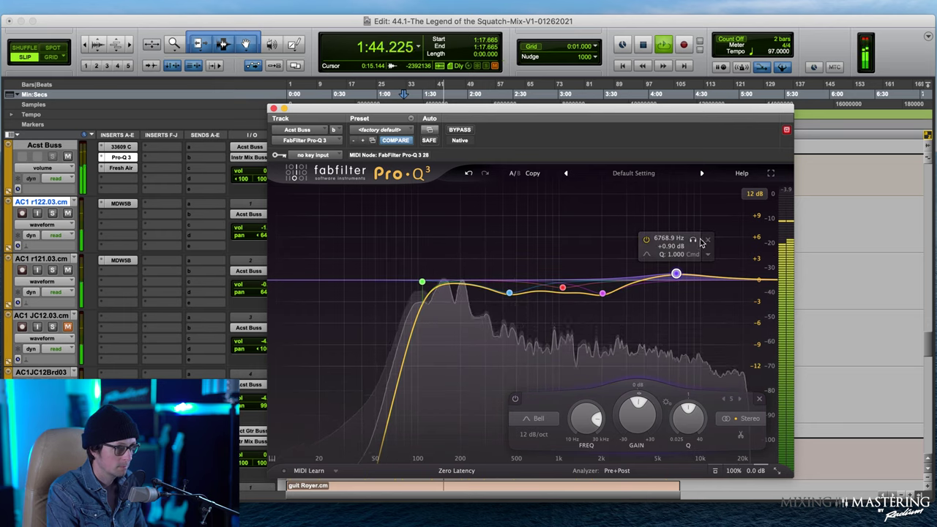
# Set the Acst Buss Fresh Air to Mid Air 21 and High Air 30, stop playback and close the plug-in
pyautogui.click(121, 168)
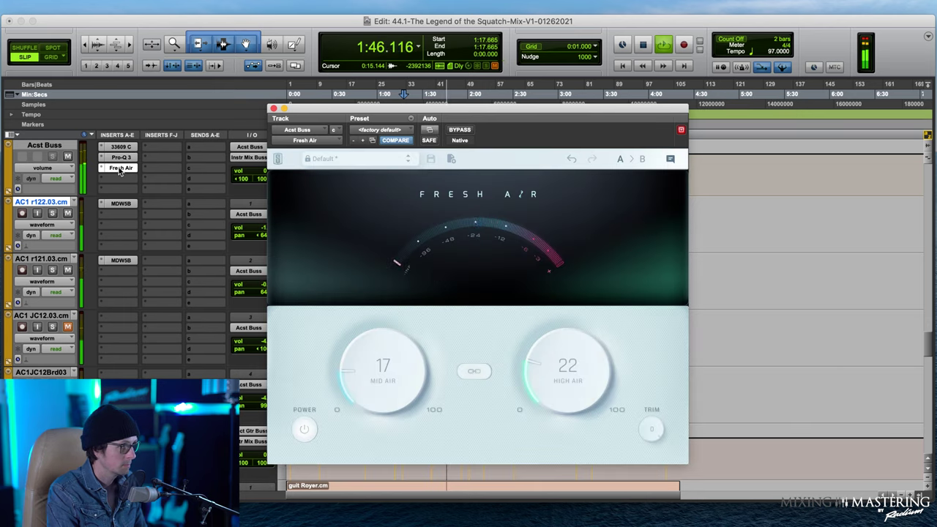
pyautogui.moveTo(383, 372); pyautogui.dragTo(373, 341)
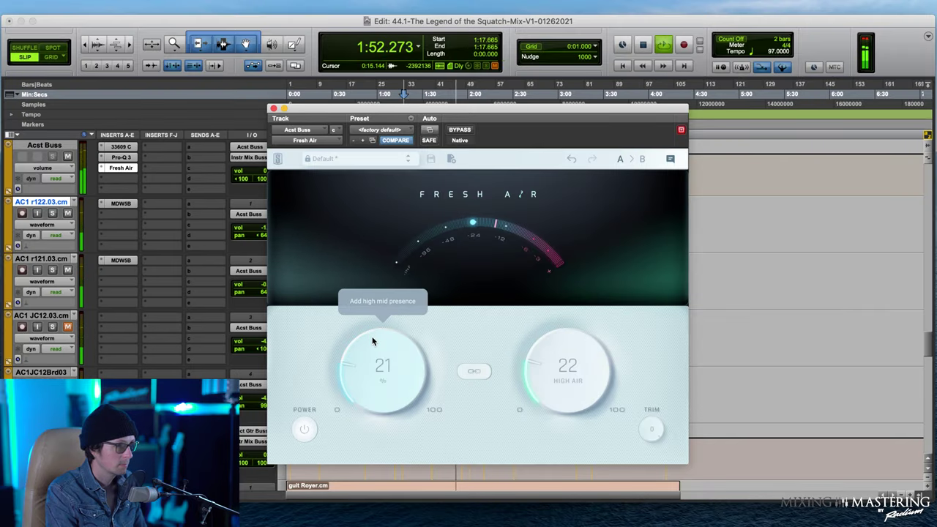
pyautogui.moveTo(543, 349)
pyautogui.mouseDown()
pyautogui.moveTo(556, 316)
pyautogui.moveTo(537, 340)
pyautogui.mouseUp()
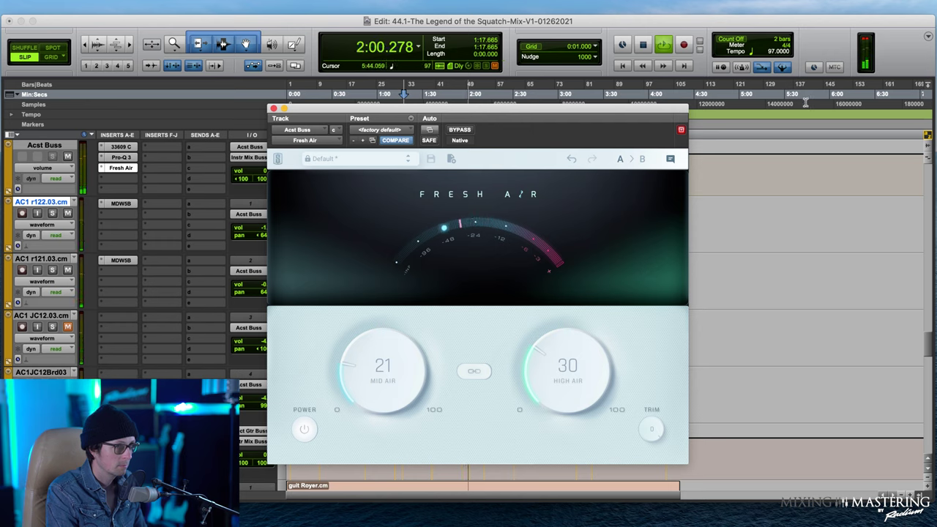
pyautogui.press('space')
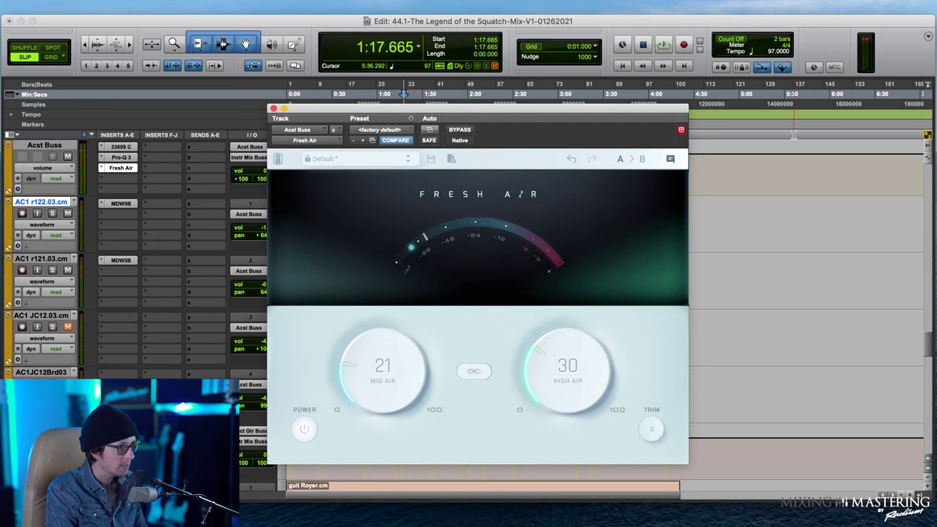
pyautogui.click(273, 108)
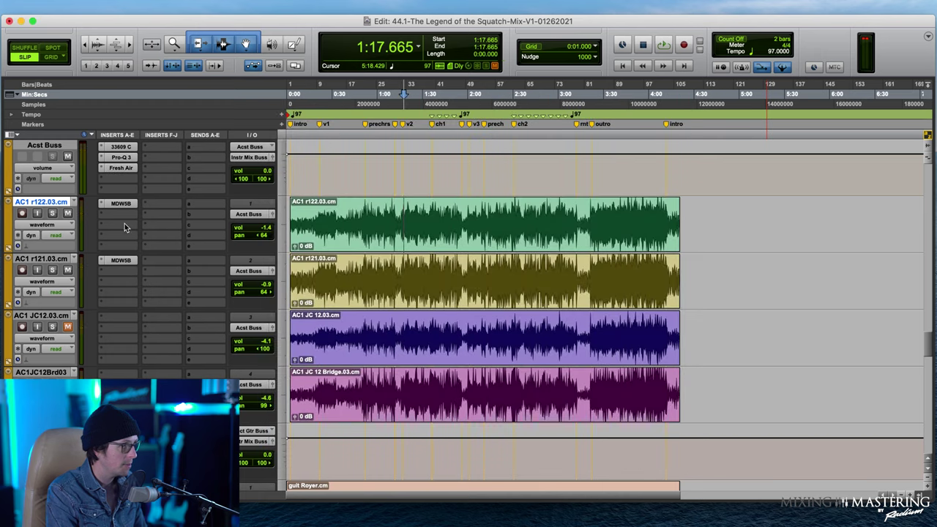
# Create a stereo aux input track named Acst Verb from the Acst Buss's first send slot, and move the send window aside
pyautogui.click(195, 150)
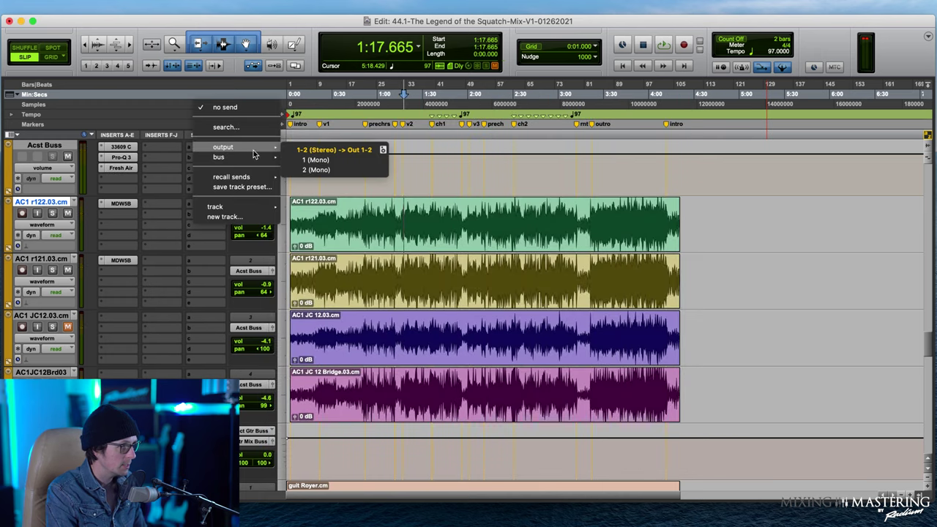
pyautogui.moveTo(253, 157)
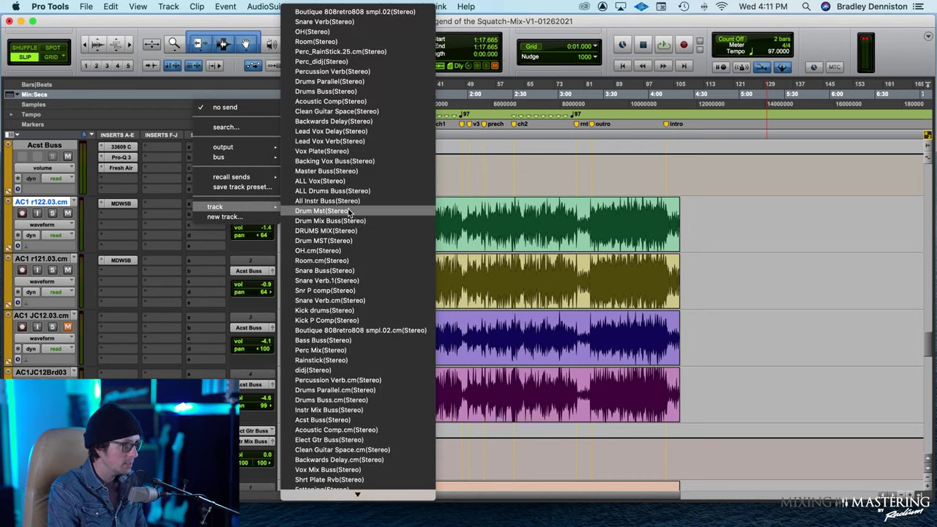
pyautogui.click(231, 218)
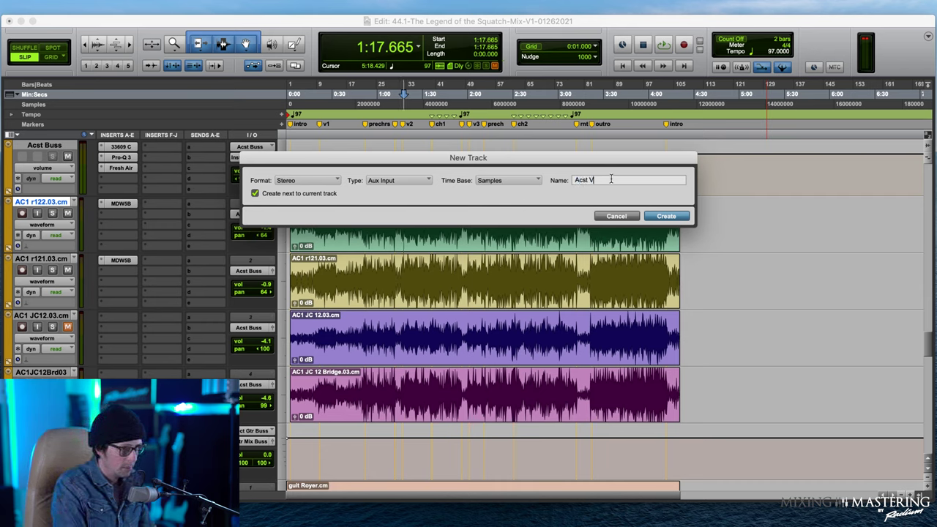
pyautogui.write('Acst Verb')
pyautogui.press('Return')
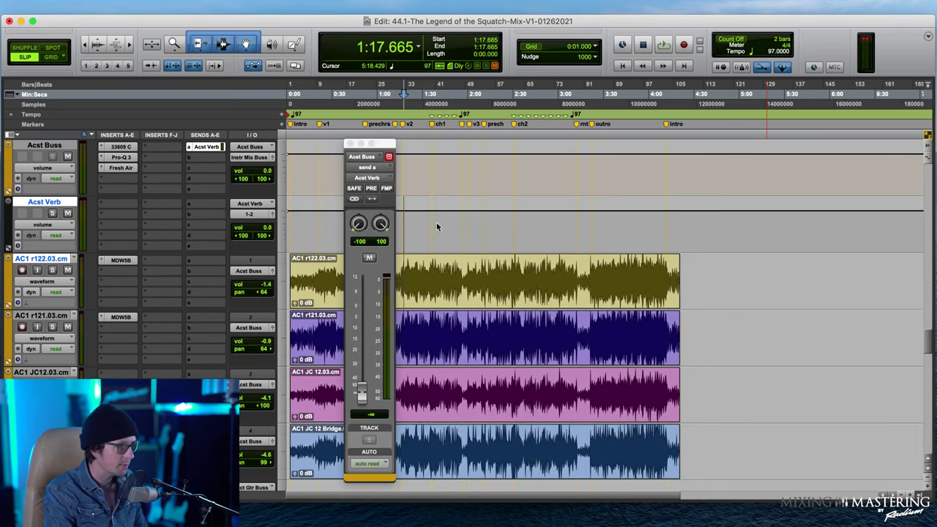
pyautogui.moveTo(379, 147); pyautogui.dragTo(561, 105)
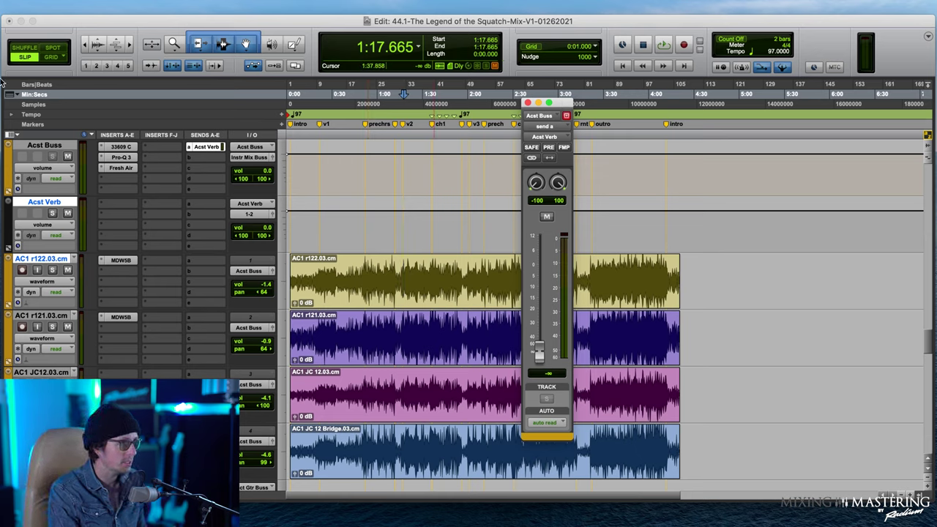
# Route the Acst Verb track's output to the stereo All Instr Buss
pyautogui.click(62, 208)
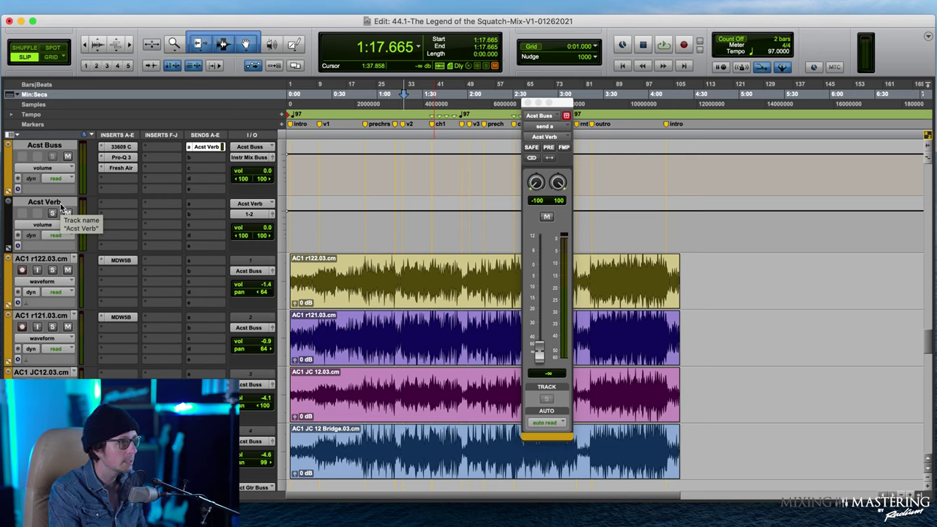
pyautogui.click(50, 203)
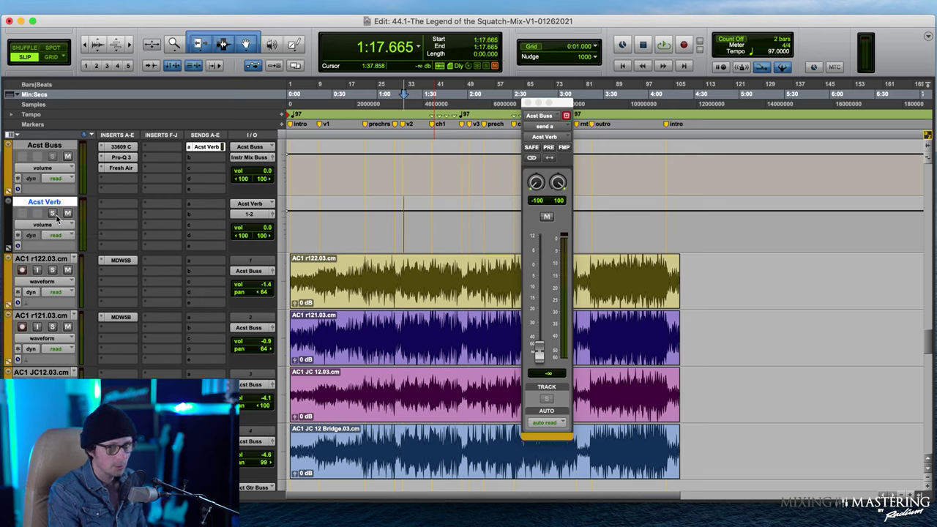
pyautogui.click(253, 215)
pyautogui.moveTo(260, 224)
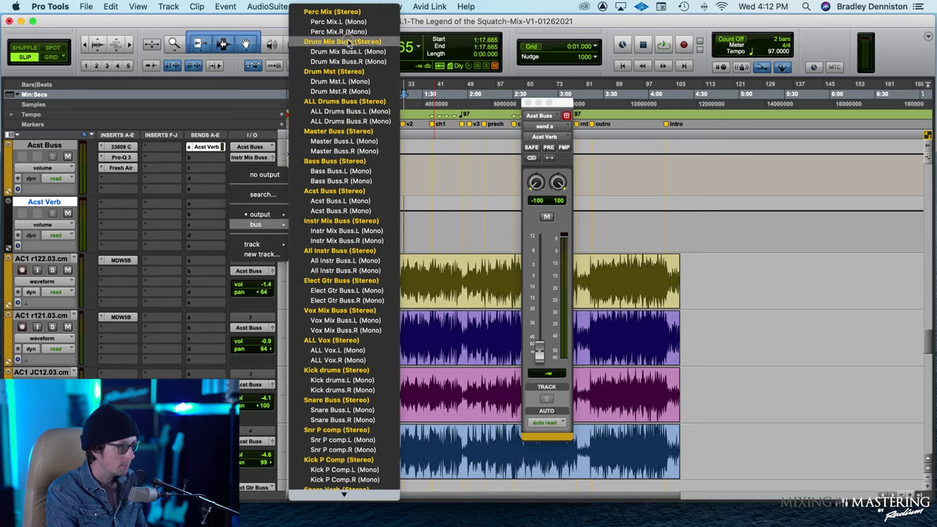
pyautogui.click(352, 252)
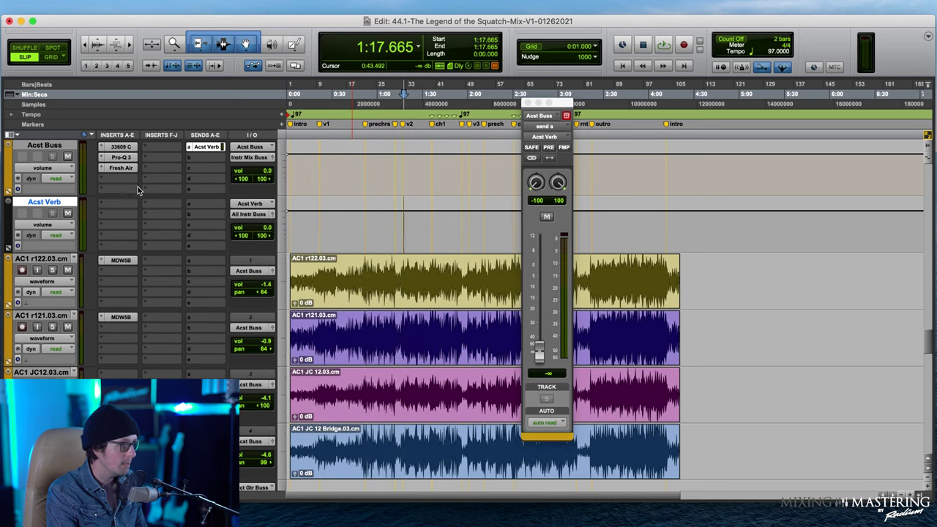
# Raise the Acst Buss send to Acst Verb to -19.3 dB
pyautogui.click(207, 147)
pyautogui.click(207, 146)
pyautogui.moveTo(532, 364); pyautogui.dragTo(539, 310)
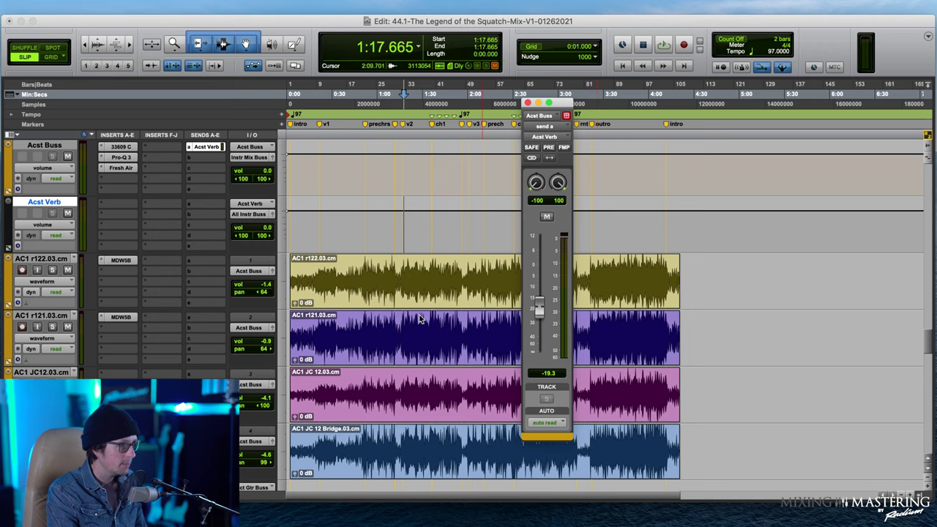
# Insert the stereo UAD AKG BX 20 reverb on the Acst Verb track and move its window off the track controls
pyautogui.click(113, 203)
pyautogui.moveTo(196, 205)
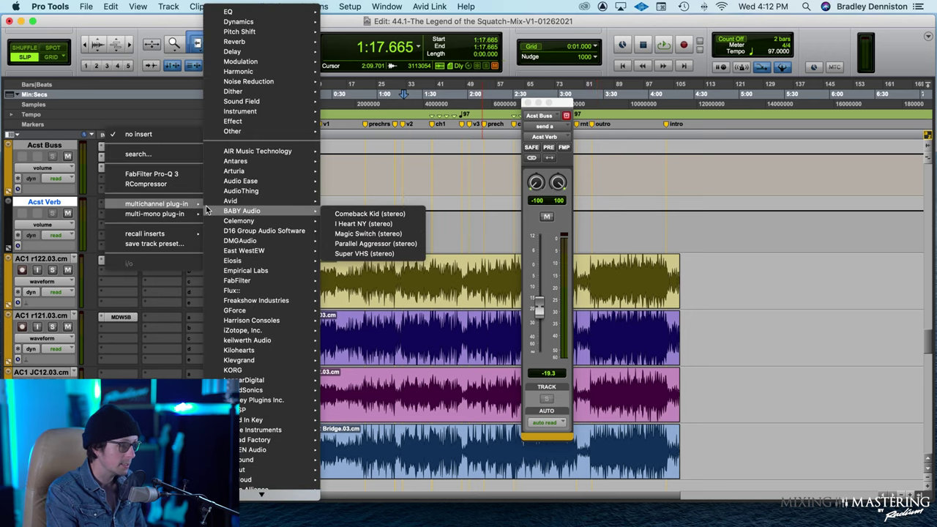
pyautogui.scroll(-5, 263, 436)
pyautogui.scroll(-3, 255, 483)
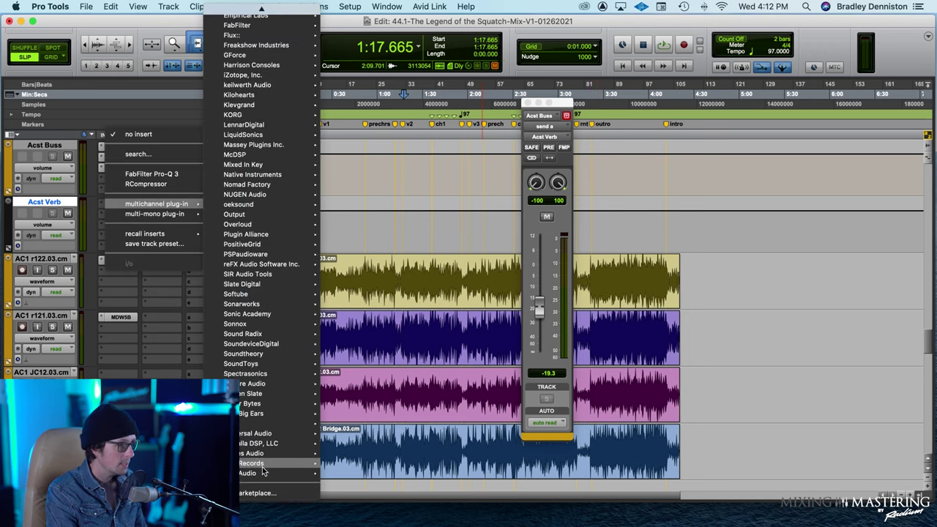
pyautogui.moveTo(257, 433)
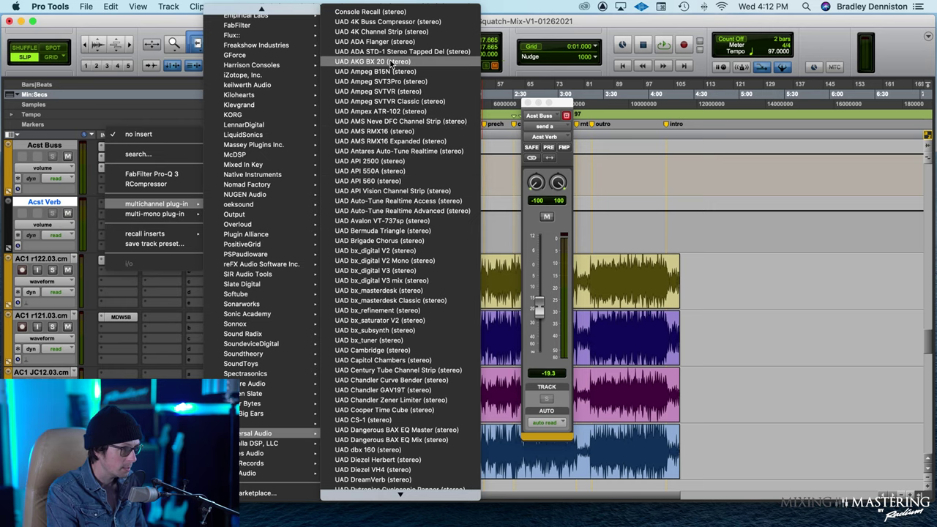
pyautogui.click(319, 192)
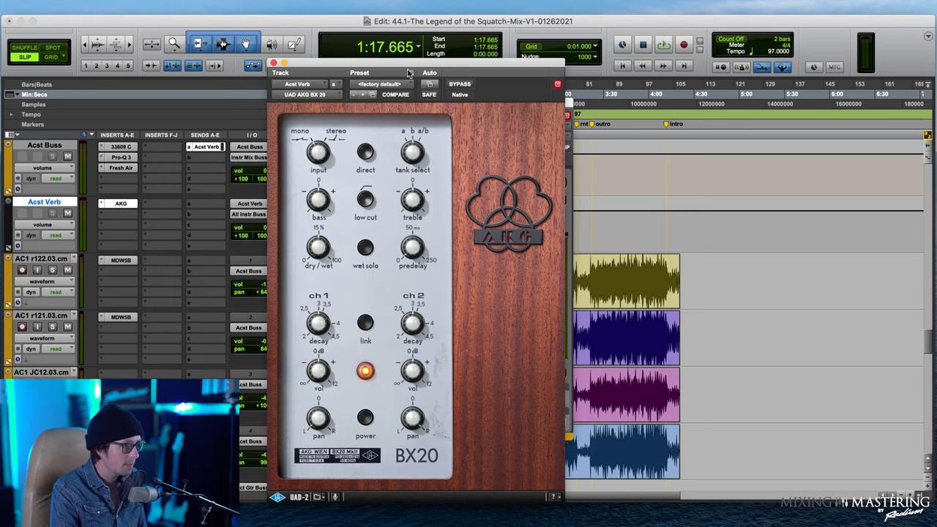
pyautogui.moveTo(415, 66); pyautogui.dragTo(509, 66)
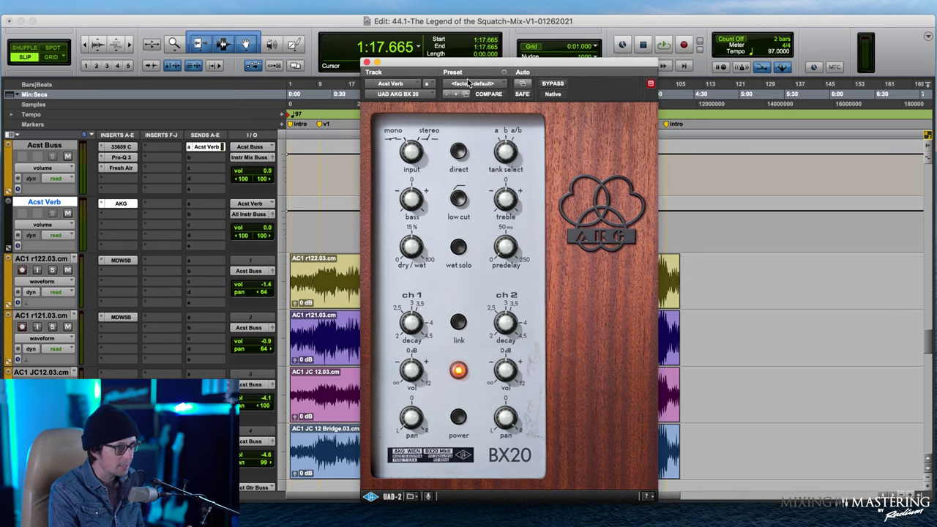
# Load the Acoustic Guitar preset from the Jacquire King folder in the AKG BX 20
pyautogui.click(491, 85)
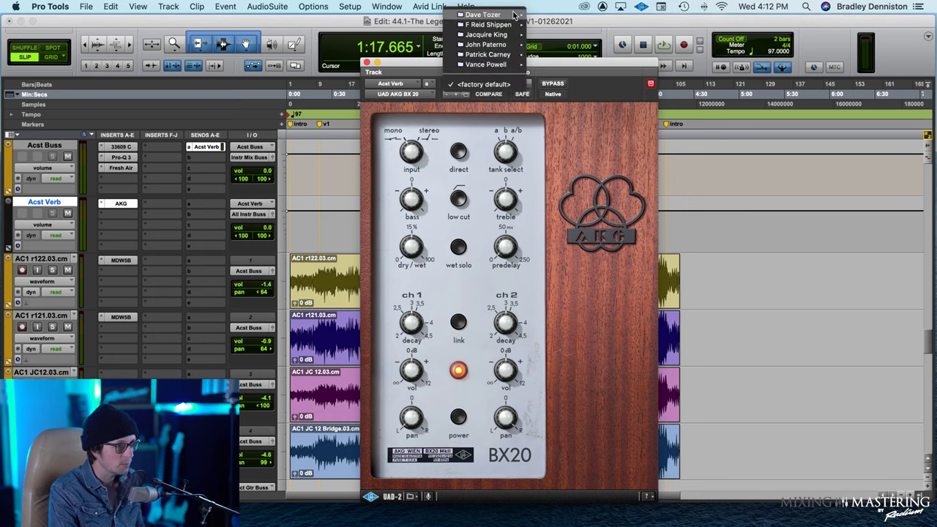
pyautogui.moveTo(515, 14)
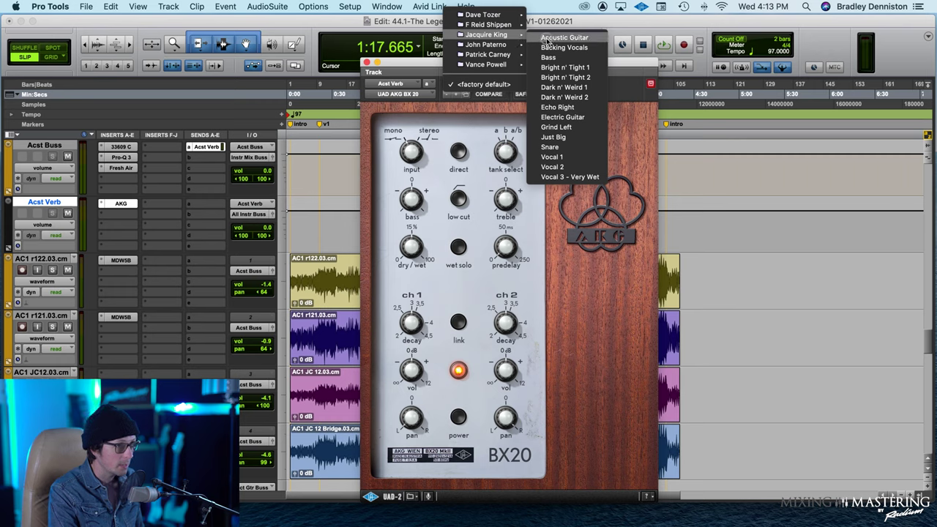
pyautogui.click(547, 40)
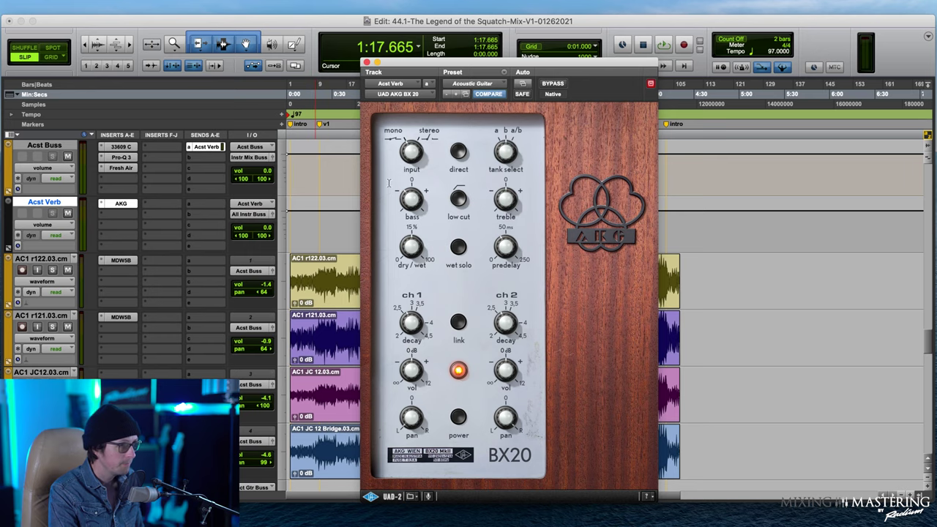
pyautogui.moveTo(542, 66); pyautogui.dragTo(552, 60)
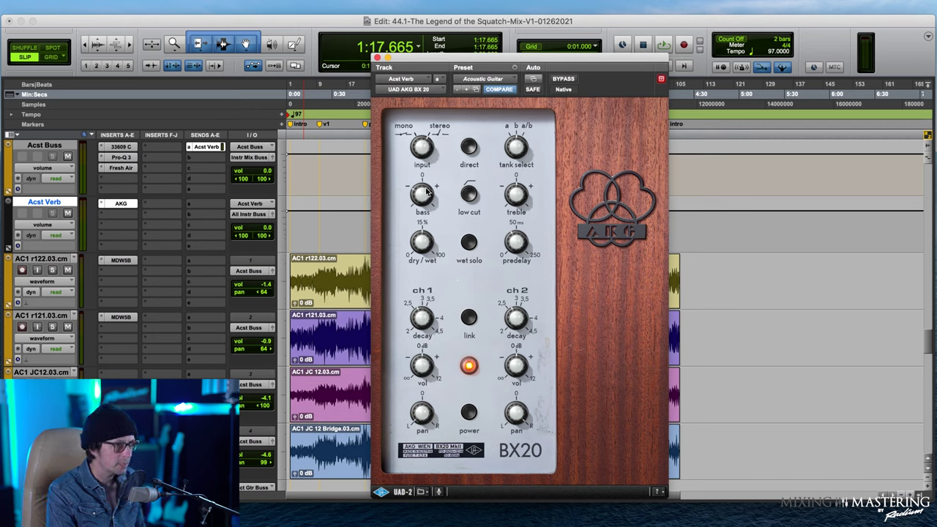
pyautogui.click(469, 195)
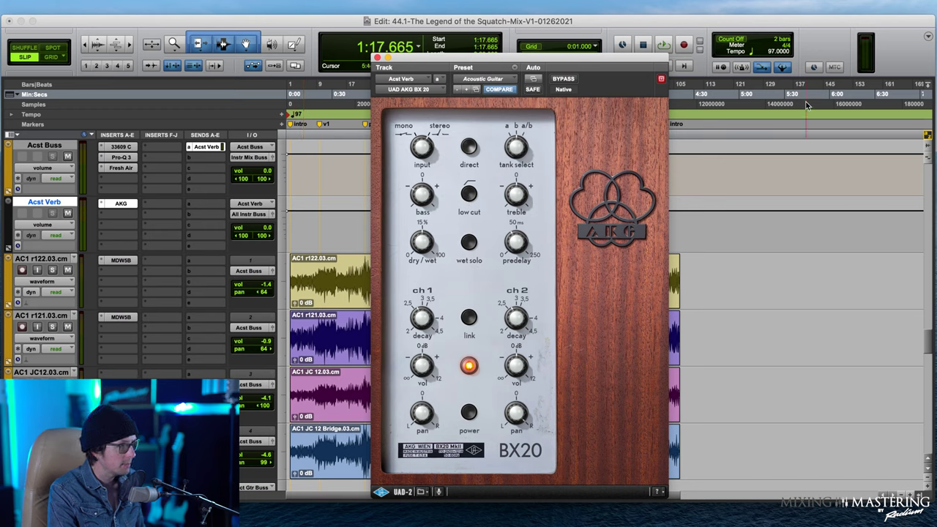
# Solo the AC1 r122 track and play it from 1:17.665 with the AKG BX 20 reverb
pyautogui.scroll(2, 169, 296)
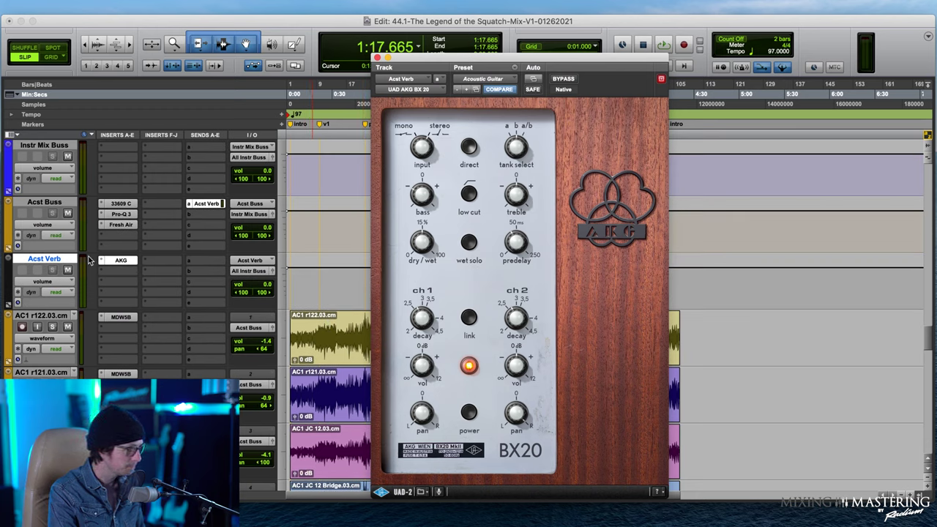
pyautogui.click(52, 327)
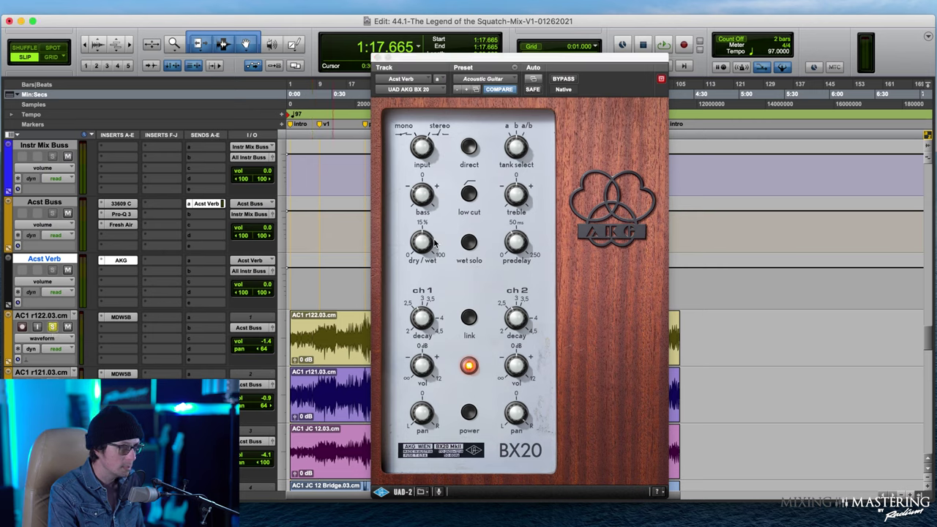
pyautogui.click(604, 204)
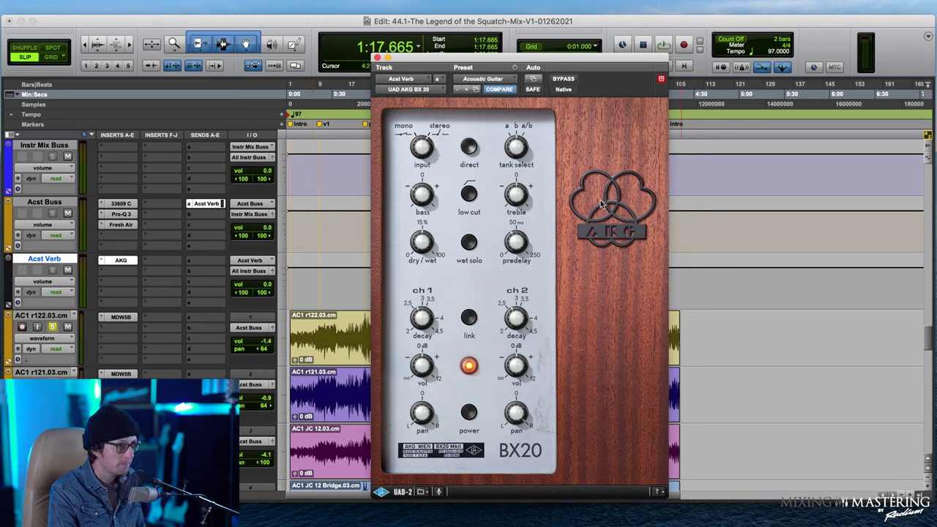
pyautogui.click(115, 261)
pyautogui.click(115, 261)
pyautogui.press('space')
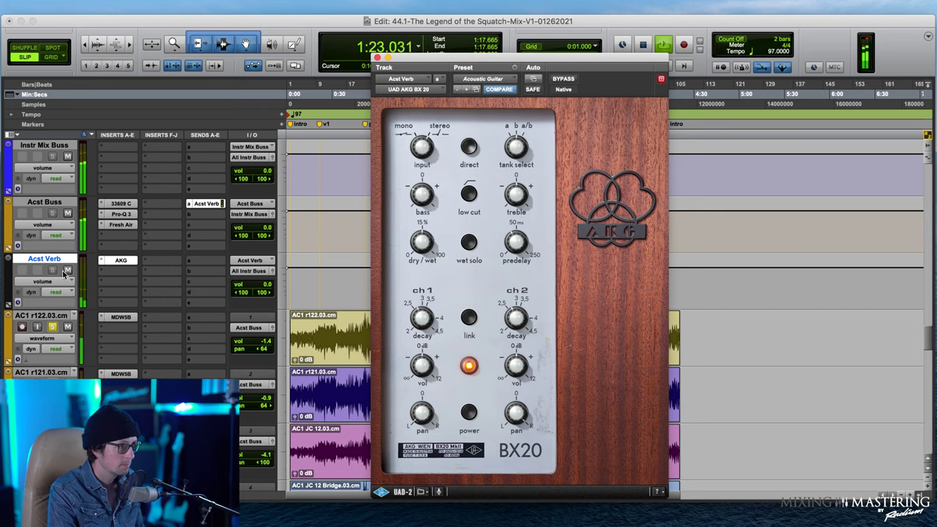
# Raise the Acst Buss send to Acst Verb slightly during playback, unsolo AC1 r122 and stop playback
pyautogui.click(213, 206)
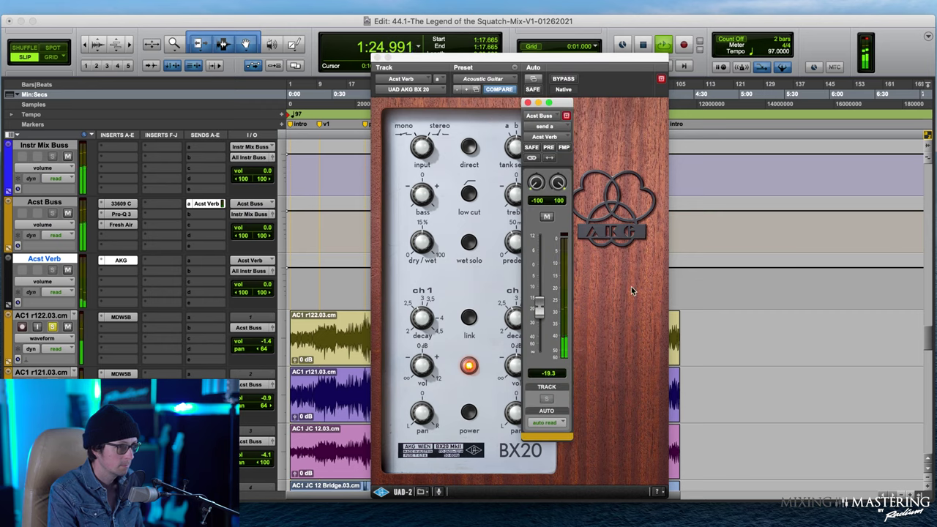
pyautogui.moveTo(540, 316)
pyautogui.mouseDown()
pyautogui.moveTo(550, 281)
pyautogui.moveTo(542, 301)
pyautogui.mouseUp()
pyautogui.click(437, 282)
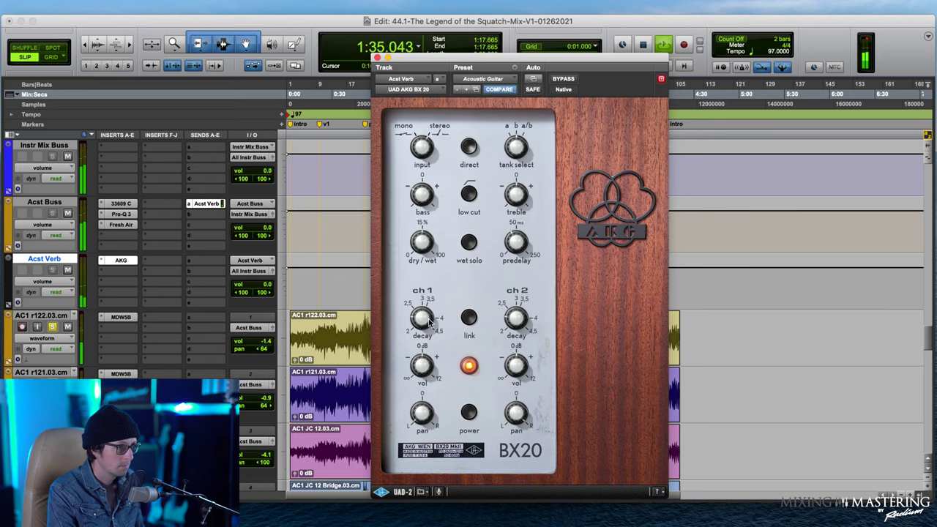
pyautogui.click(209, 204)
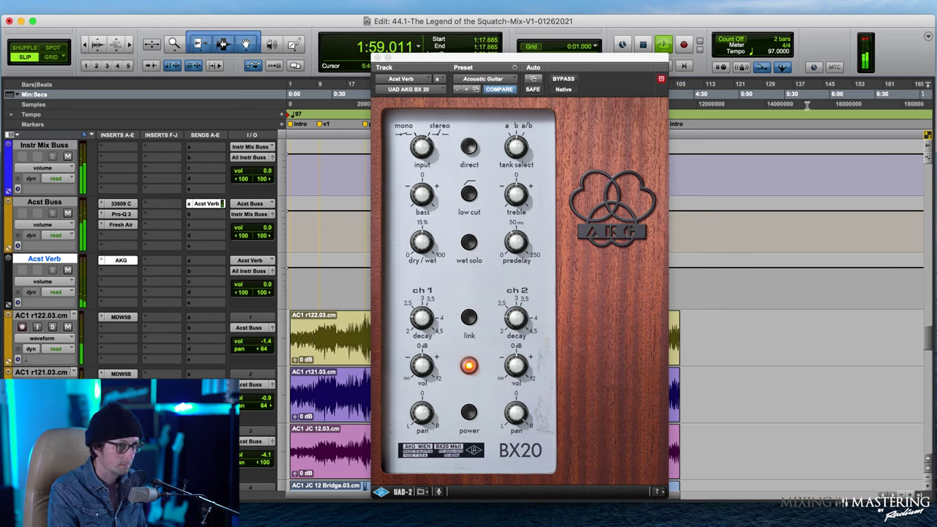
pyautogui.press('space')
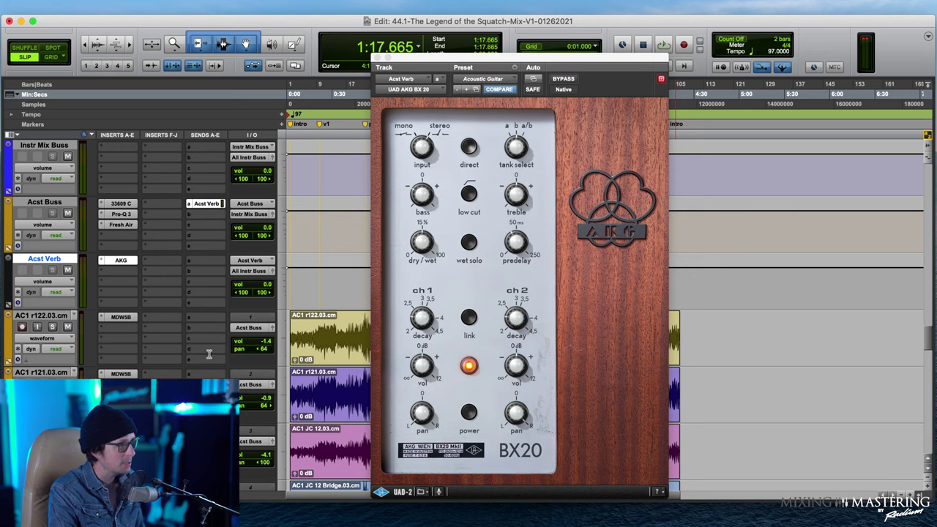
# Unmute the AC1 JC12 track and solo it
pyautogui.click(57, 317)
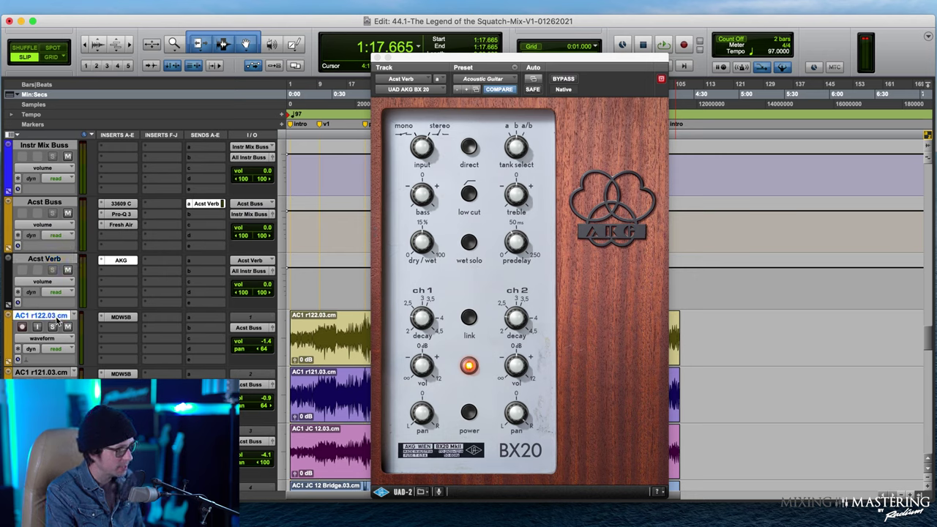
pyautogui.scroll(-1, 185, 284)
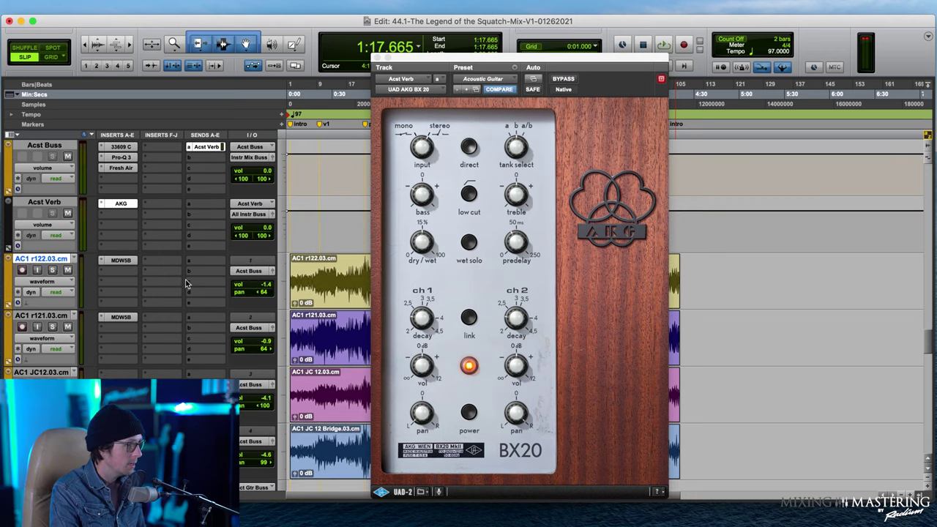
pyautogui.scroll(-1, 110, 375)
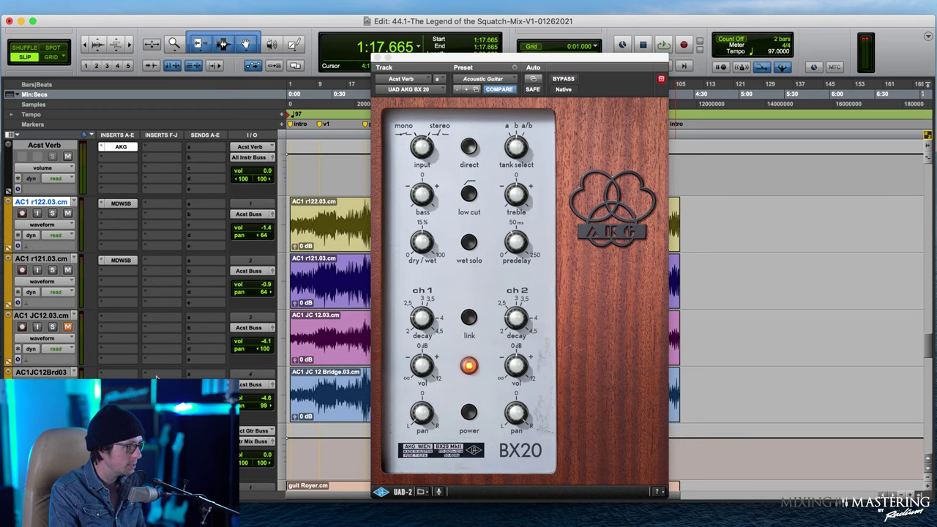
pyautogui.click(54, 261)
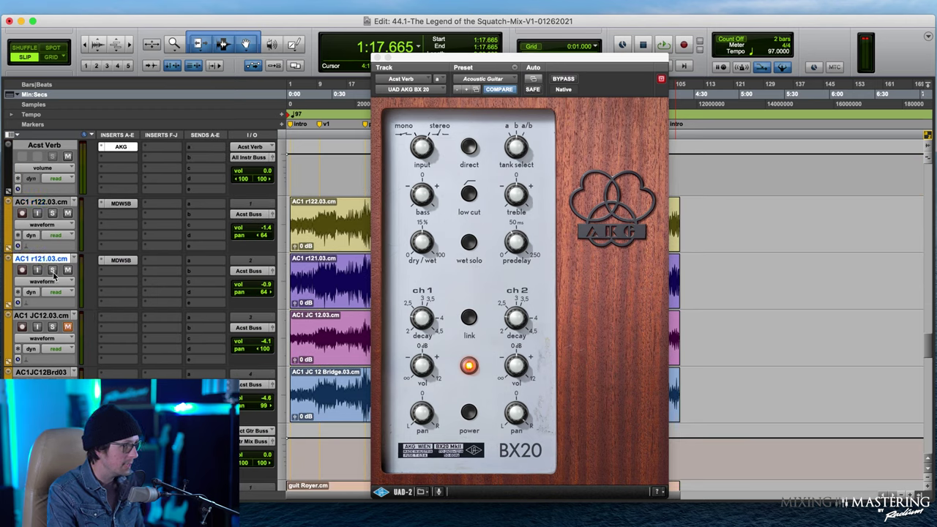
pyautogui.click(68, 328)
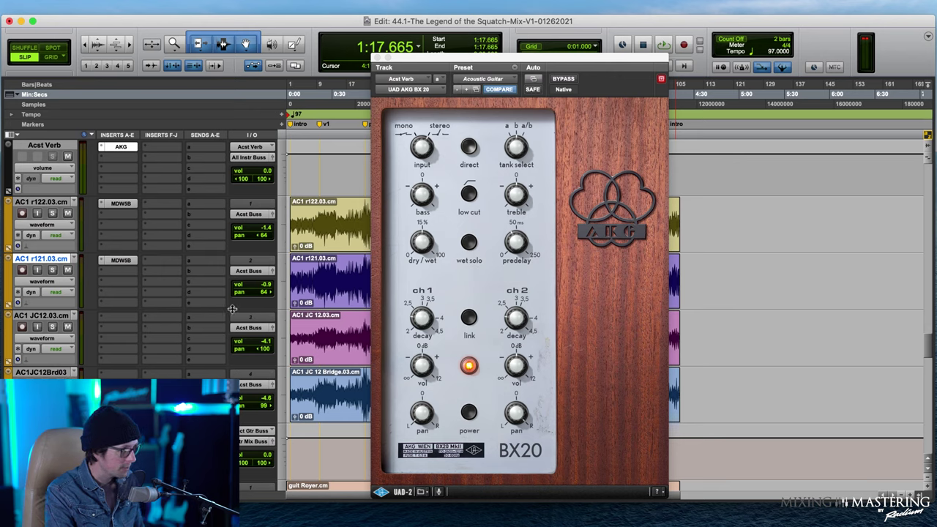
pyautogui.click(52, 327)
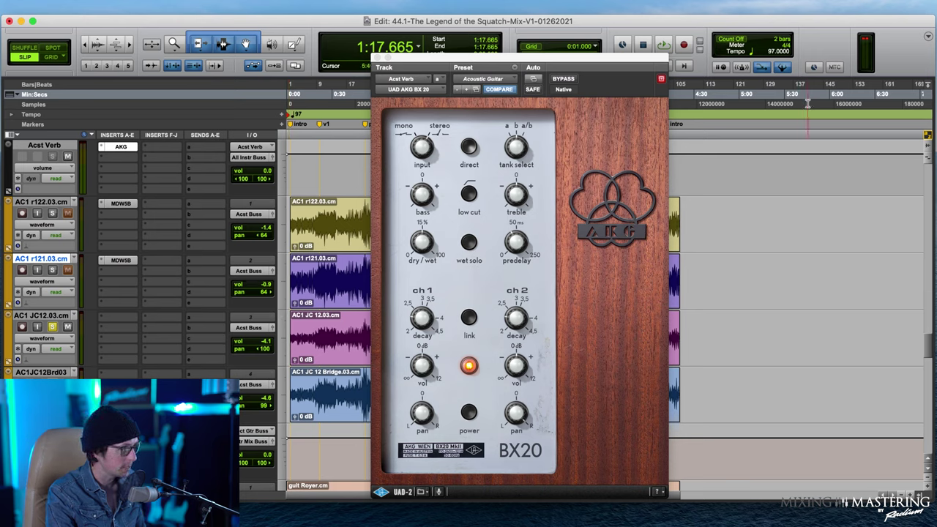
# Play the soloed AC1 JC12 track from 1:17.665, raise its volume to +3.0 dB and stop playback
pyautogui.click(45, 316)
pyautogui.press('space')
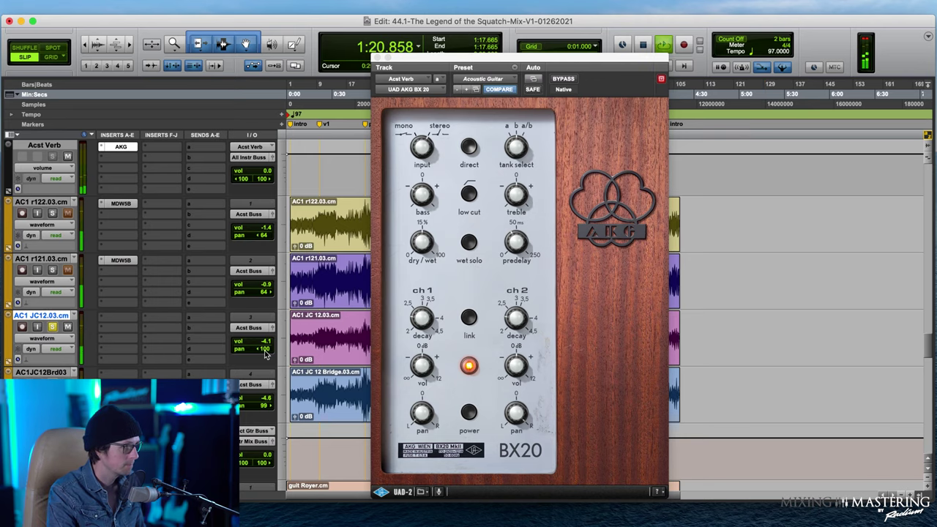
pyautogui.click(266, 407)
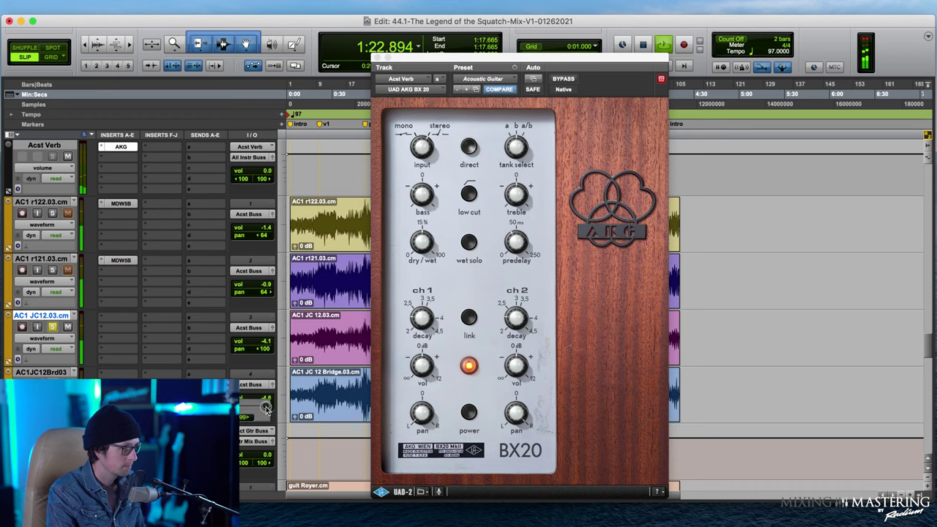
pyautogui.moveTo(264, 342)
pyautogui.mouseDown()
pyautogui.moveTo(264, 334)
pyautogui.moveTo(264, 344)
pyautogui.mouseUp()
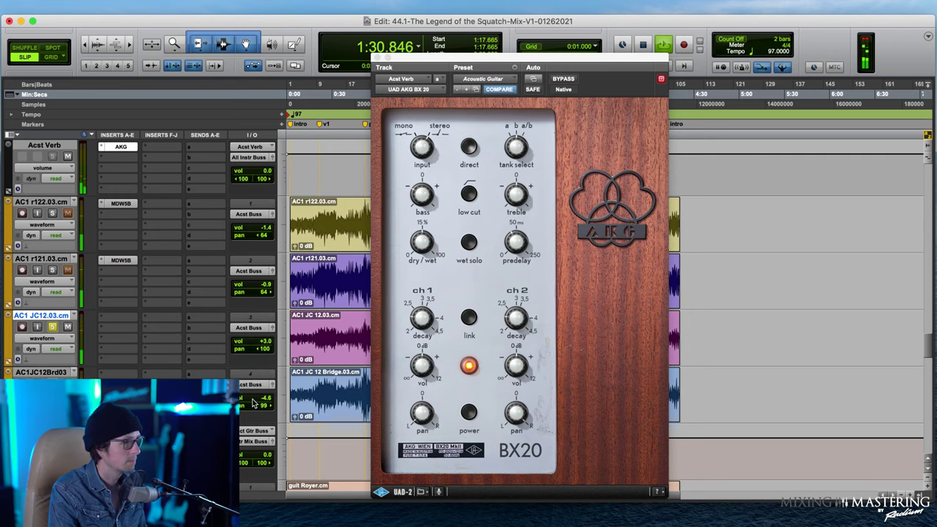
pyautogui.press('space')
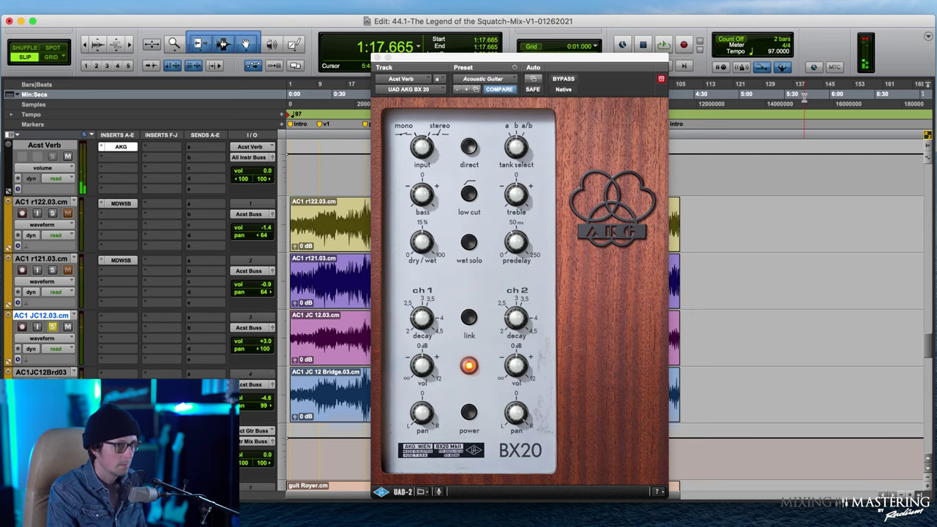
# Insert the mono Waves API-550A equalizer on the AC1 JC12 track
pyautogui.click(123, 317)
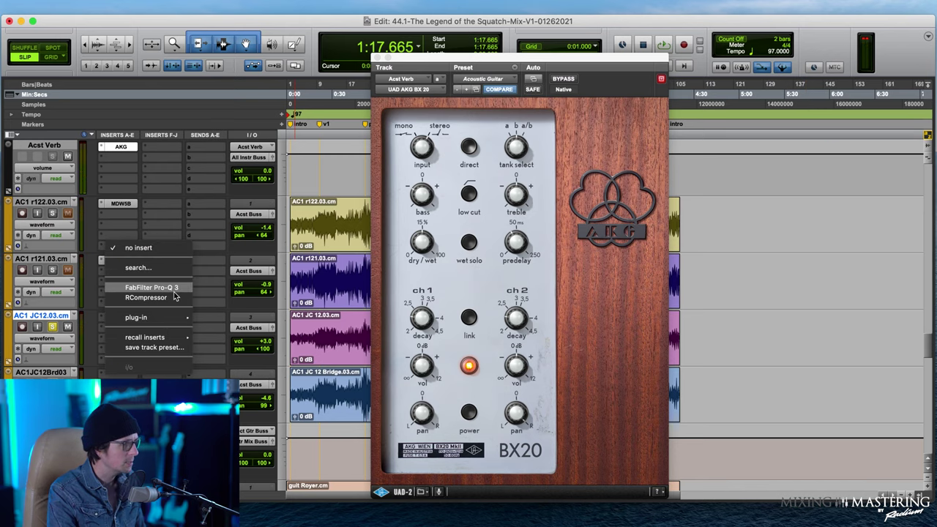
pyautogui.moveTo(157, 322)
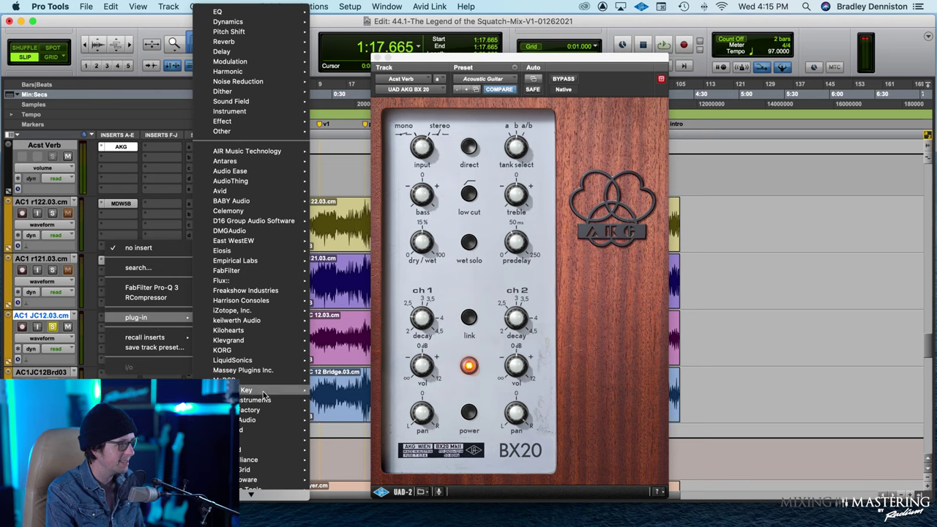
pyautogui.scroll(-5, 273, 366)
pyautogui.moveTo(275, 400)
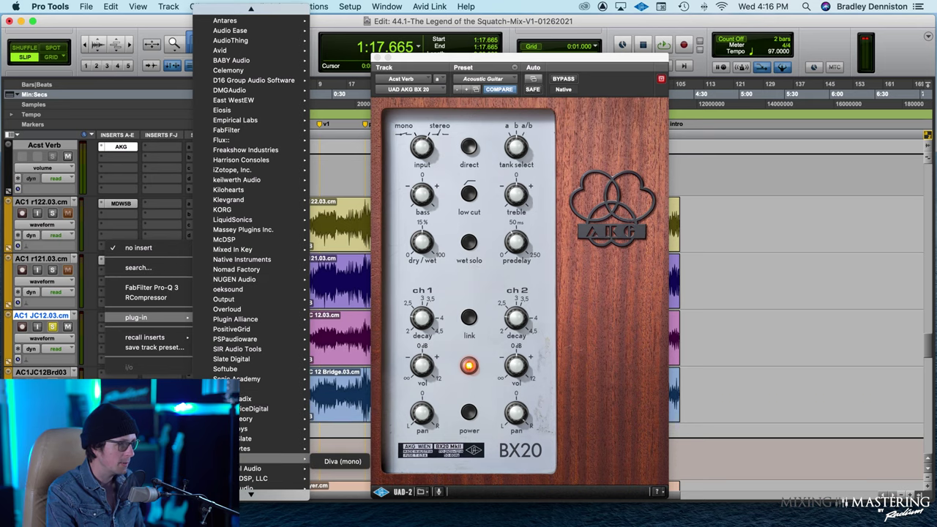
pyautogui.scroll(-2, 249, 463)
pyautogui.moveTo(271, 463)
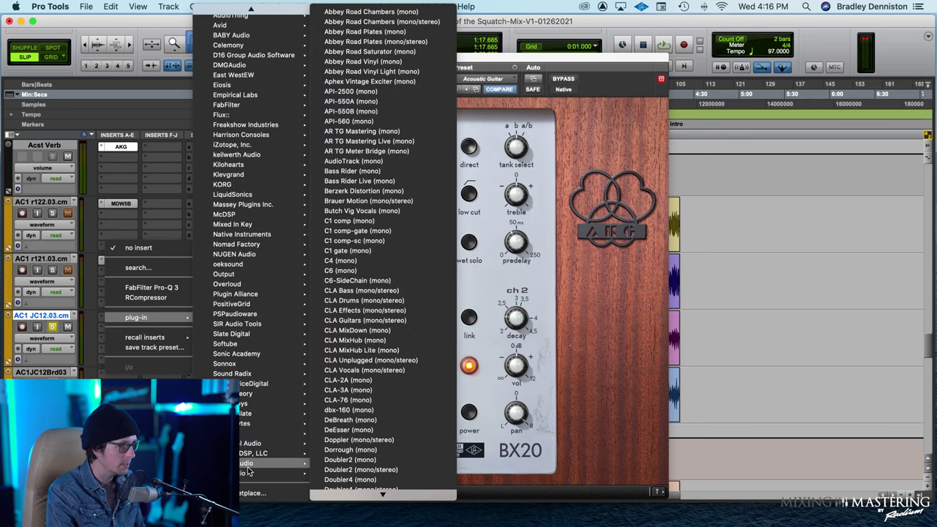
pyautogui.click(388, 101)
# Toggle the API-550A's polarity while playing AC1 JC12 from 1:18.442, with the plug-in window moved off the waveforms
pyautogui.click(533, 212)
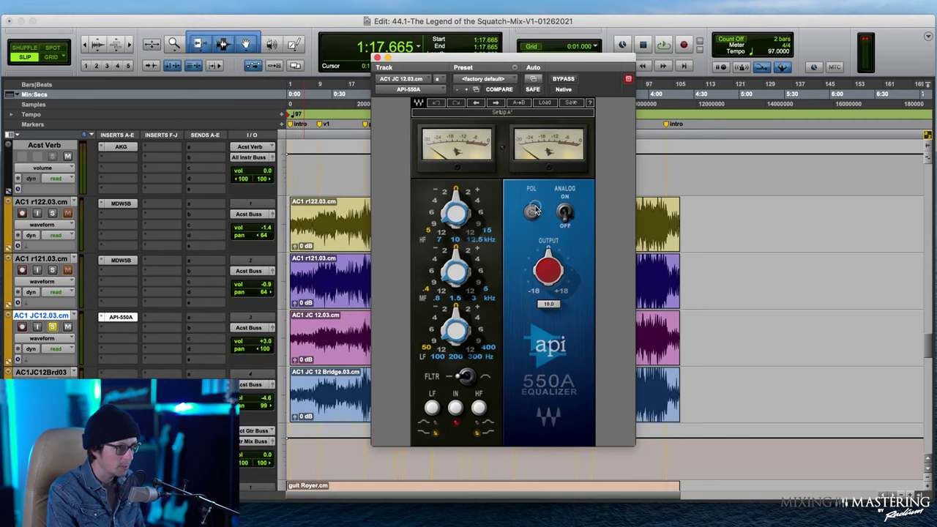
pyautogui.moveTo(409, 58); pyautogui.dragTo(531, 75)
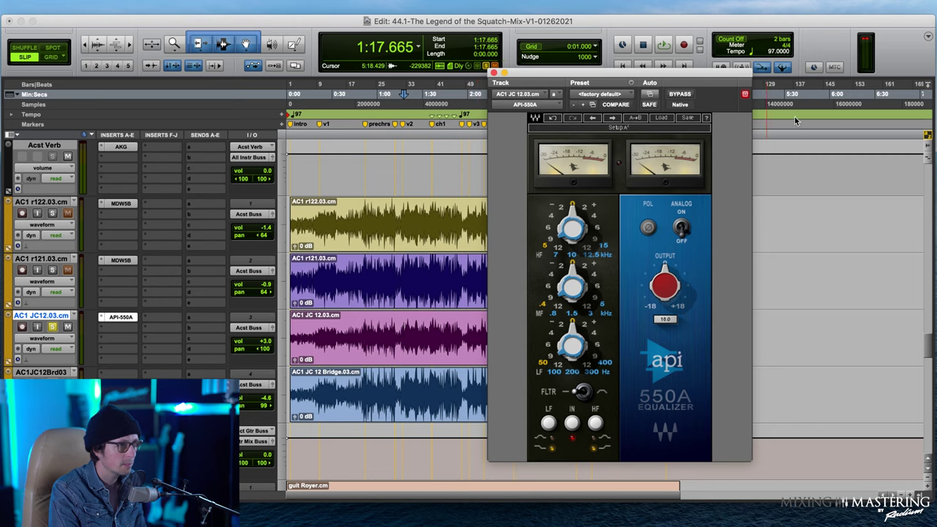
pyautogui.click(405, 265)
pyautogui.press('space')
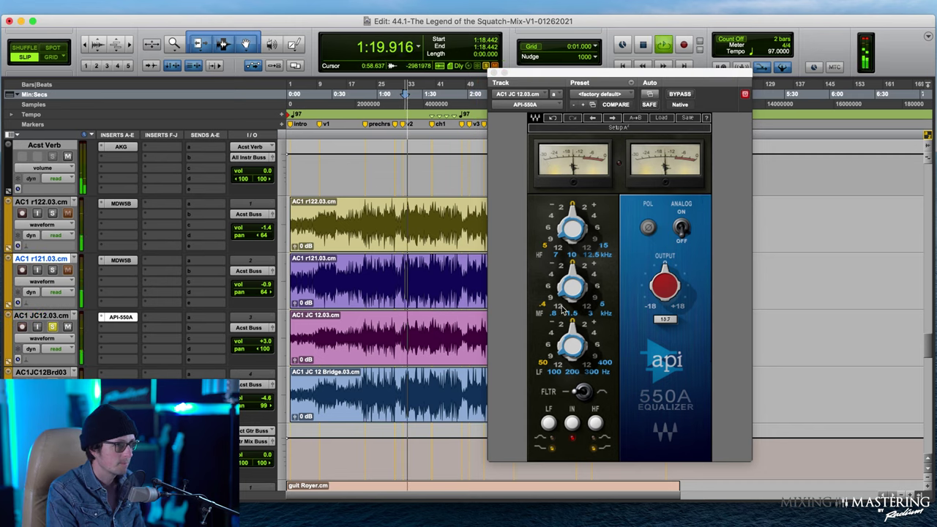
pyautogui.click(649, 228)
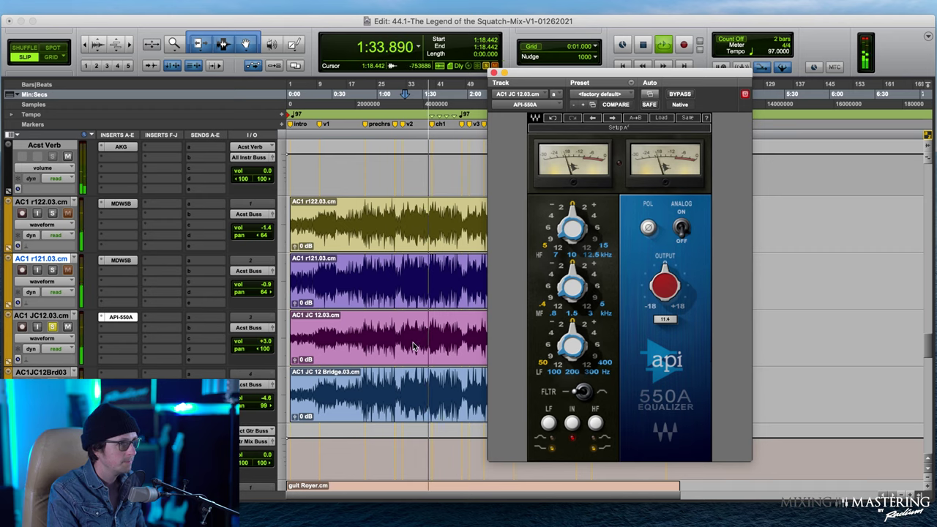
pyautogui.press('space')
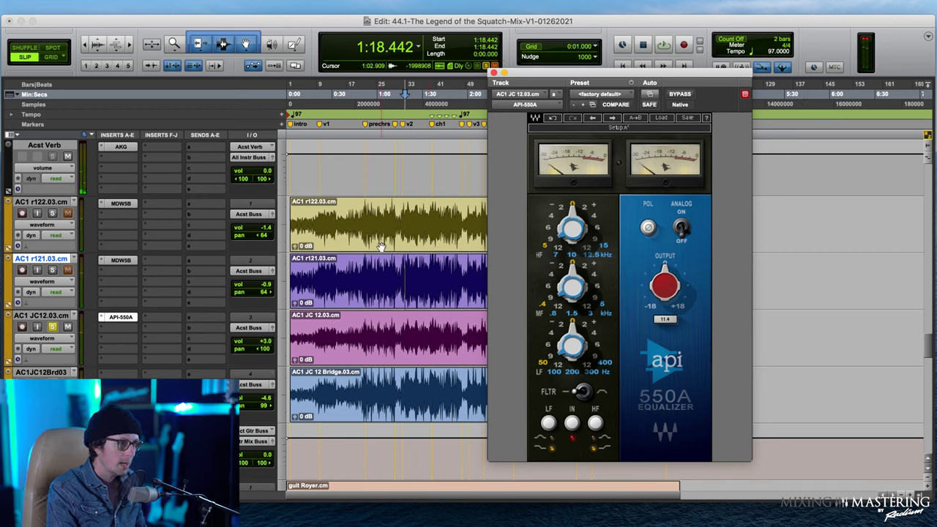
# Remove the API-550A from the AC1 JC12 track and set the track's volume to -4.6 dB
pyautogui.click(410, 337)
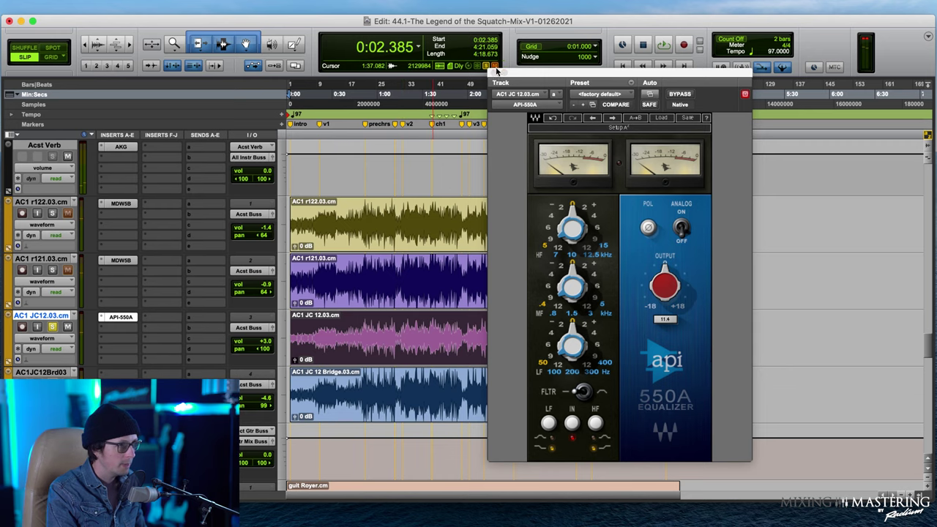
pyautogui.click(496, 70)
pyautogui.click(101, 319)
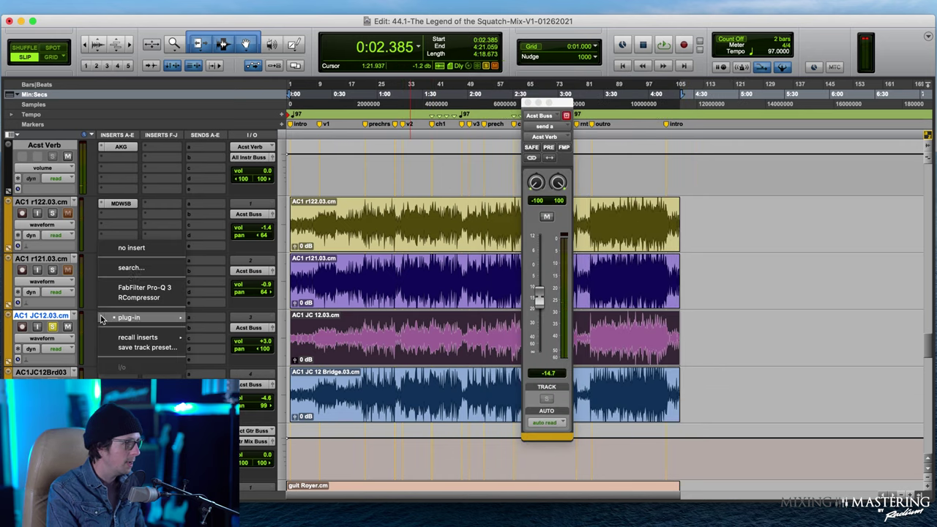
pyautogui.click(132, 248)
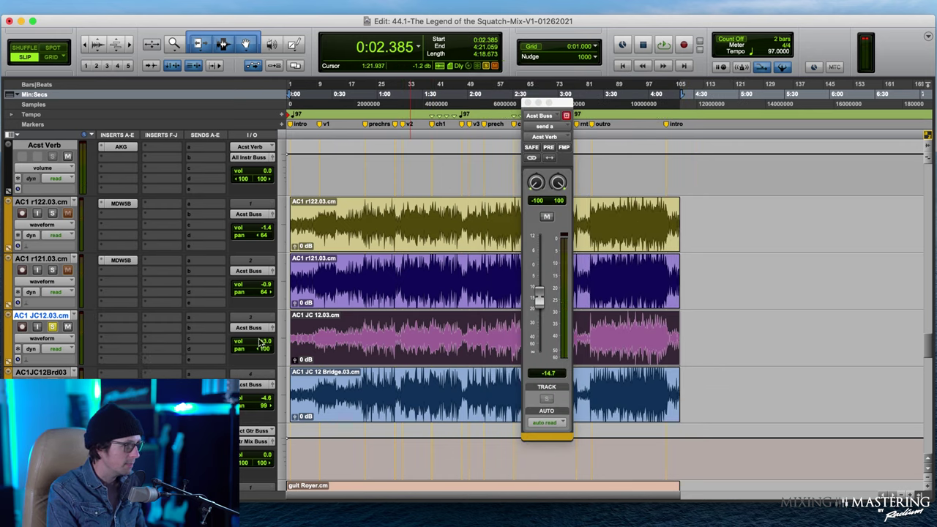
pyautogui.moveTo(268, 347); pyautogui.dragTo(271, 353)
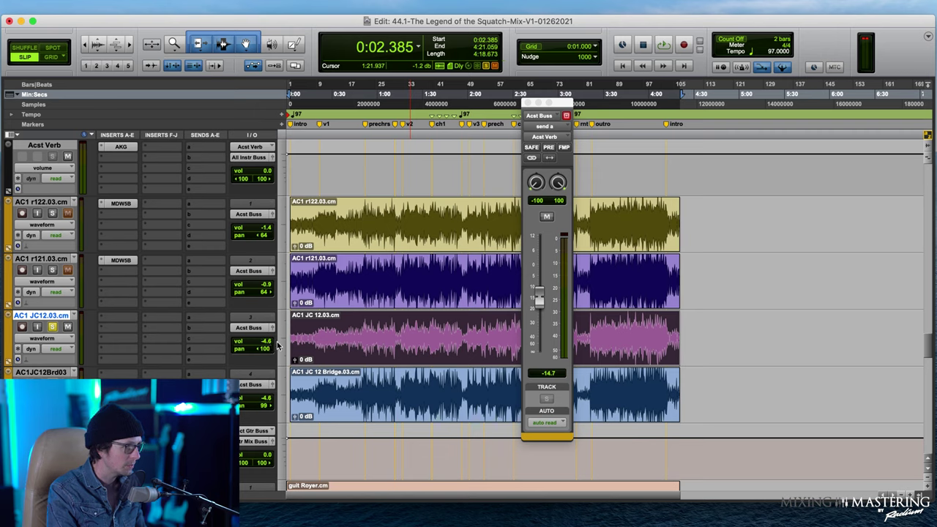
# Examine the four acoustic guitar waveforms up close around 1:26.6 to compare their polarity
pyautogui.click(433, 284)
pyautogui.click(420, 344)
pyautogui.click(416, 394)
pyautogui.press('super+bracketright')
pyautogui.press('super+bracketright')
pyautogui.press('super+bracketright')
pyautogui.press('super+bracketright')
pyautogui.press('super+bracketright')
pyautogui.press('super+bracketright')
pyautogui.press('super+bracketright')
pyautogui.press('super+bracketright')
pyautogui.press('super+bracketright')
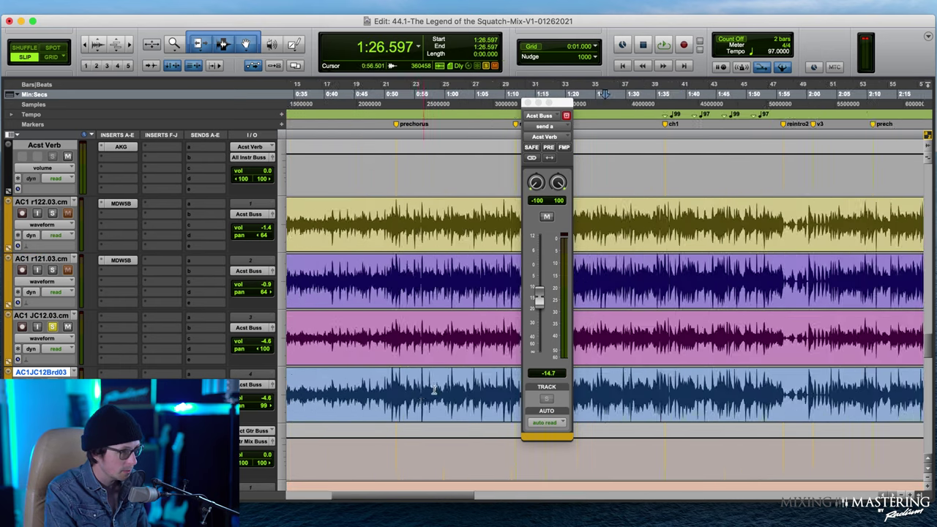
pyautogui.press('super+bracketleft')
pyautogui.press('super+bracketleft')
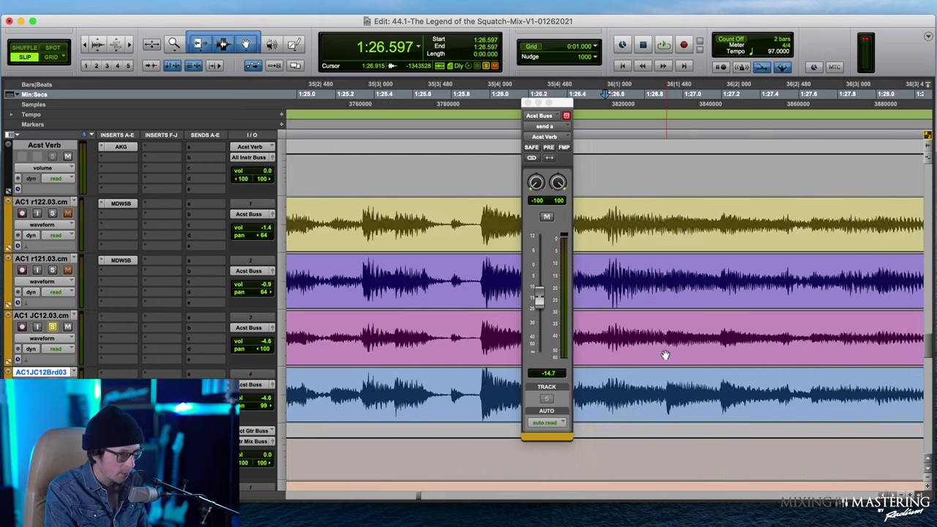
# Compare the guitar waveforms' polarity at sample level around 1:27.199, moving the Acst Buss send window clear of them
pyautogui.click(667, 335)
pyautogui.click(724, 333)
pyautogui.press('super+bracketright')
pyautogui.press('super+bracketright')
pyautogui.press('super+bracketright')
pyautogui.press('super+bracketright')
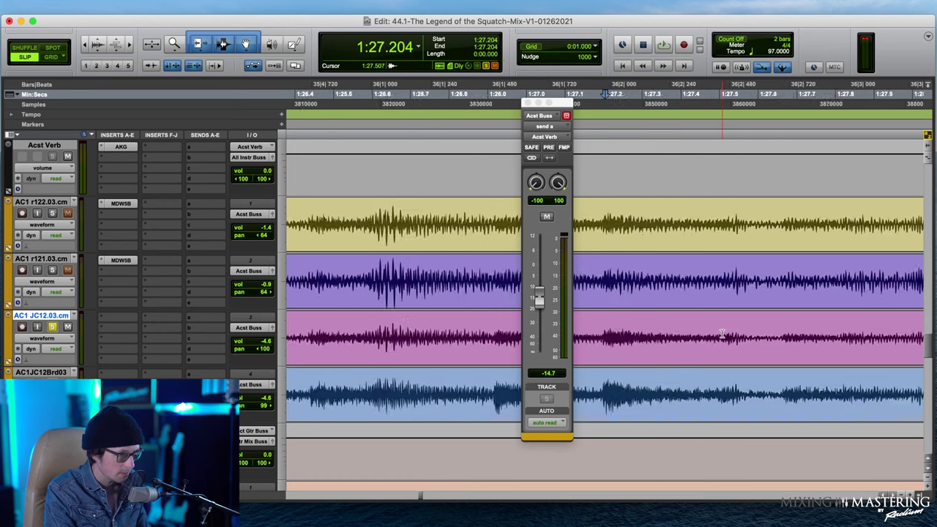
pyautogui.click(599, 339)
pyautogui.press('super+bracketright')
pyautogui.press('super+bracketright')
pyautogui.press('super+bracketright')
pyautogui.press('super+bracketright')
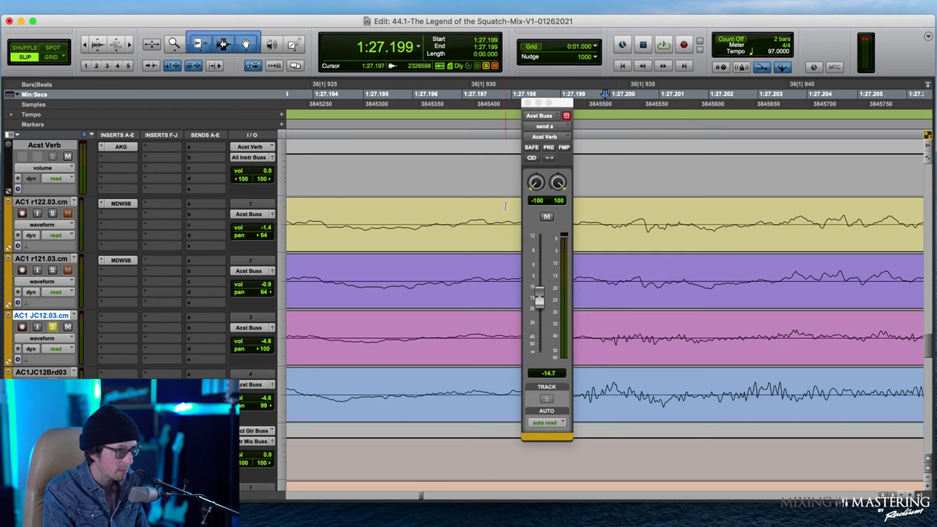
pyautogui.moveTo(556, 104); pyautogui.dragTo(343, 91)
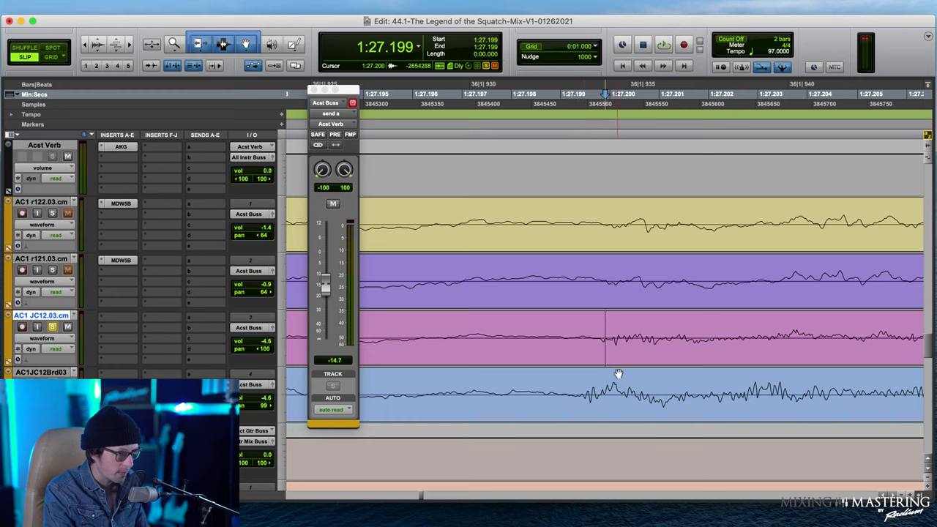
# Compare the AC1 JC12 waveform's polarity with the other acoustic guitars at the transient around 1:28.32
pyautogui.press('super+bracketleft')
pyautogui.press('super+bracketleft')
pyautogui.press('super+bracketleft')
pyautogui.press('super+bracketleft')
pyautogui.press('super+bracketleft')
pyautogui.press('super+bracketleft')
pyautogui.press('super+bracketleft')
pyautogui.press('super+bracketleft')
pyautogui.press('super+bracketleft')
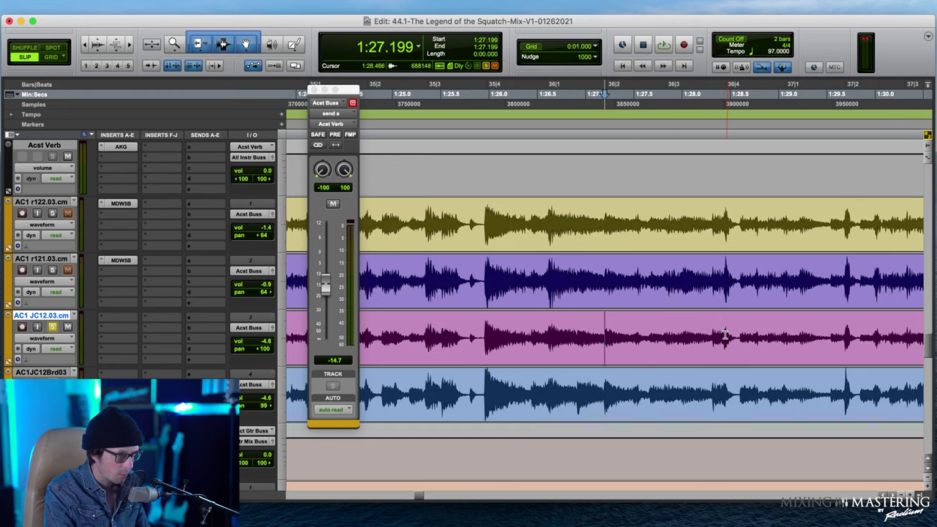
pyautogui.click(725, 336)
pyautogui.press('super+bracketright')
pyautogui.press('super+bracketright')
pyautogui.press('super+bracketright')
pyautogui.press('super+bracketright')
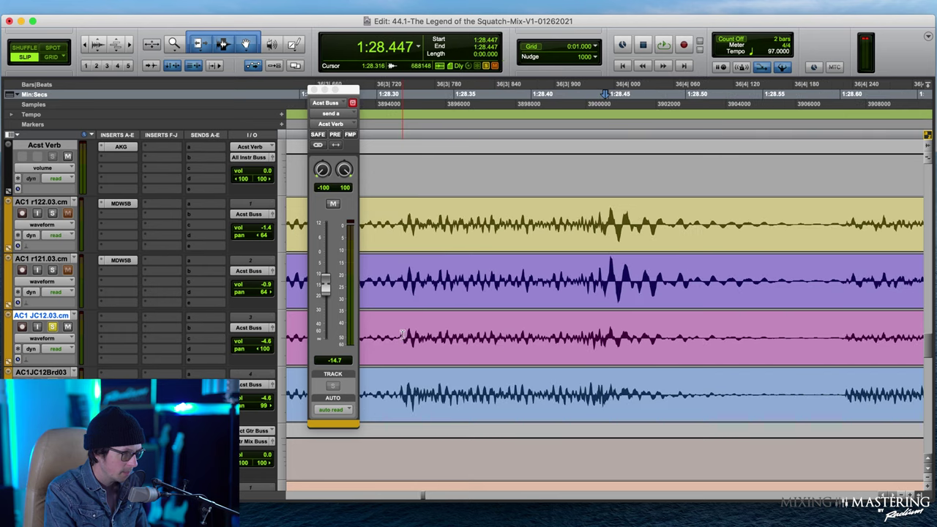
pyautogui.click(403, 335)
pyautogui.press('super+bracketright')
pyautogui.press('super+bracketright')
pyautogui.press('super+bracketright')
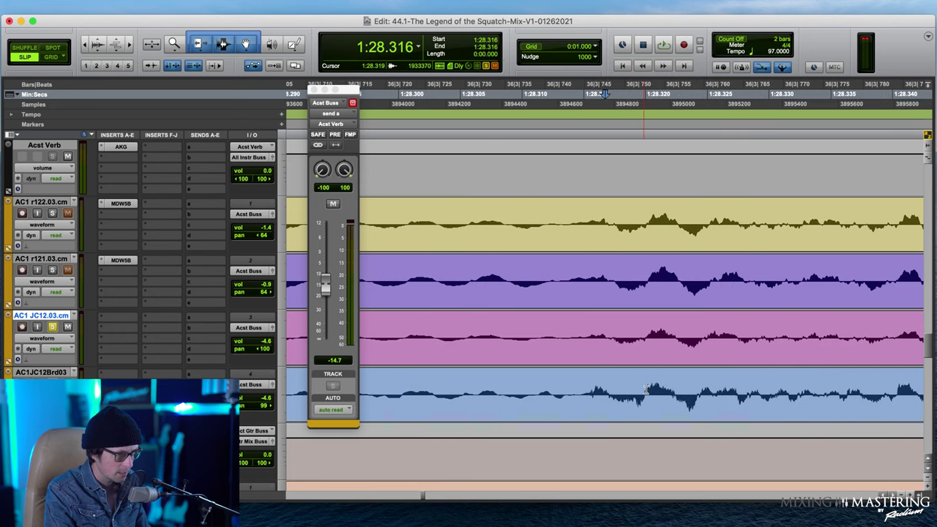
pyautogui.click(643, 339)
# Select the entire AC1 JC 12.03 clip on the AC1 JC12 track
pyautogui.press('super+bracketleft')
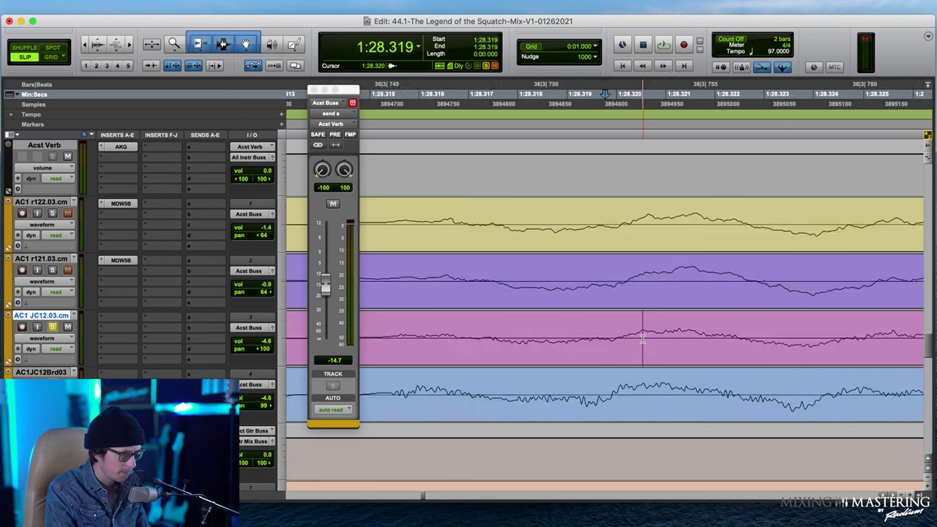
pyautogui.press('super+bracketleft')
pyautogui.press('super+bracketleft')
pyautogui.press('super+bracketleft')
pyautogui.press('super+bracketleft')
pyautogui.press('super+bracketleft')
pyautogui.press('super+bracketleft')
pyautogui.press('super+bracketleft')
pyautogui.press('super+bracketleft')
pyautogui.press('super+bracketleft')
pyautogui.press('super+bracketleft')
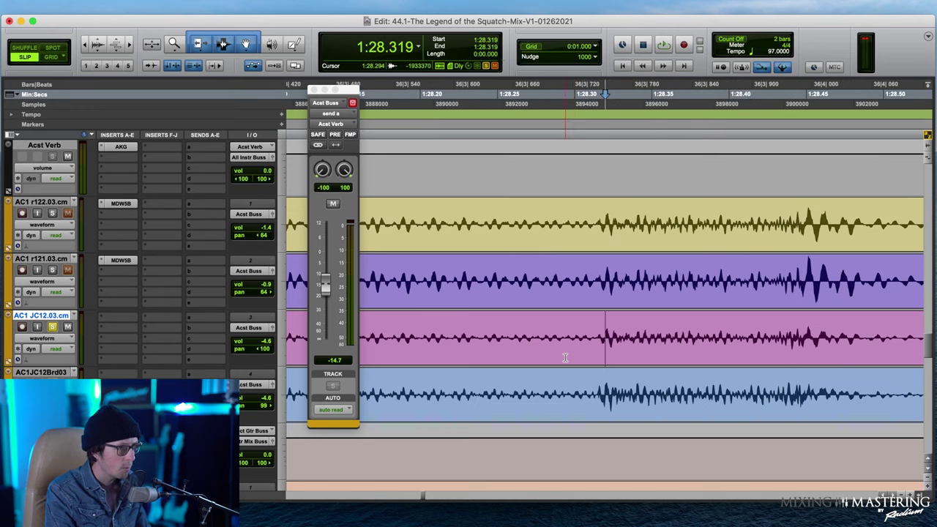
pyautogui.press('super+bracketleft')
pyautogui.press('super+bracketleft')
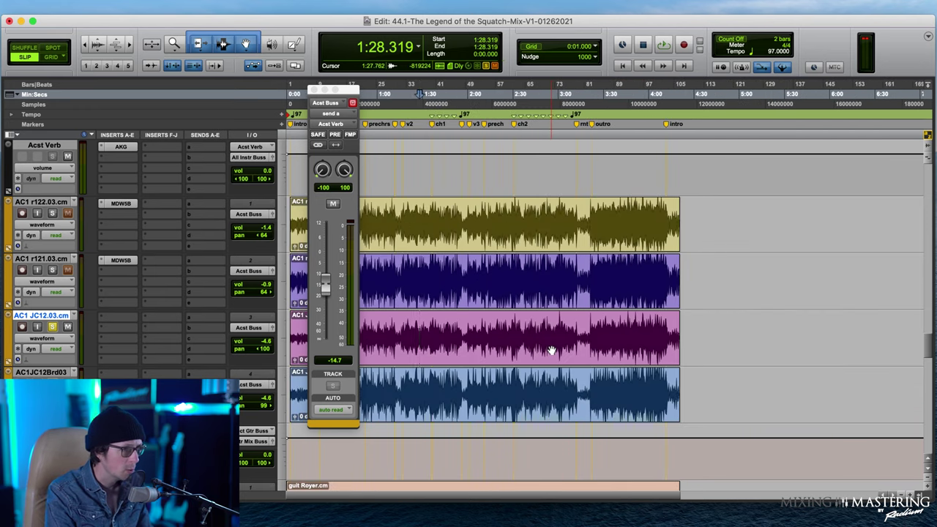
pyautogui.click(540, 348)
# Open the Auto-Align Post AudioSuite processor for the selected clip and close the Acst Buss send window
pyautogui.click(258, 6)
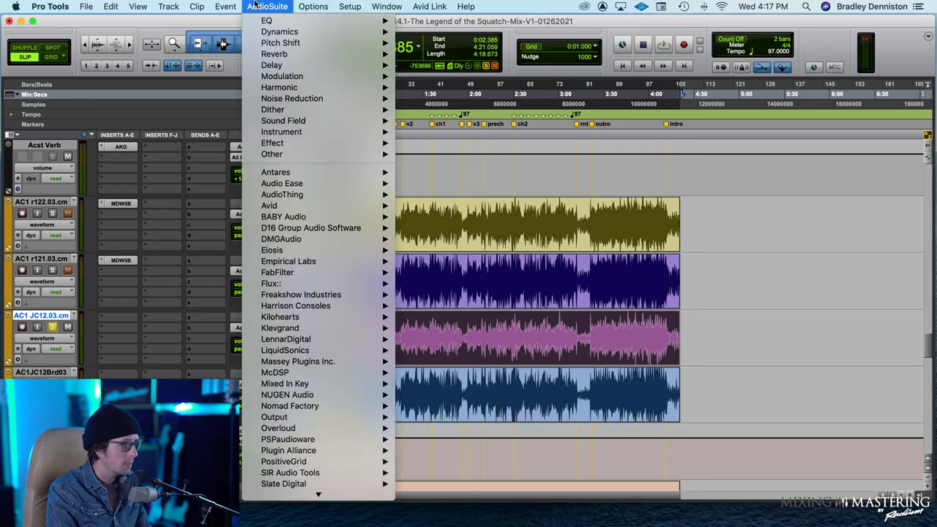
pyautogui.moveTo(323, 151)
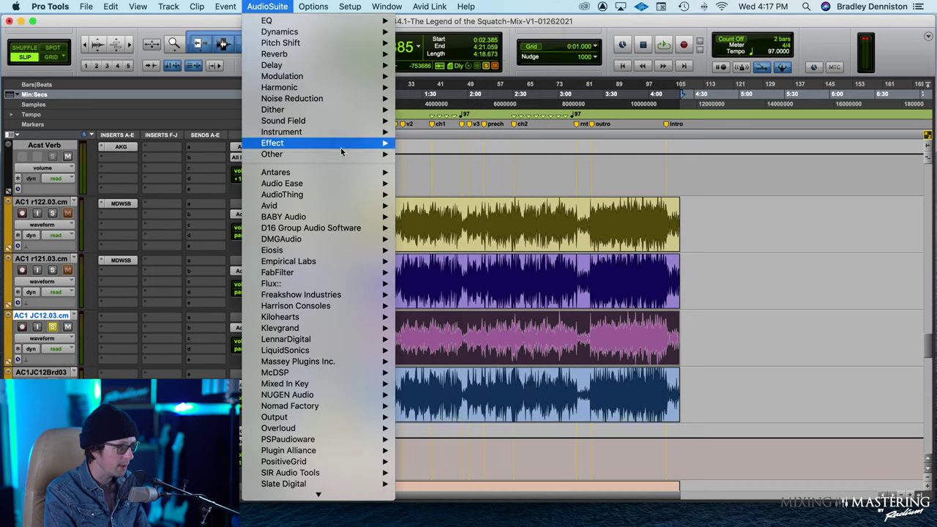
pyautogui.moveTo(338, 184)
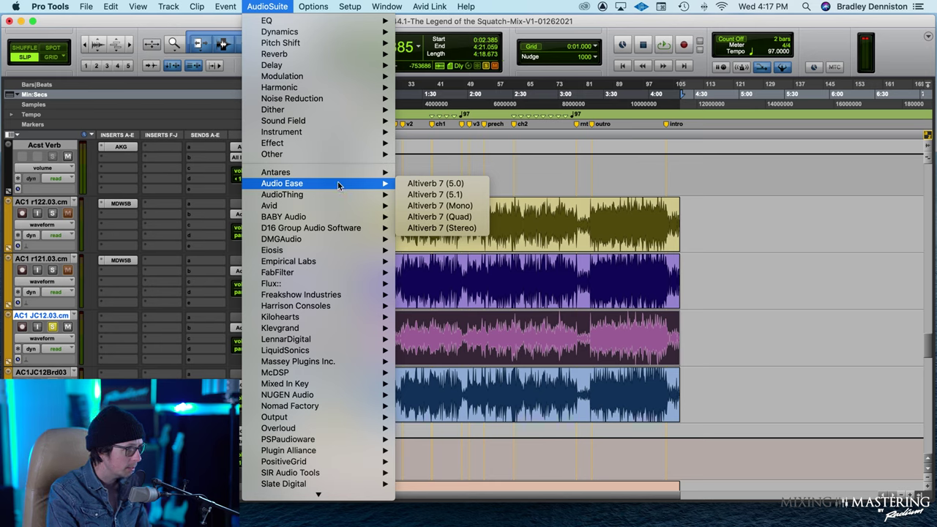
pyautogui.scroll(-5, 322, 293)
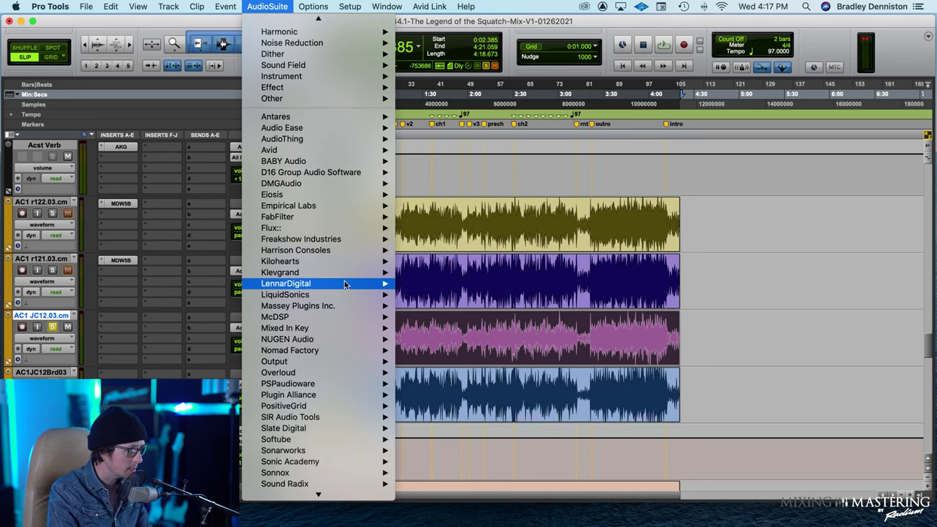
pyautogui.moveTo(342, 281)
pyautogui.moveTo(338, 360)
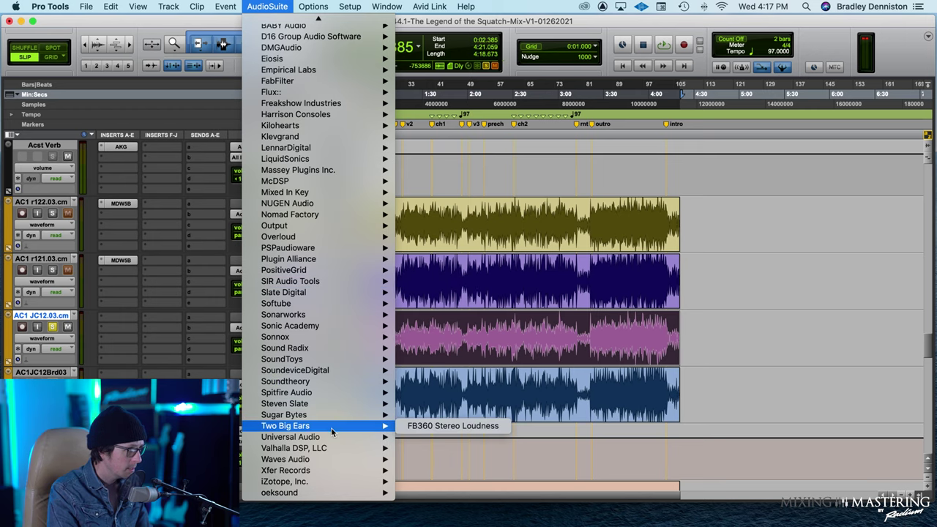
pyautogui.moveTo(334, 447)
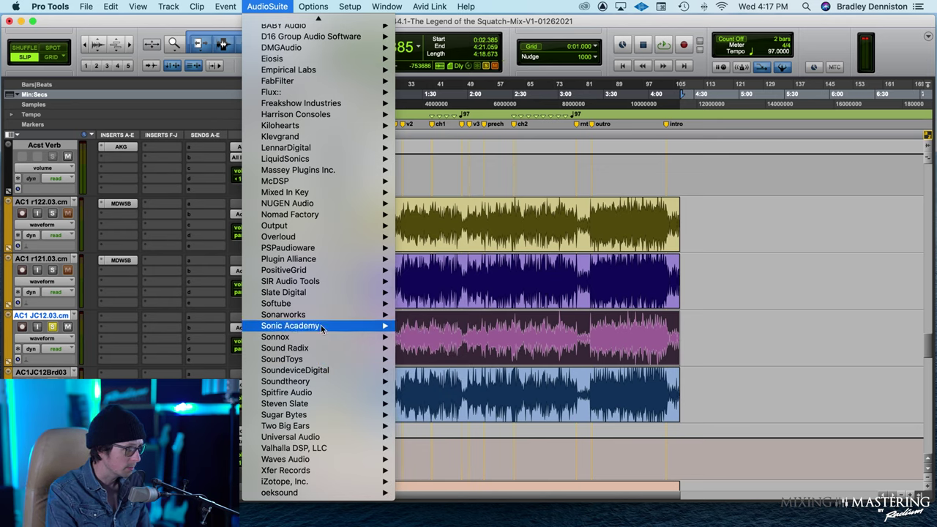
pyautogui.moveTo(325, 265)
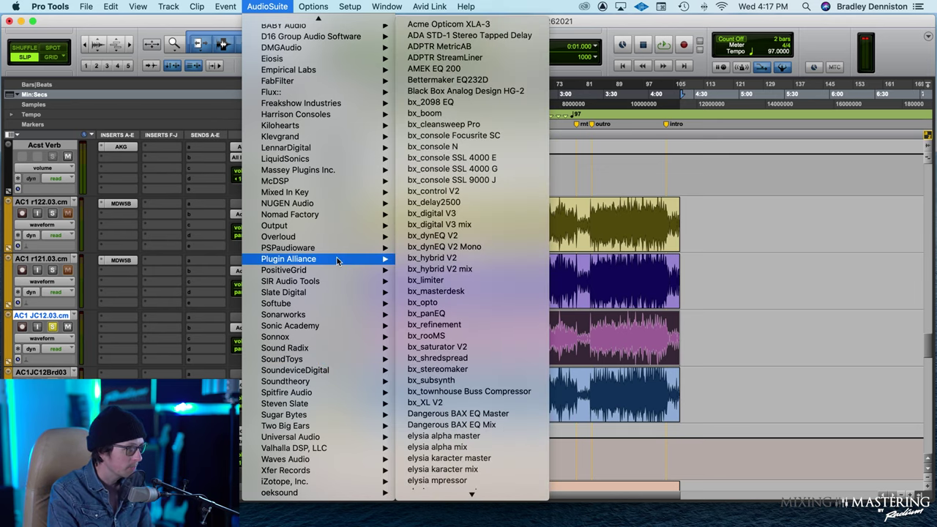
pyautogui.scroll(5, 325, 187)
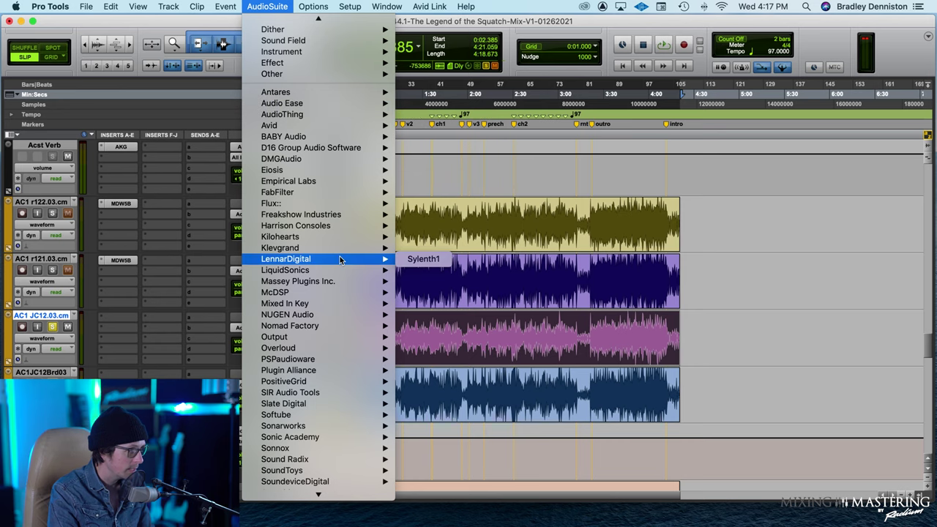
pyautogui.moveTo(331, 227)
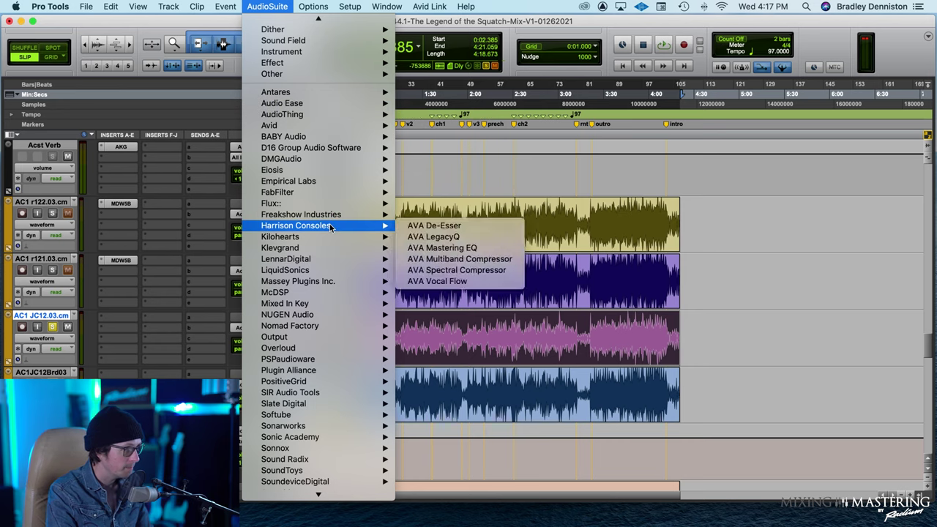
pyautogui.scroll(3, 335, 26)
pyautogui.moveTo(327, 111)
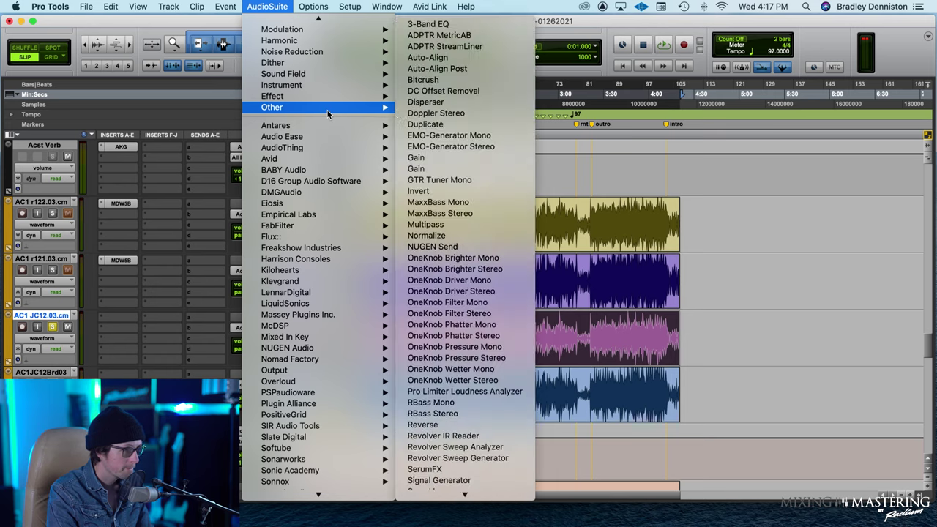
pyautogui.click(463, 71)
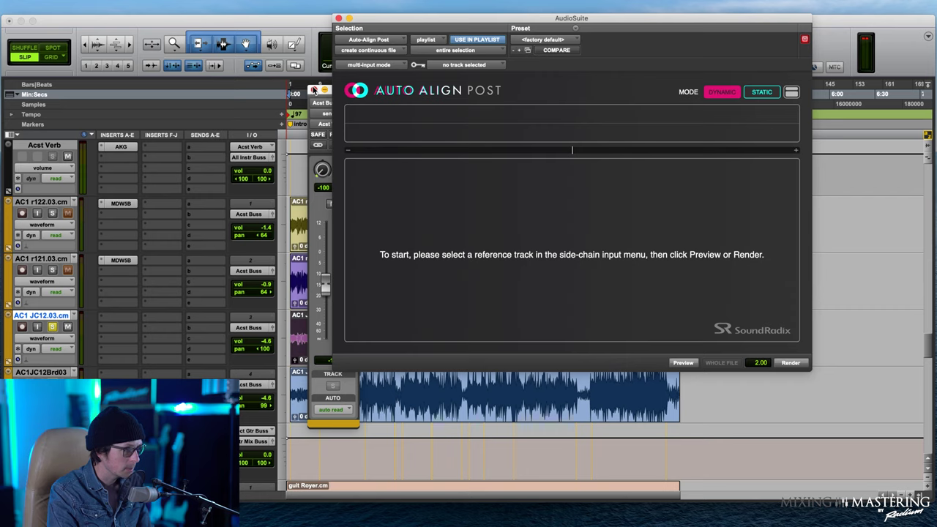
pyautogui.click(313, 89)
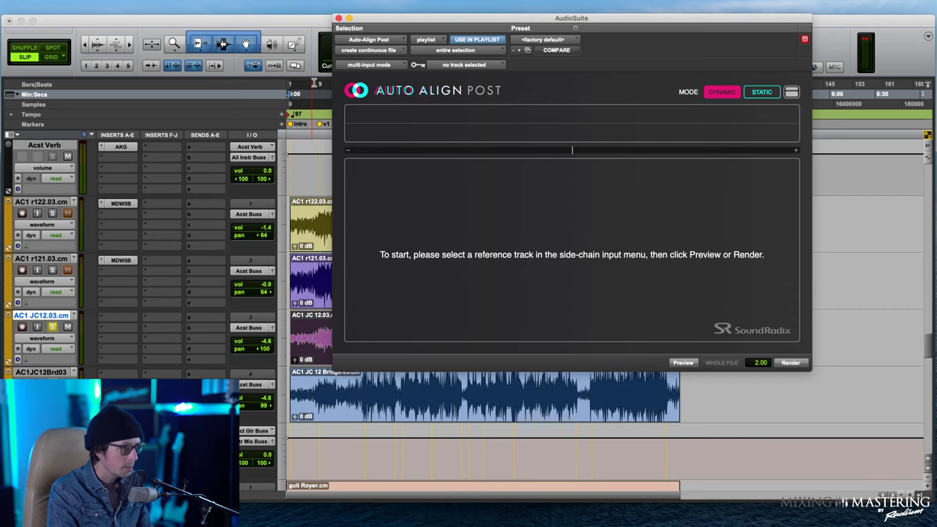
# Try Static mode in Auto-Align Post, return to Dynamic, and choose AC1 JC 12.03.cm as the side-chain reference track
pyautogui.moveTo(592, 20); pyautogui.dragTo(397, 36)
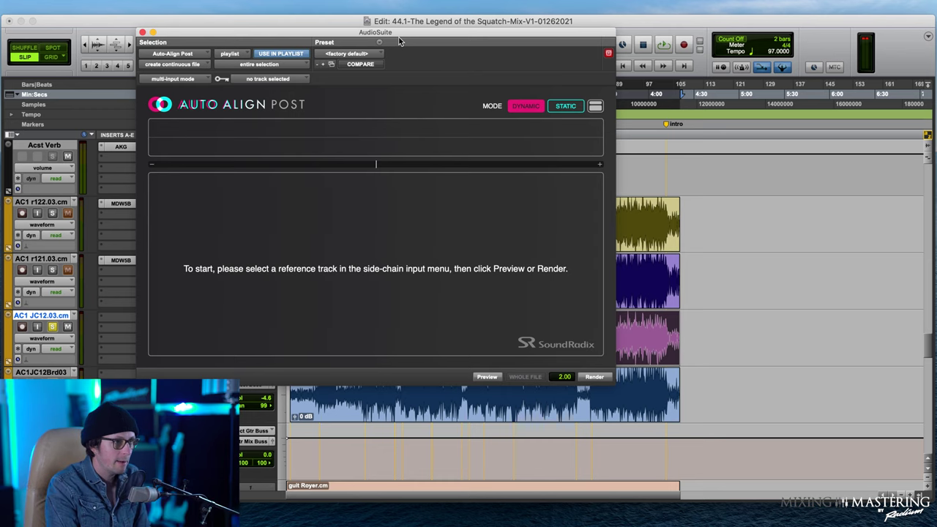
pyautogui.click(554, 107)
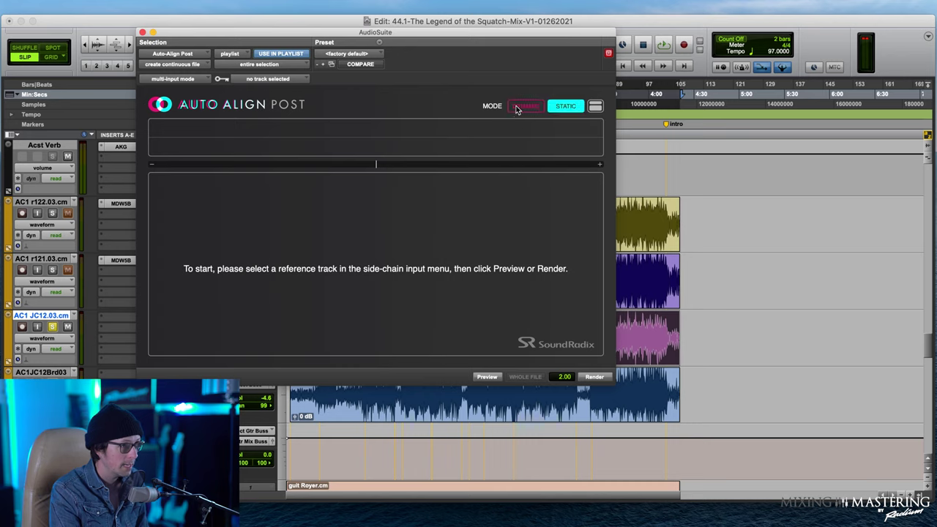
pyautogui.click(519, 107)
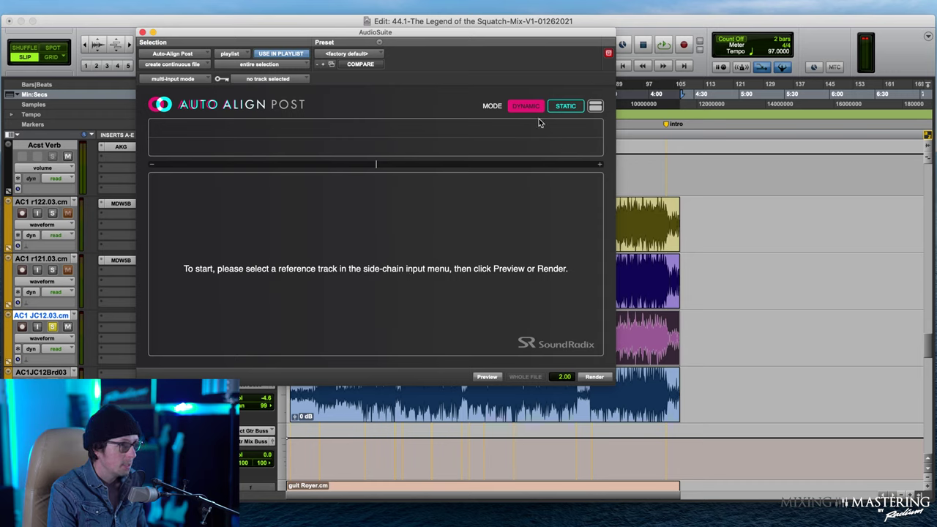
pyautogui.click(263, 79)
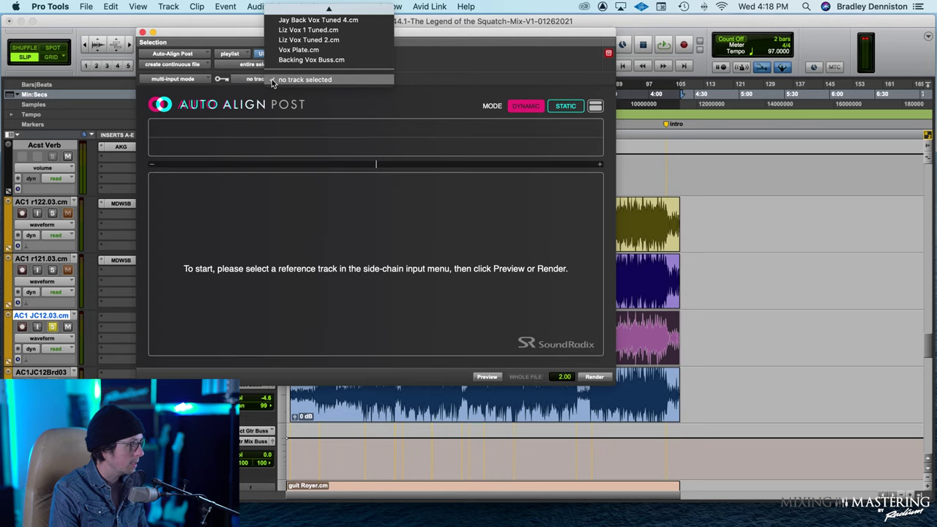
pyautogui.moveTo(311, 4)
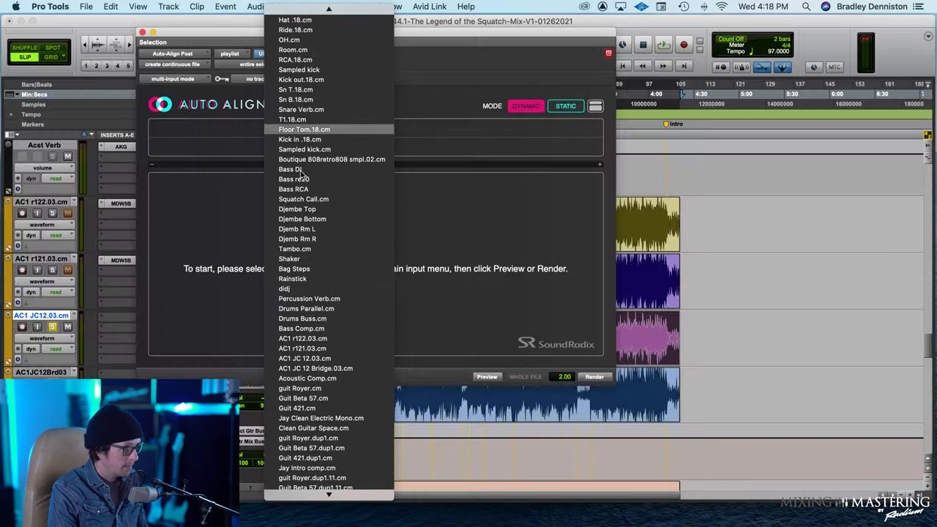
pyautogui.click(342, 359)
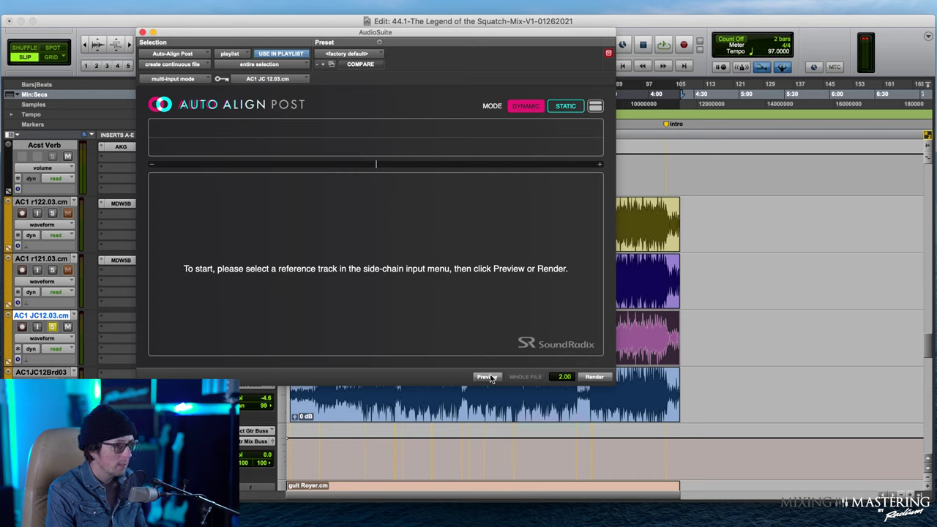
# Set the Auto-Align Post side-chain reference to AC1 JC 12 Bridge.03.cm
pyautogui.moveTo(399, 33); pyautogui.dragTo(645, 30)
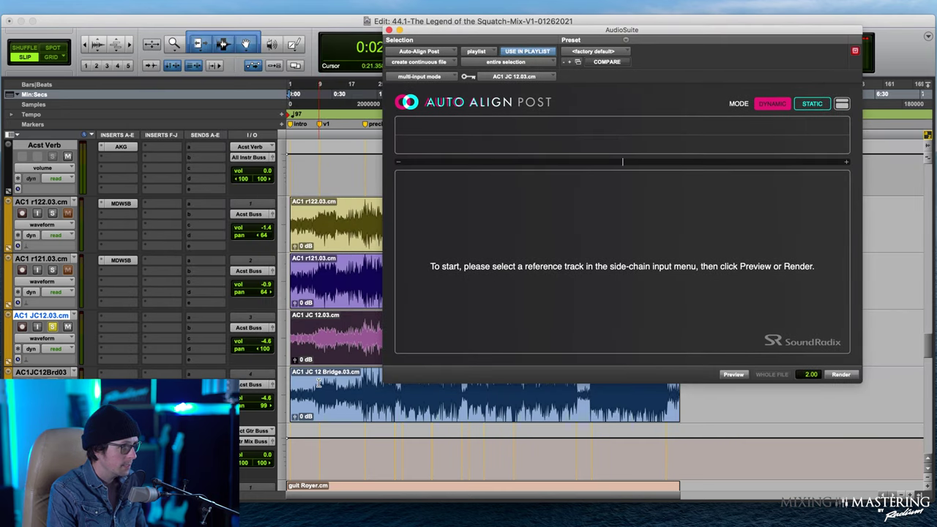
pyautogui.click(335, 335)
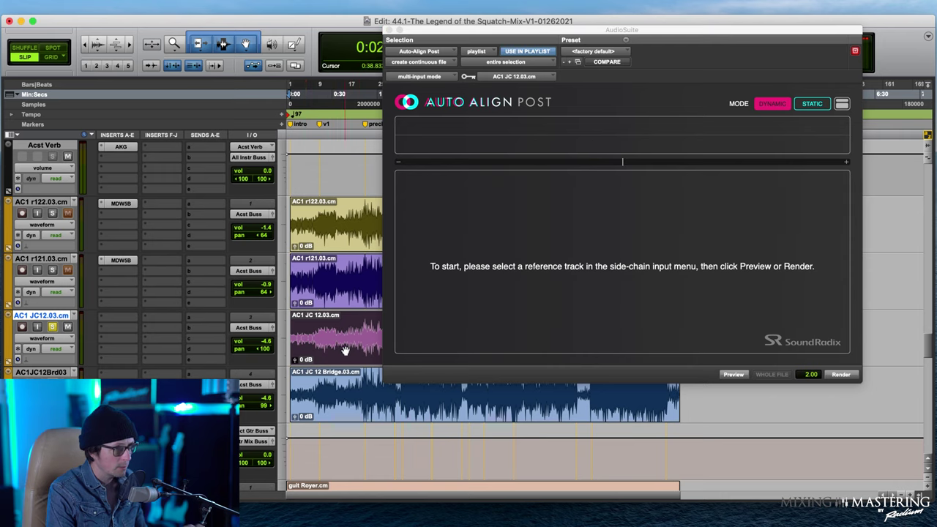
pyautogui.click(531, 79)
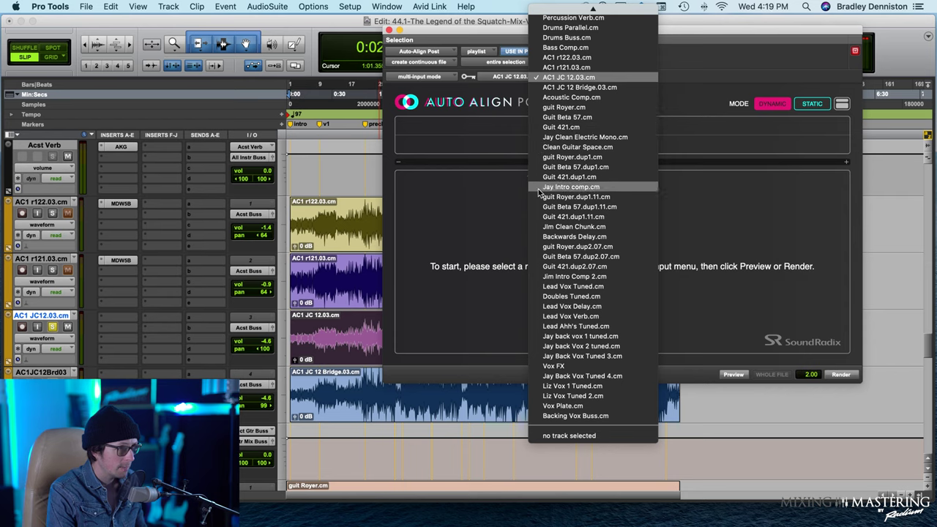
pyautogui.click(580, 87)
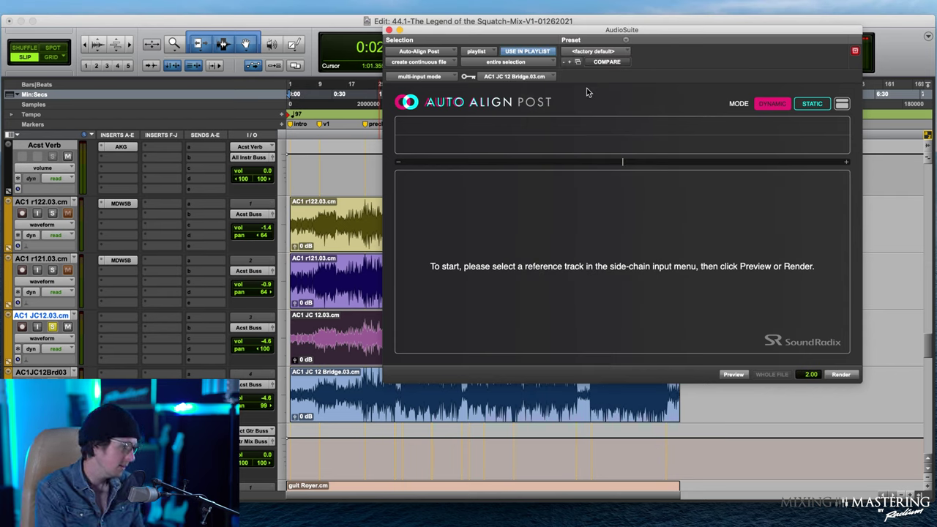
# Render Auto-Align Post on the whole AC1 JC 12.03 clip, aligning it to the Bridge mic track
pyautogui.click(322, 349)
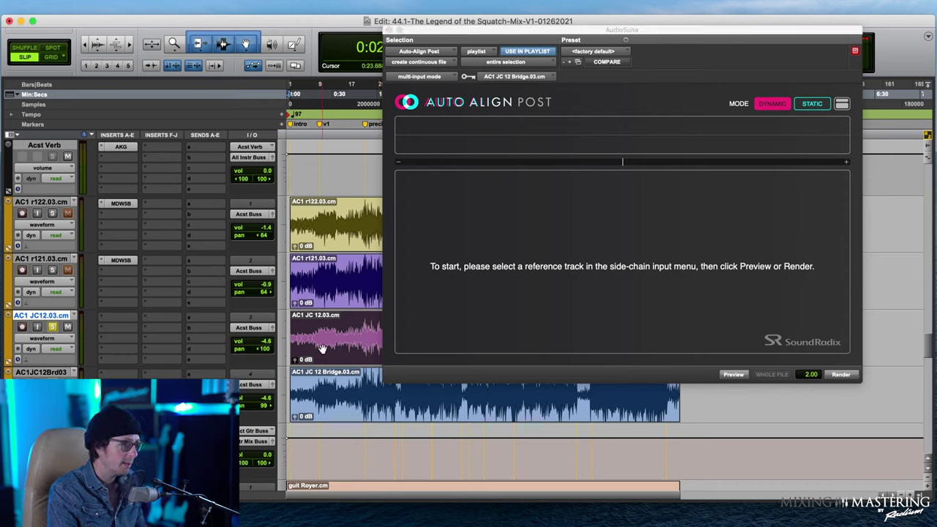
pyautogui.click(331, 402)
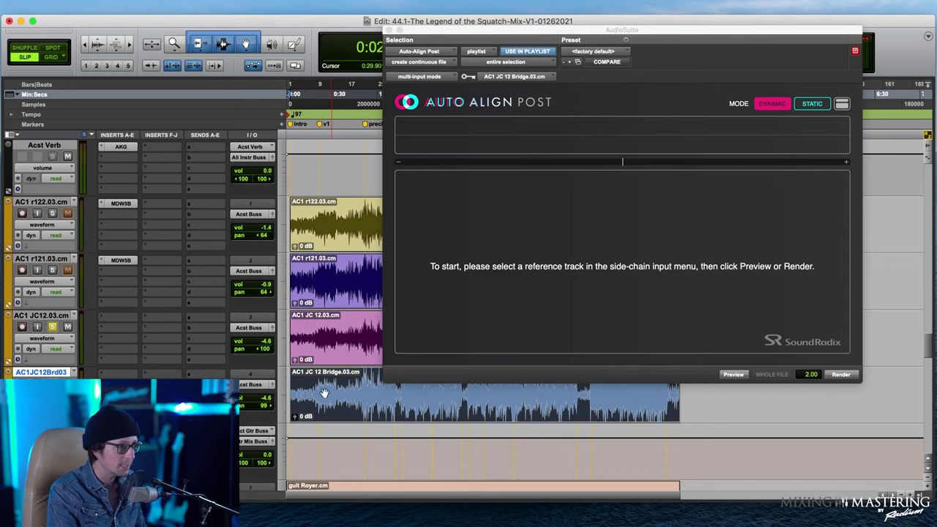
pyautogui.click(334, 347)
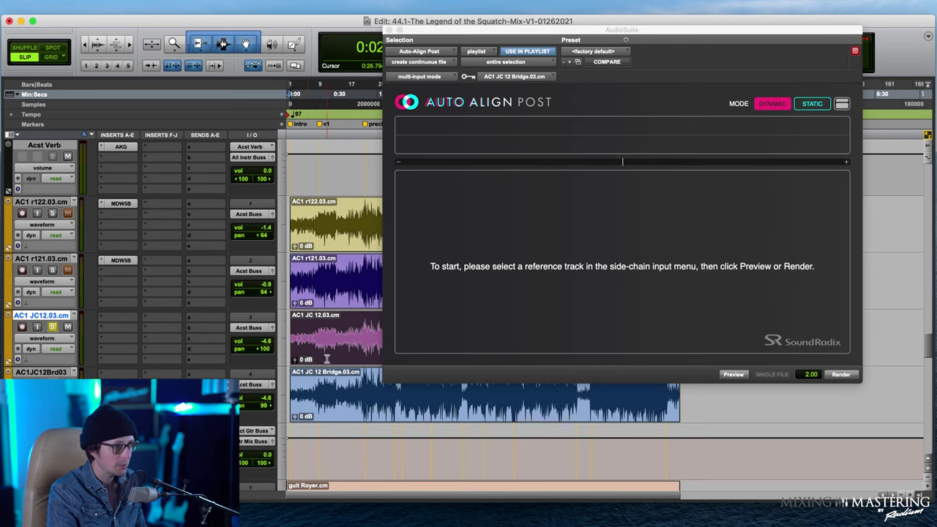
pyautogui.moveTo(667, 33); pyautogui.dragTo(426, 44)
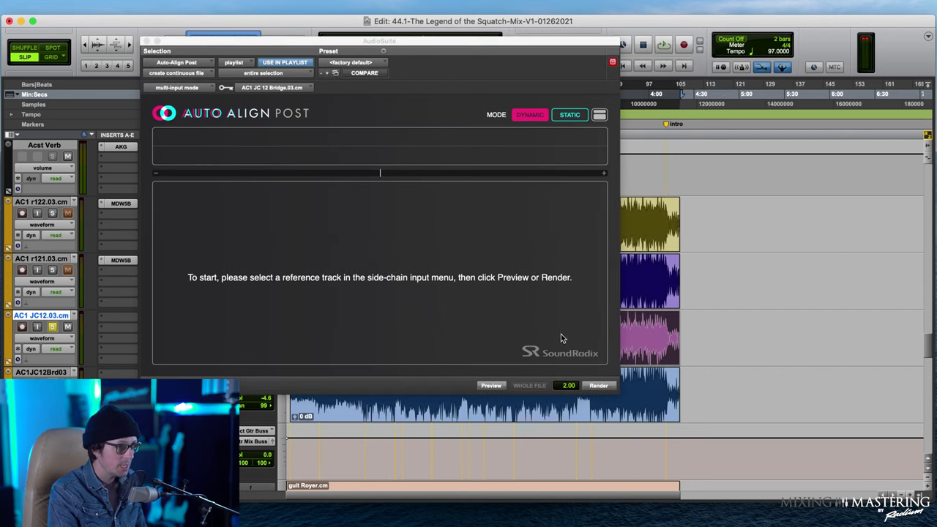
pyautogui.click(595, 386)
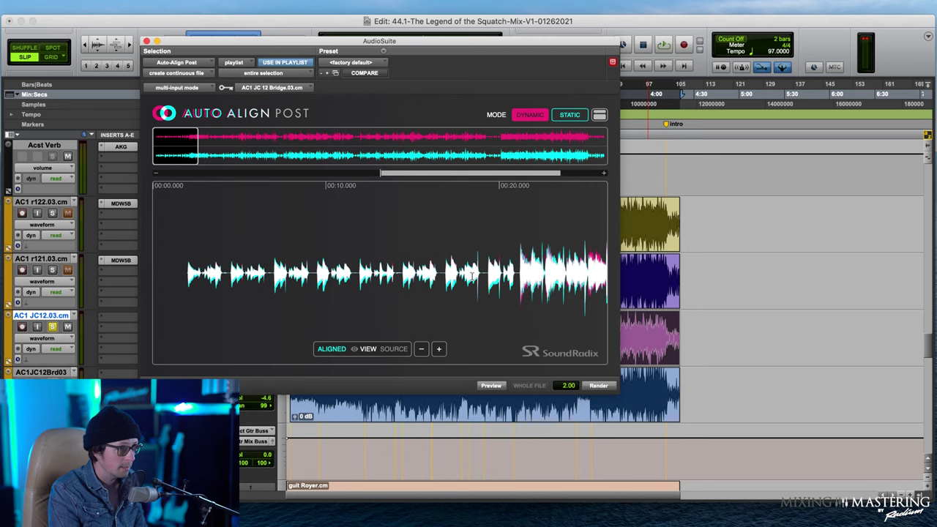
# Examine the aligned waveform overlay over the full song length and close the Auto-Align Post window
pyautogui.scroll(-4, 498, 277)
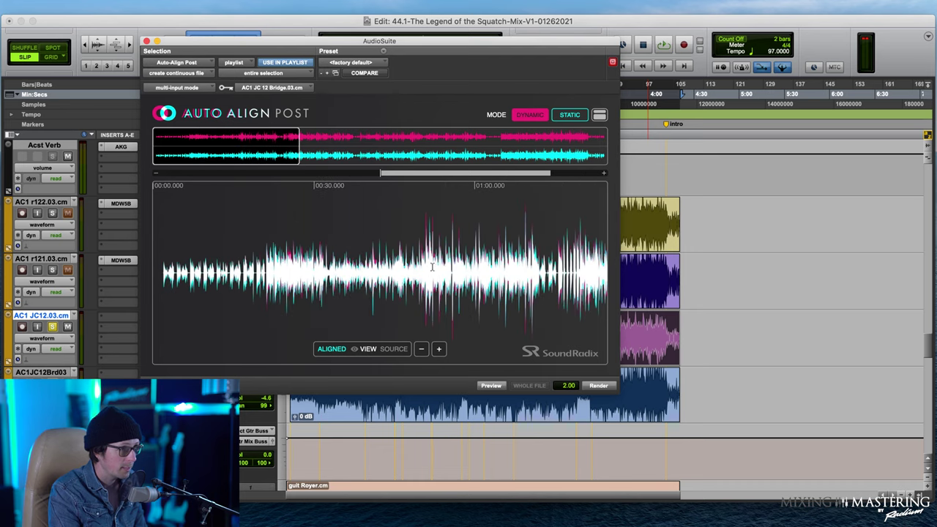
pyautogui.scroll(-6, 433, 268)
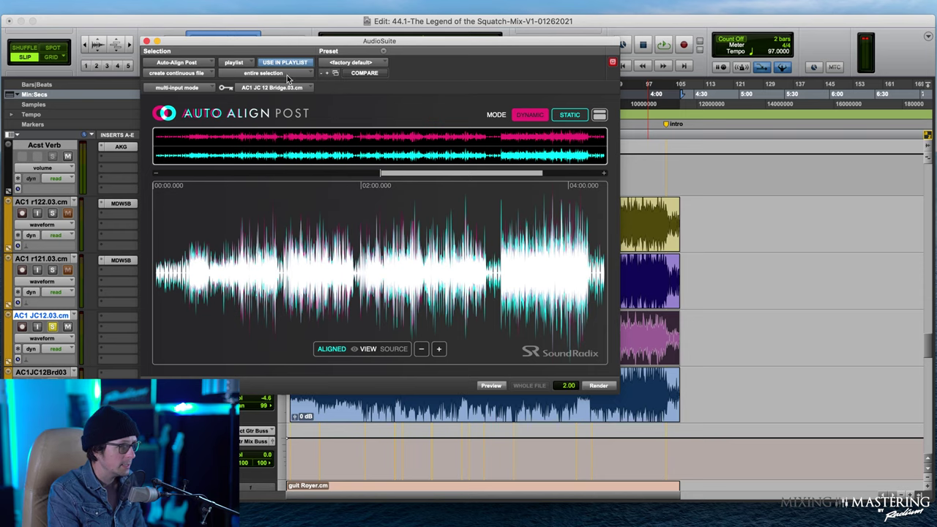
pyautogui.click(146, 42)
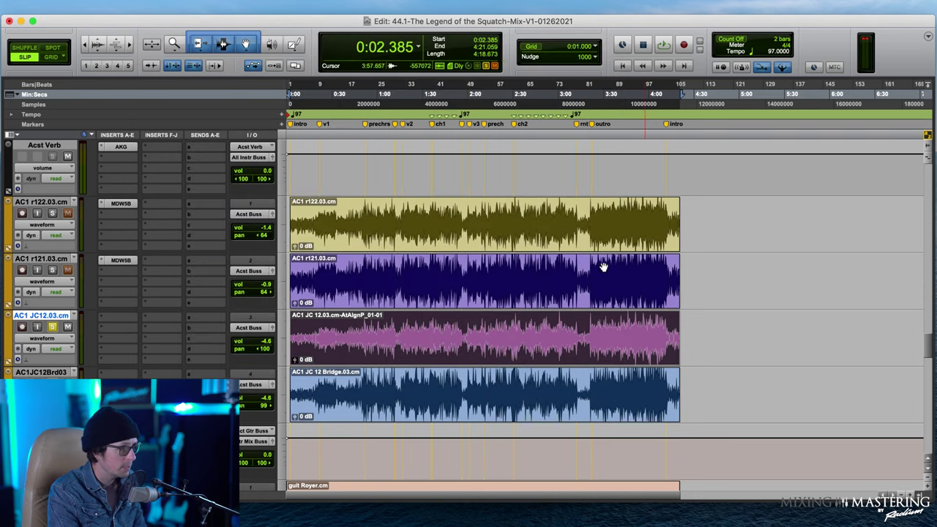
# Select the entire rendered, aligned clip on the AC1 JC12 track
pyautogui.click(361, 334)
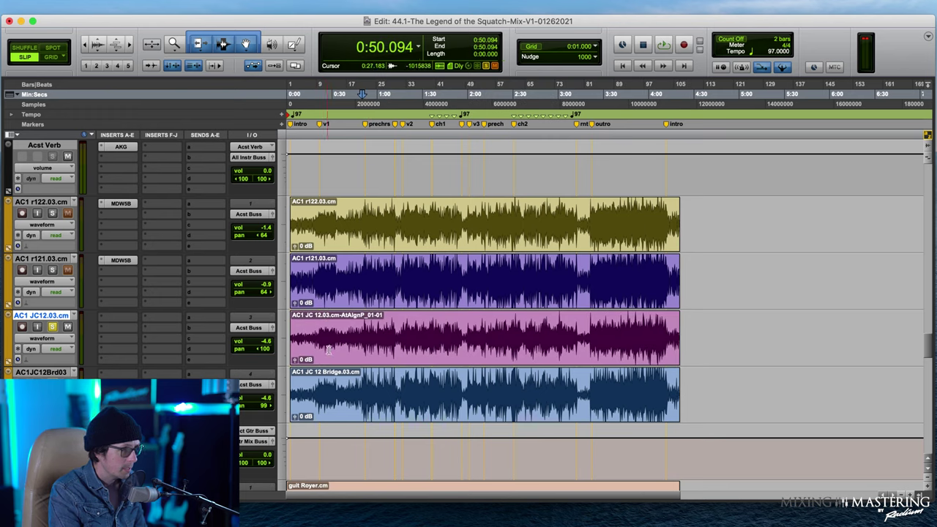
pyautogui.doubleClick(383, 396)
pyautogui.click(368, 349)
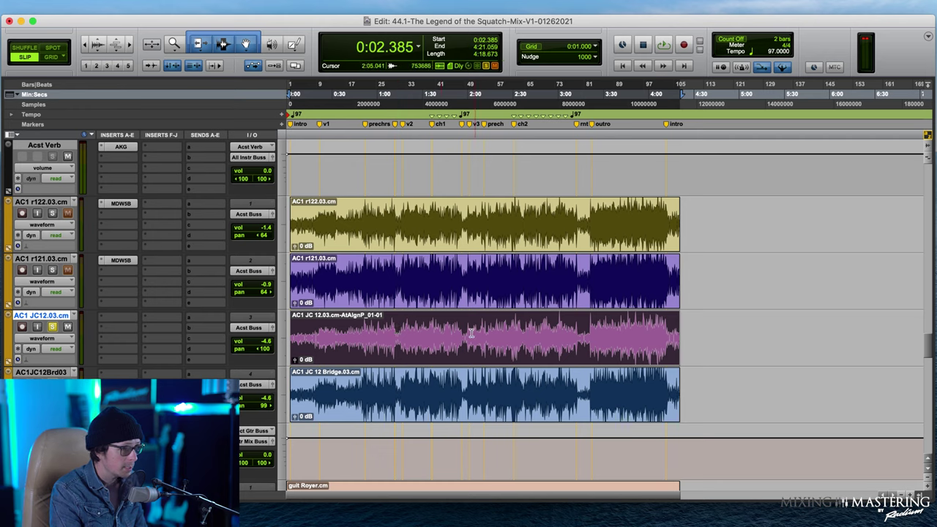
# Play the song from the start of verse 2 and raise the AC1 JC12 track's volume to -2.6 dB
pyautogui.click(404, 330)
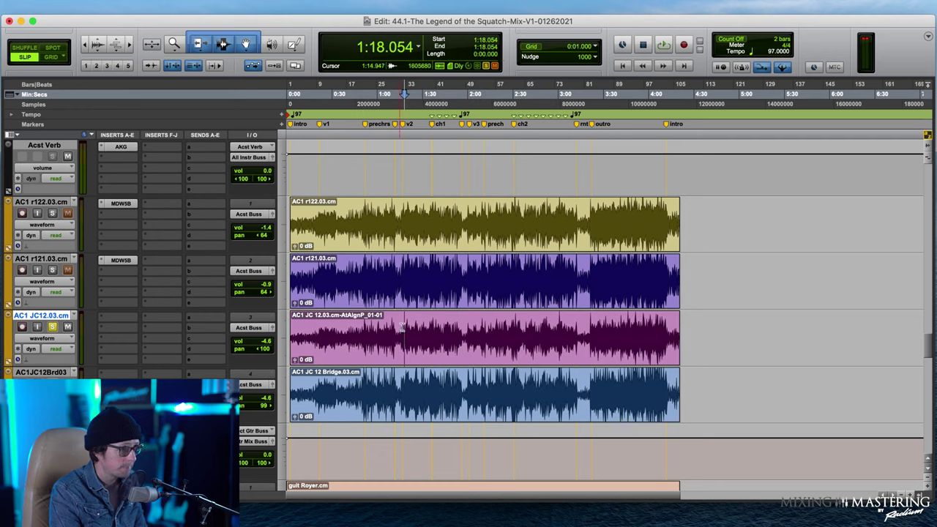
pyautogui.press('space')
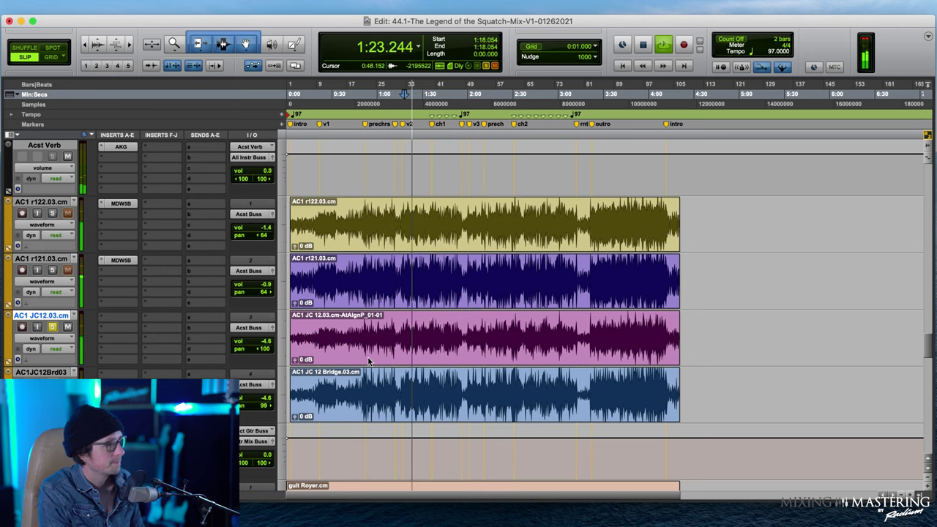
pyautogui.click(270, 343)
pyautogui.moveTo(270, 343); pyautogui.dragTo(270, 341)
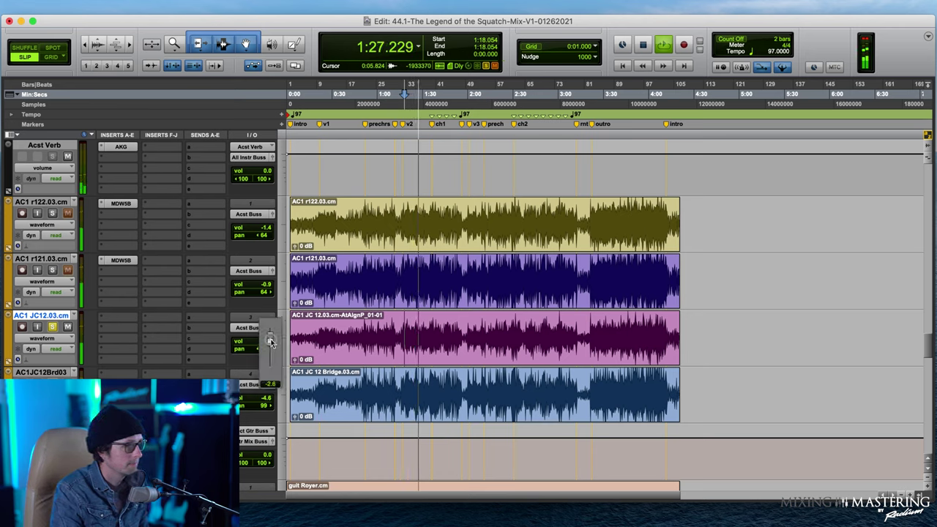
# Lower the JC12 Bridge track's volume to -6.6 dB while listening, and stop playback
pyautogui.click(265, 399)
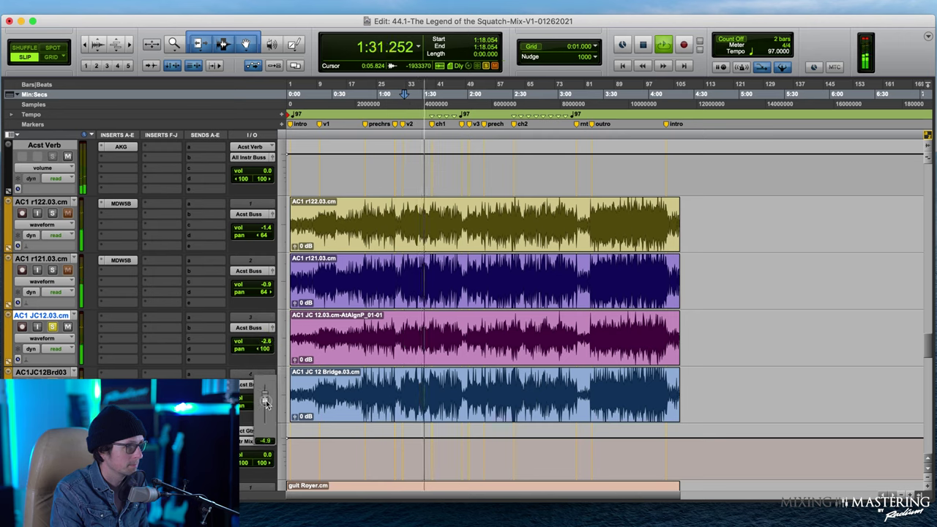
pyautogui.moveTo(265, 403); pyautogui.dragTo(265, 403)
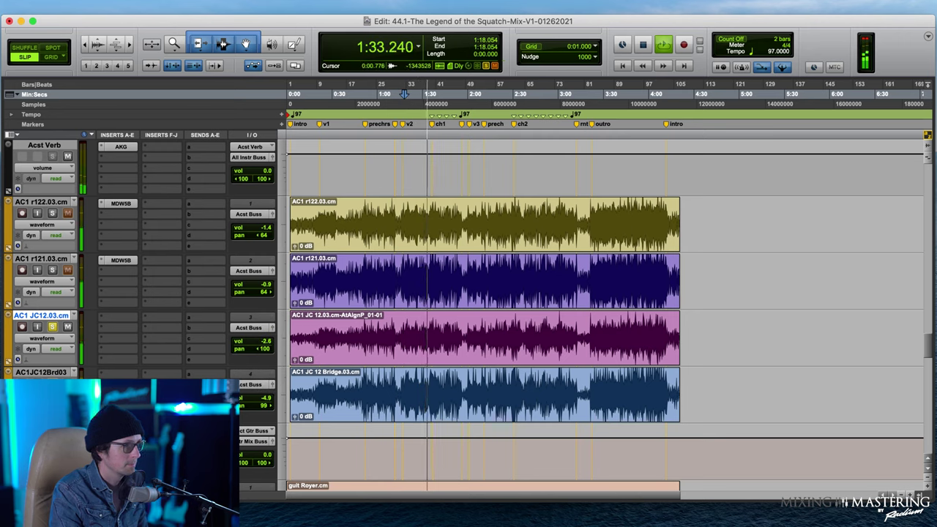
pyautogui.moveTo(265, 402); pyautogui.dragTo(264, 400)
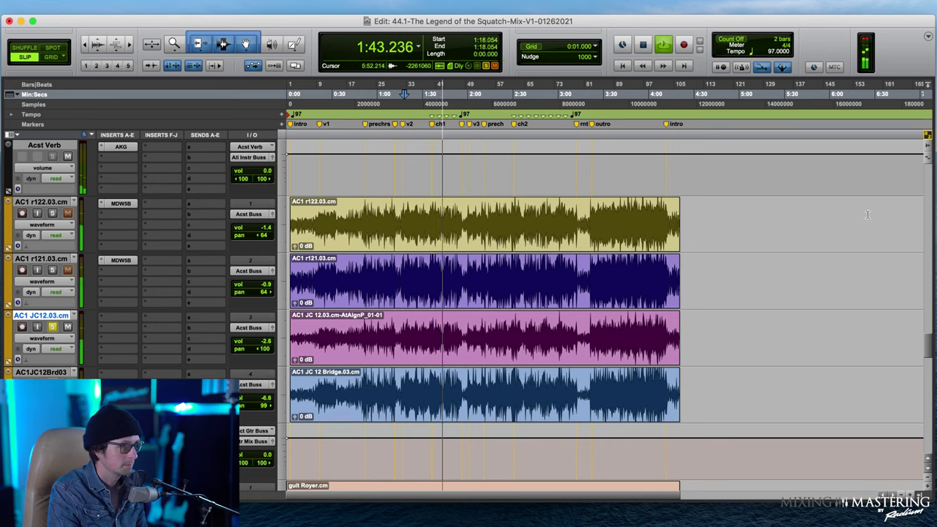
pyautogui.press('space')
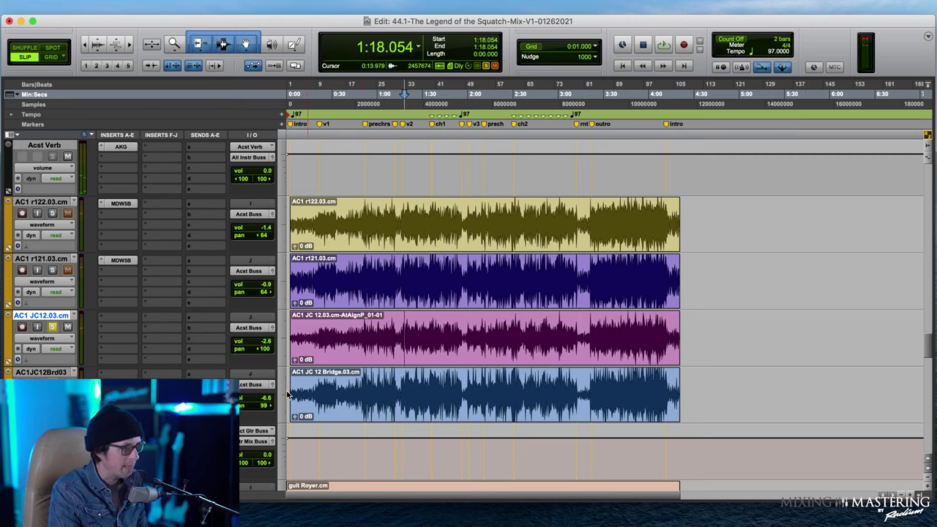
# Insert FabFilter Pro-Q 3 on the JC12 Bridge track, with the playback start placed at verse 2
pyautogui.click(408, 331)
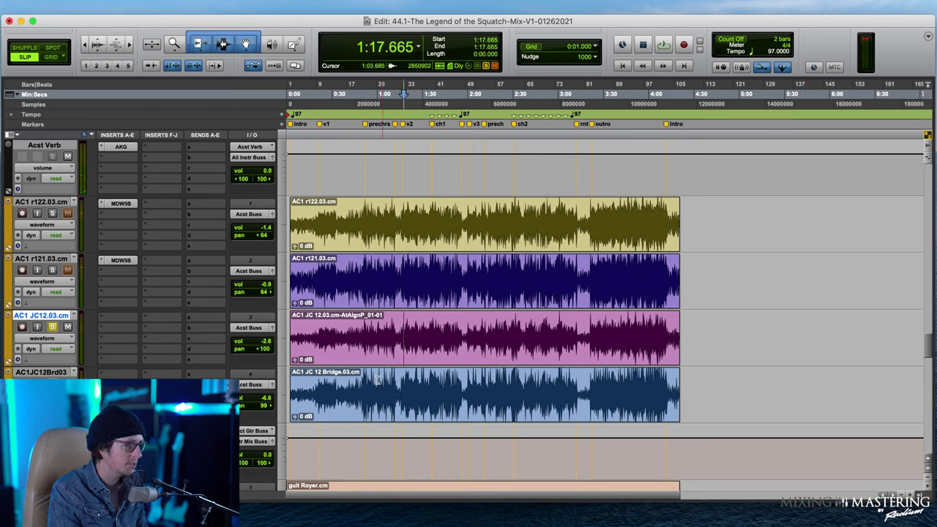
pyautogui.click(128, 367)
pyautogui.press('Escape')
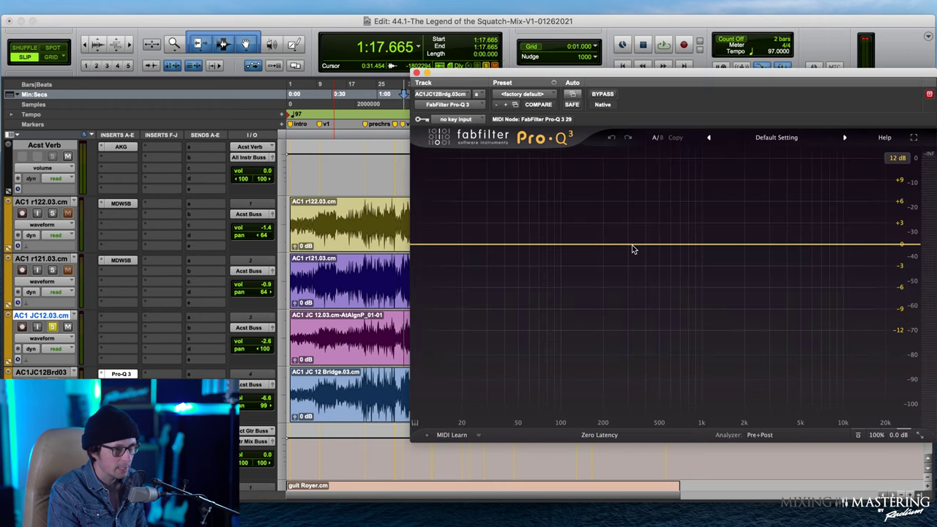
pyautogui.moveTo(600, 82); pyautogui.dragTo(337, 85)
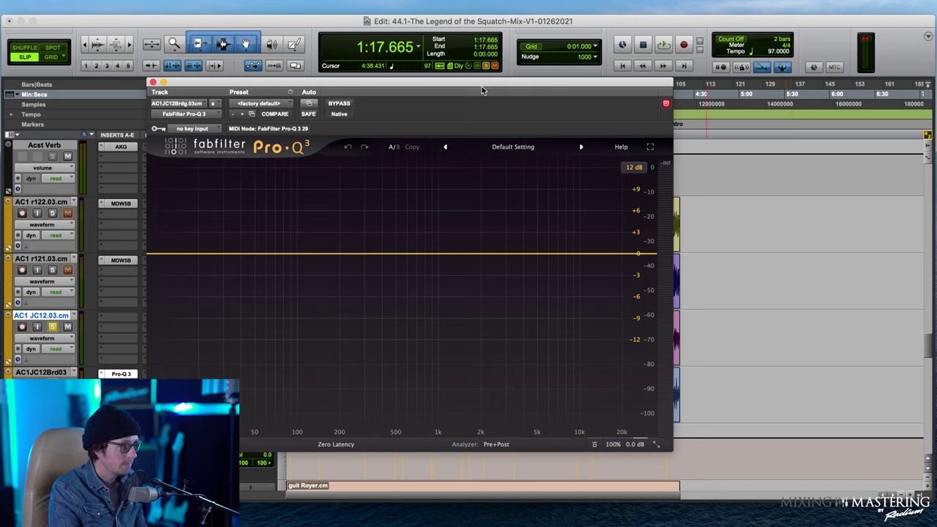
# During playback, add a 24 dB/oct low-cut band at about 153 Hz in the Bridge track's Pro-Q 3
pyautogui.press('space')
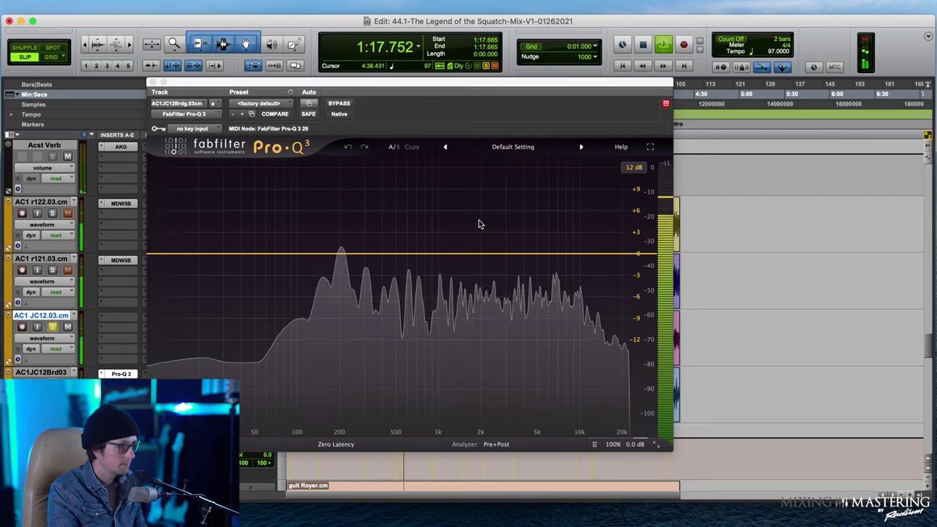
pyautogui.click(189, 254)
pyautogui.click(197, 235)
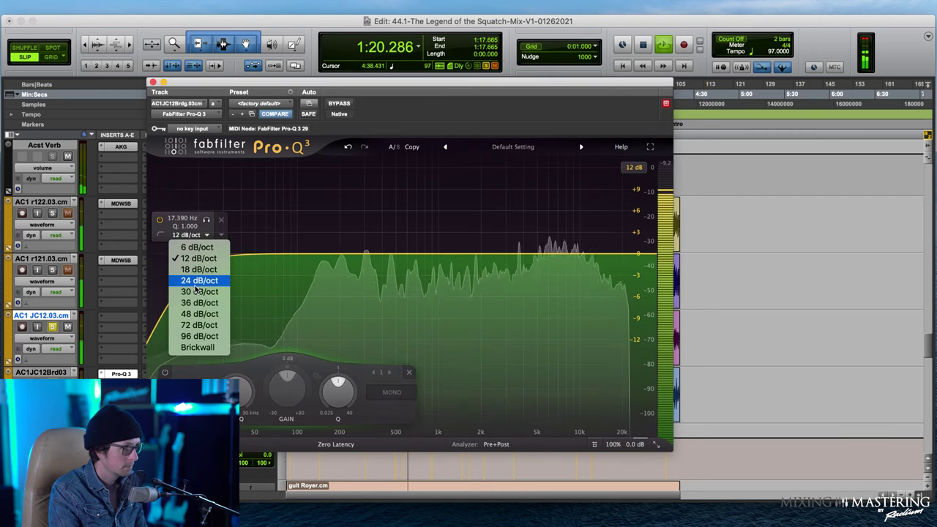
pyautogui.click(194, 262)
pyautogui.moveTo(190, 254); pyautogui.dragTo(323, 258)
# Copy the Bridge track's Pro-Q 3 to the AC1 JC12 track and move its low cut to about 102 Hz
pyautogui.moveTo(107, 375); pyautogui.dragTo(119, 319)
pyautogui.click(119, 318)
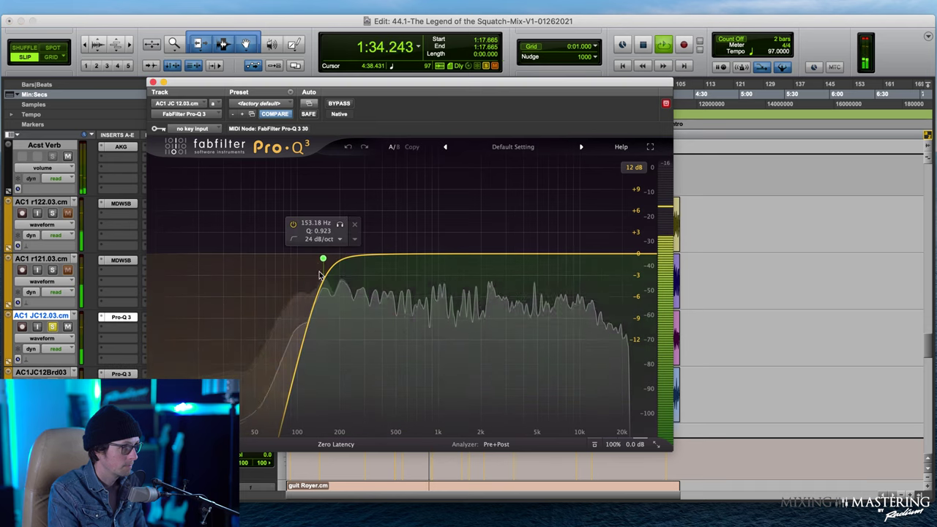
pyautogui.moveTo(323, 258); pyautogui.dragTo(299, 255)
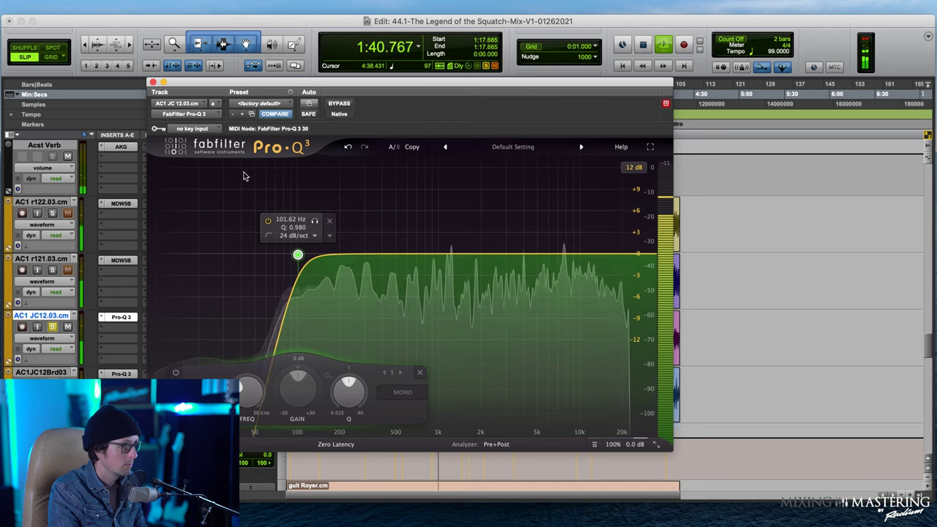
pyautogui.click(153, 81)
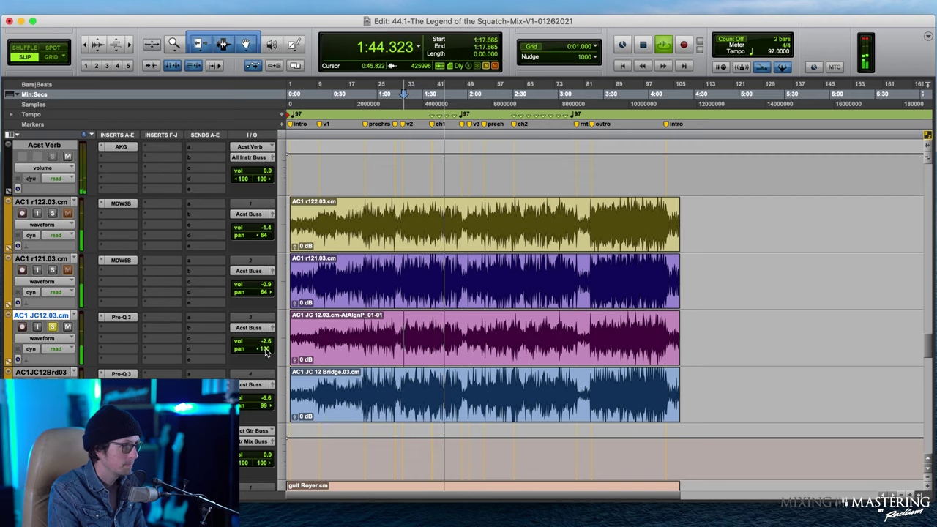
# Solo the AC1 r121 and r122 tracks alongside the JC12 mics, listen to the combined guitar, and stop playback
pyautogui.click(52, 270)
pyautogui.click(51, 213)
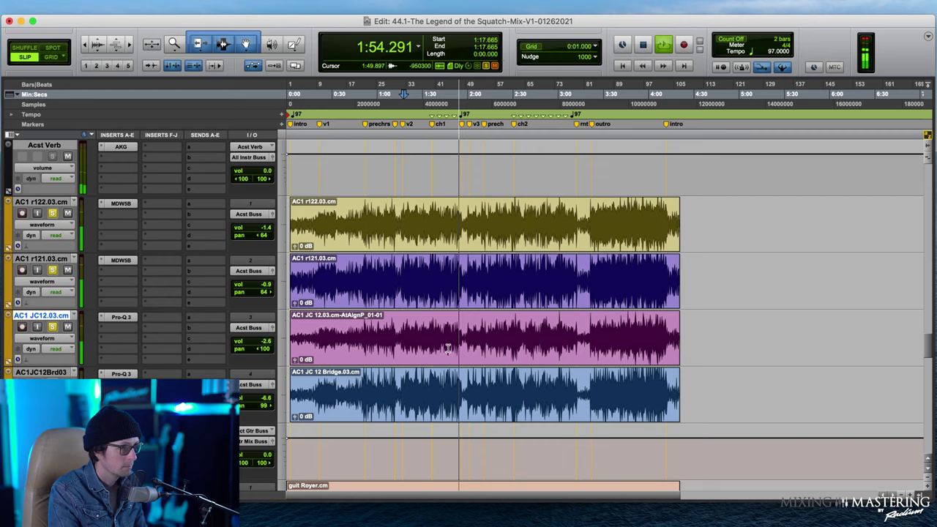
pyautogui.press('super+equal')
pyautogui.press('space')
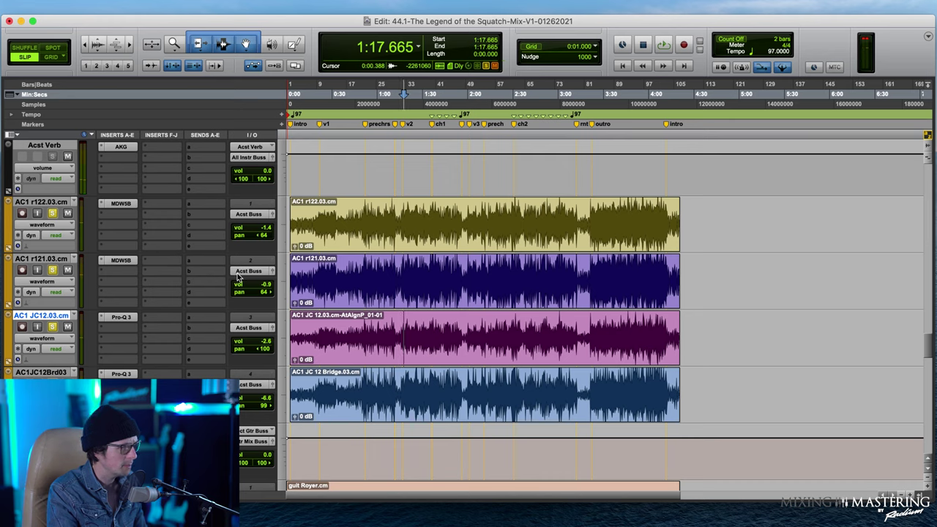
# Open the Auto-Align Post AudioSuite plug-in and keep its window clear of the acoustic guitar clips
pyautogui.click(384, 298)
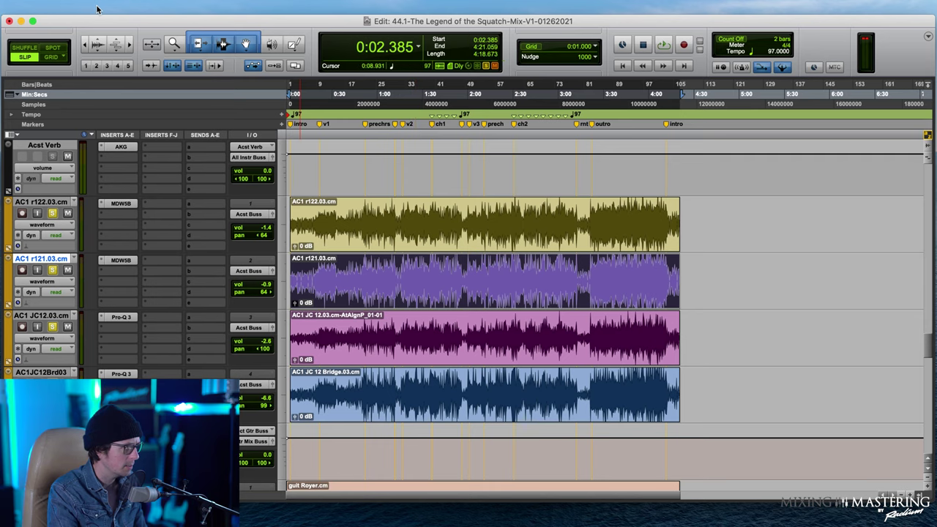
pyautogui.click(279, 6)
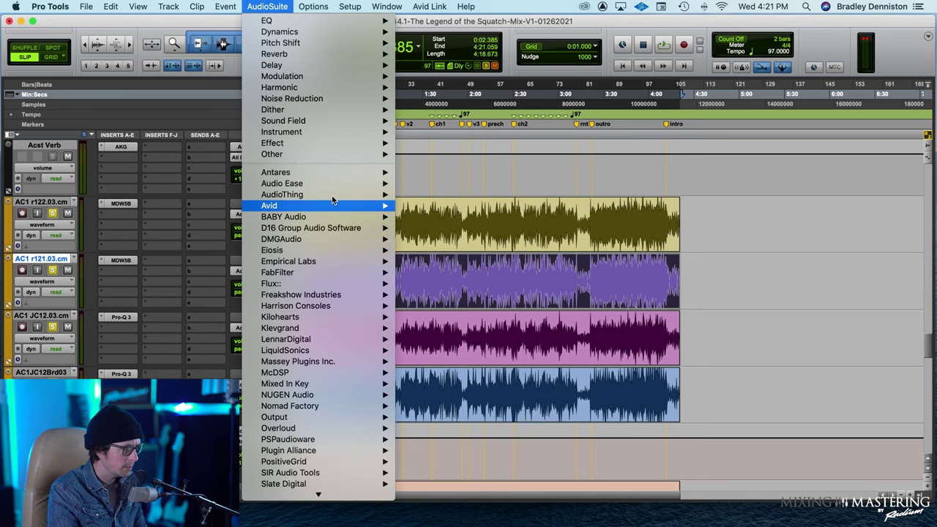
pyautogui.moveTo(337, 156)
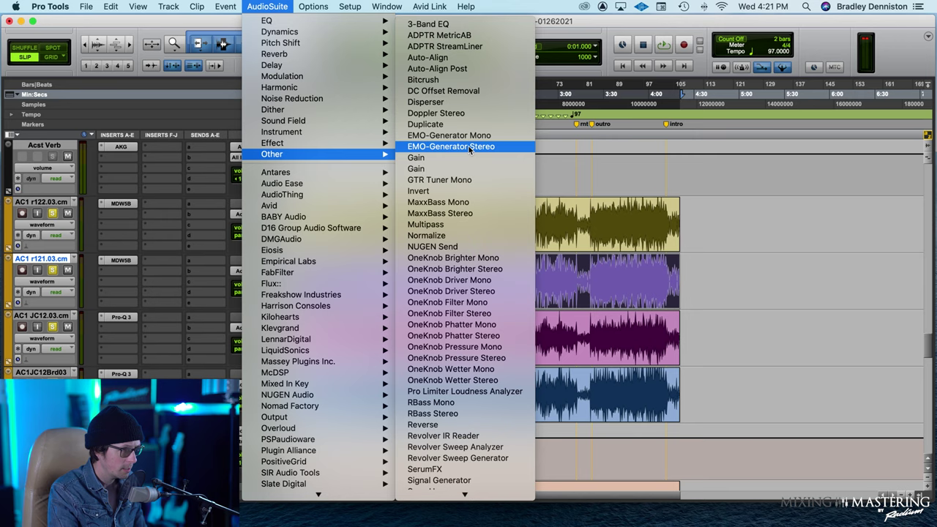
pyautogui.click(474, 70)
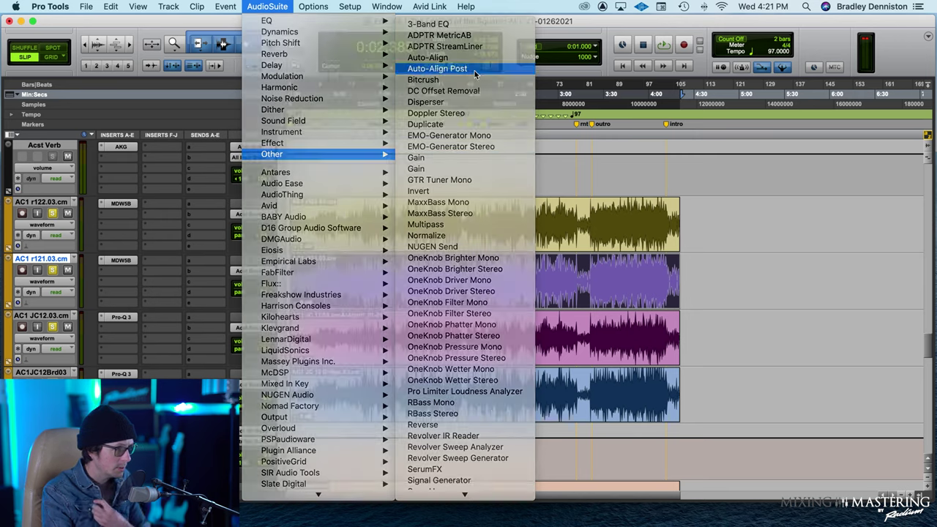
pyautogui.moveTo(425, 43); pyautogui.dragTo(644, 37)
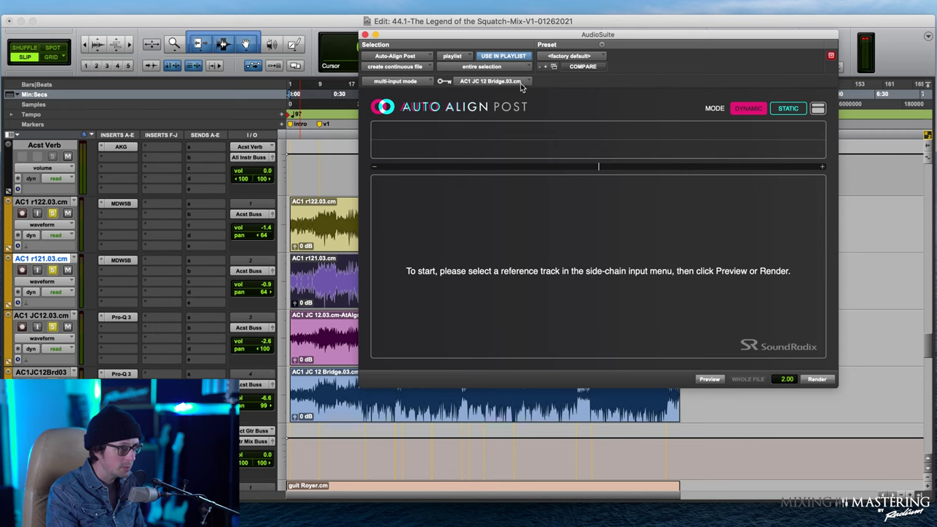
pyautogui.moveTo(490, 37); pyautogui.dragTo(645, 79)
# Select the entire AC1 JC 12 Bridge.03.cm clip as the audio to process
pyautogui.click(374, 301)
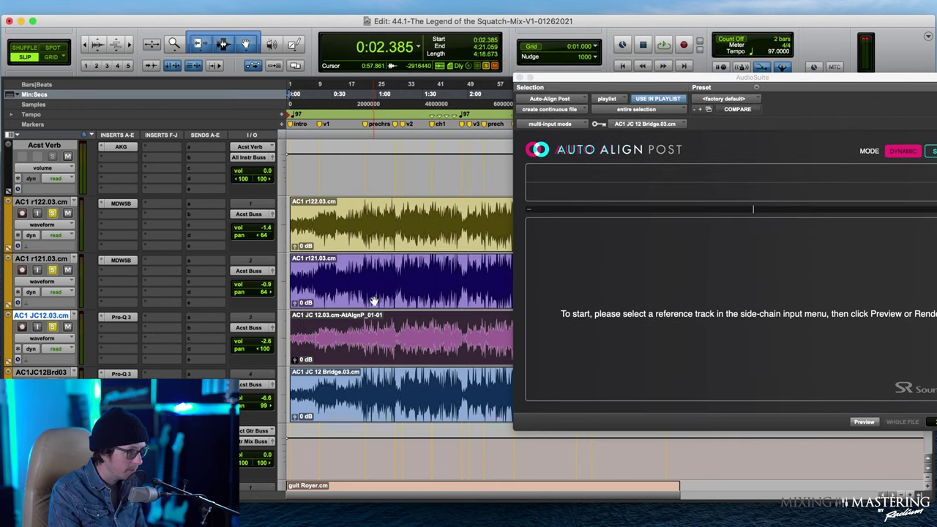
pyautogui.click(366, 420)
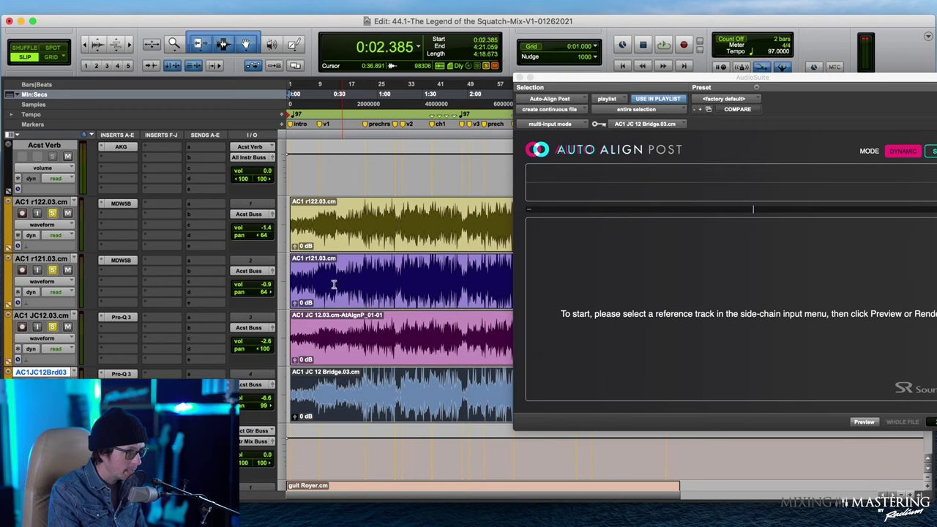
pyautogui.click(325, 291)
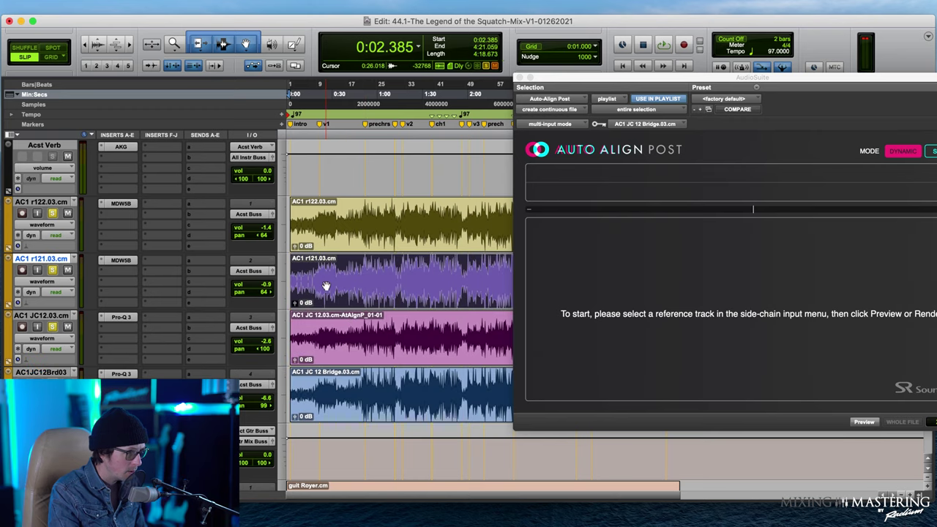
pyautogui.click(363, 399)
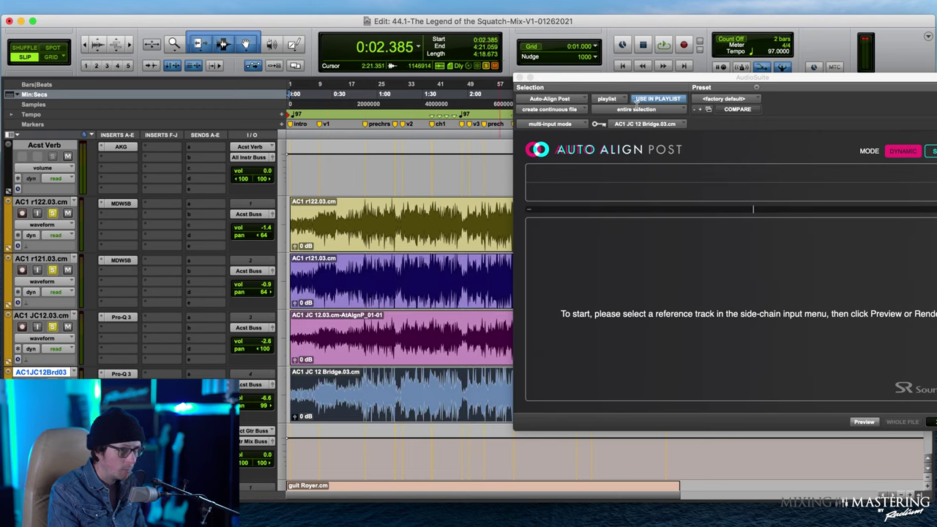
# Set the Auto-Align Post side-chain reference to AC1 r121.03.cm and render the alignment on the Bridge clip
pyautogui.moveTo(626, 80); pyautogui.dragTo(463, 76)
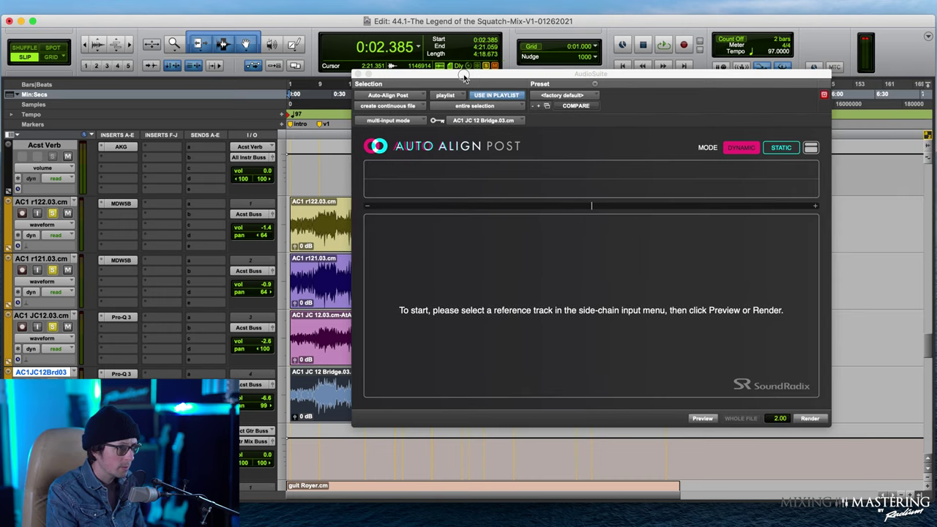
pyautogui.click(515, 121)
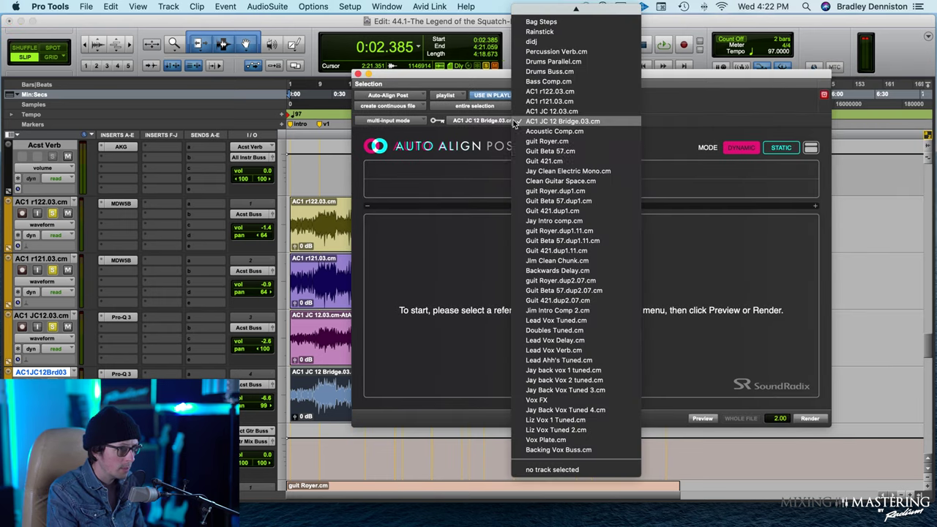
pyautogui.click(594, 101)
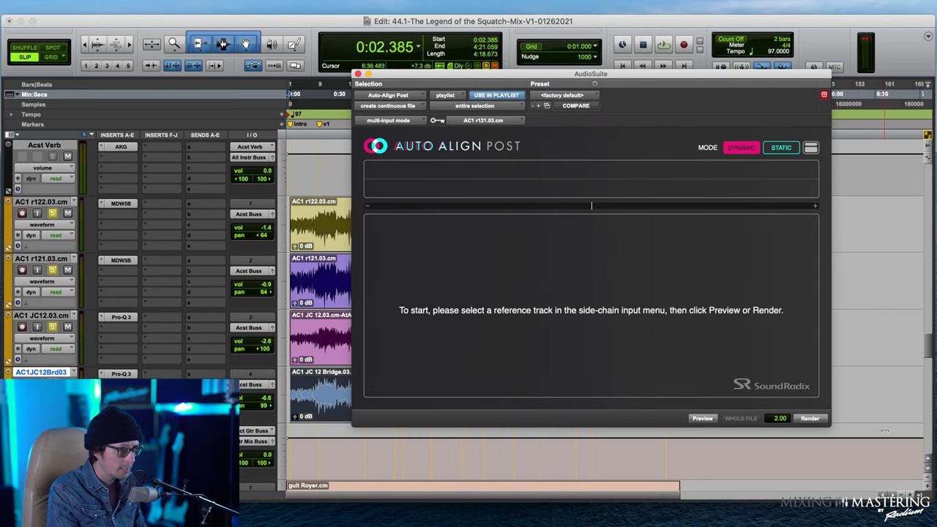
pyautogui.moveTo(605, 75); pyautogui.dragTo(573, 75)
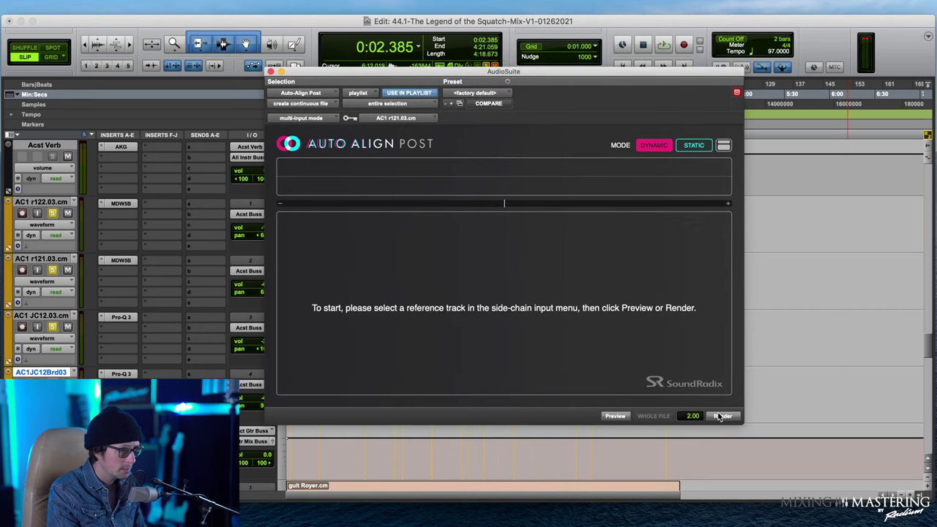
pyautogui.click(721, 416)
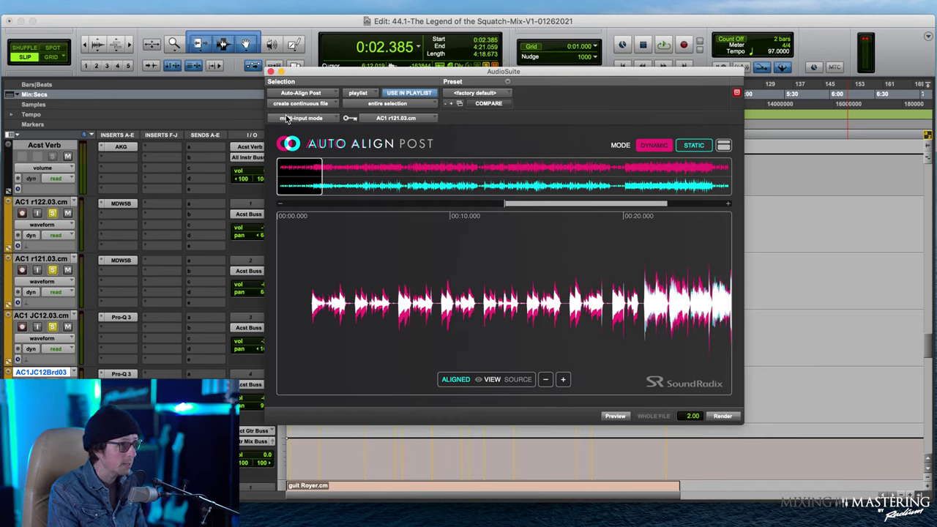
# Select the entire aligned AC1 JC 12.03.cm clip, keeping the Auto-Align Post window clear of the tracks
pyautogui.moveTo(349, 73); pyautogui.dragTo(597, 148)
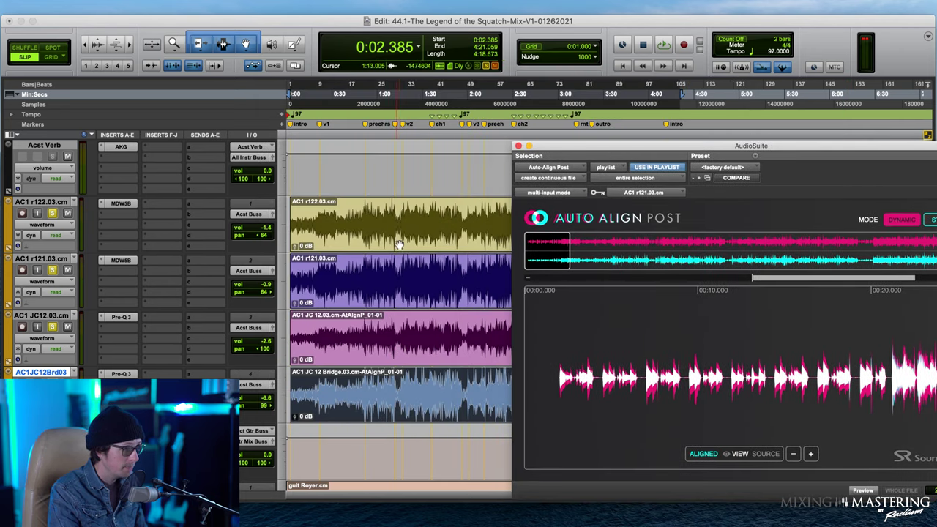
pyautogui.click(389, 356)
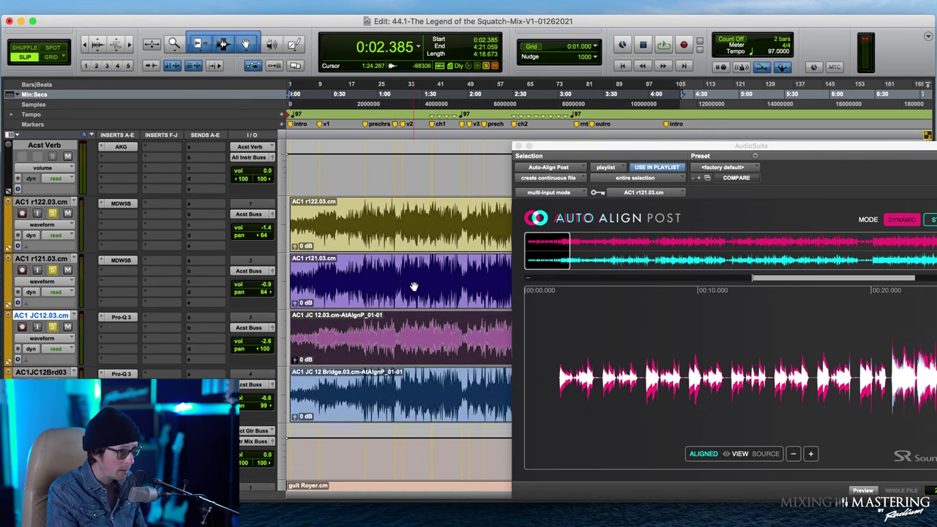
pyautogui.moveTo(615, 145); pyautogui.dragTo(299, 107)
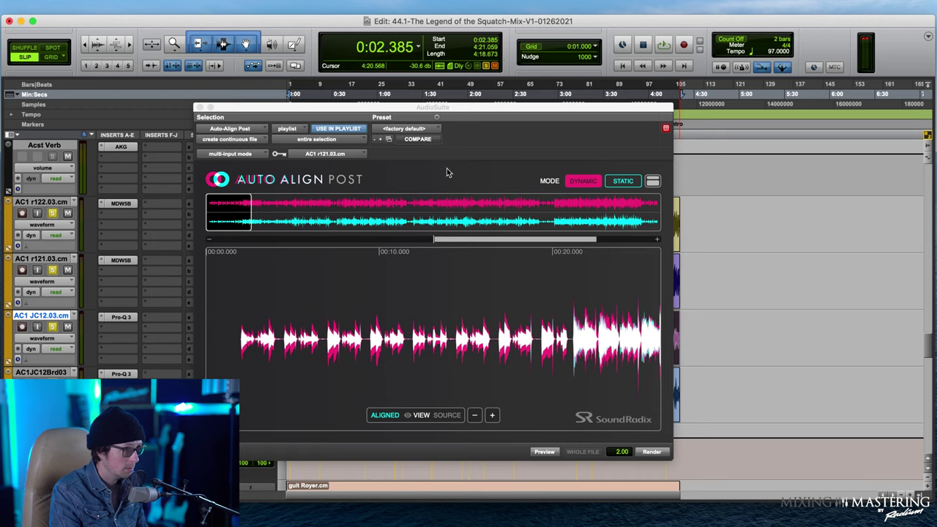
pyautogui.moveTo(286, 111); pyautogui.dragTo(607, 147)
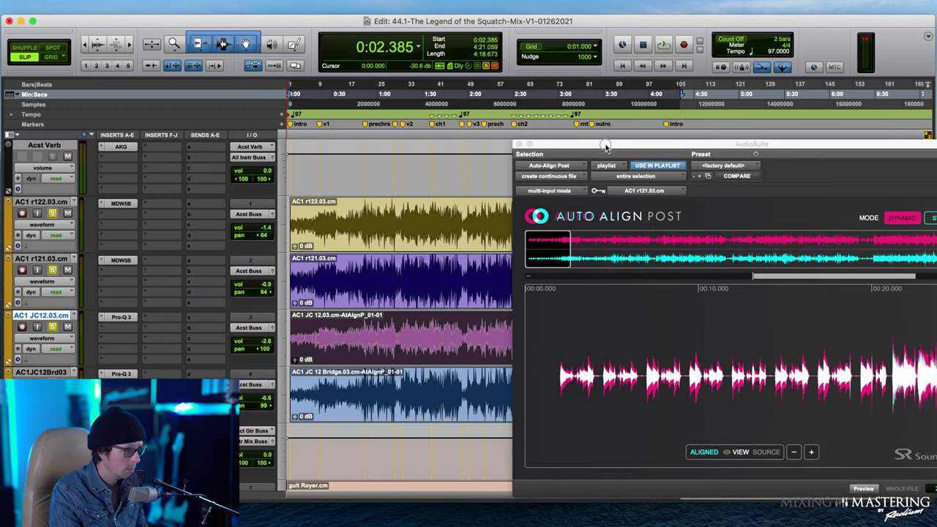
# Render the Auto-Align Post alignment on the selected AC1 JC 12 clip and close the plug-in
pyautogui.moveTo(605, 146); pyautogui.dragTo(340, 95)
pyautogui.click(705, 438)
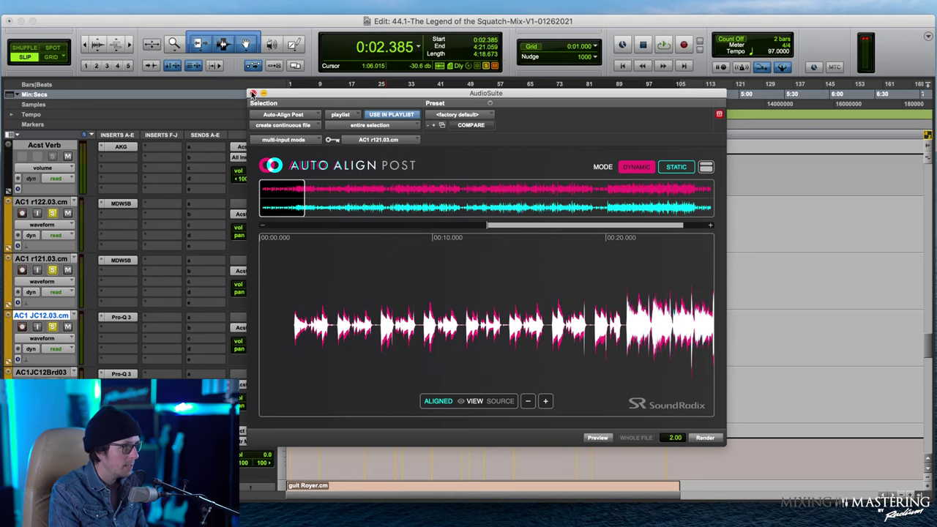
pyautogui.click(253, 94)
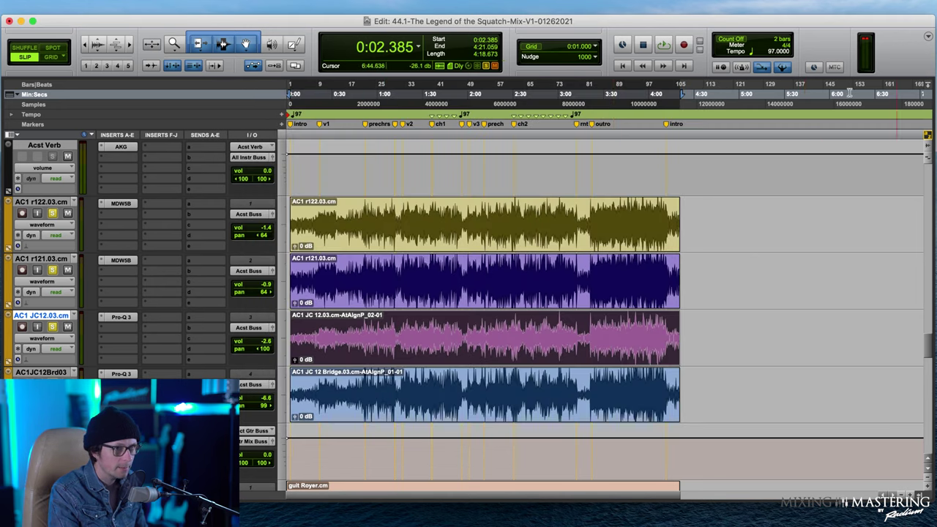
# Audition the soloed, aligned acoustic guitars from the pre-chorus at about 0:50 and around the first chorus at about 1:35
pyautogui.click(338, 215)
pyautogui.press('space')
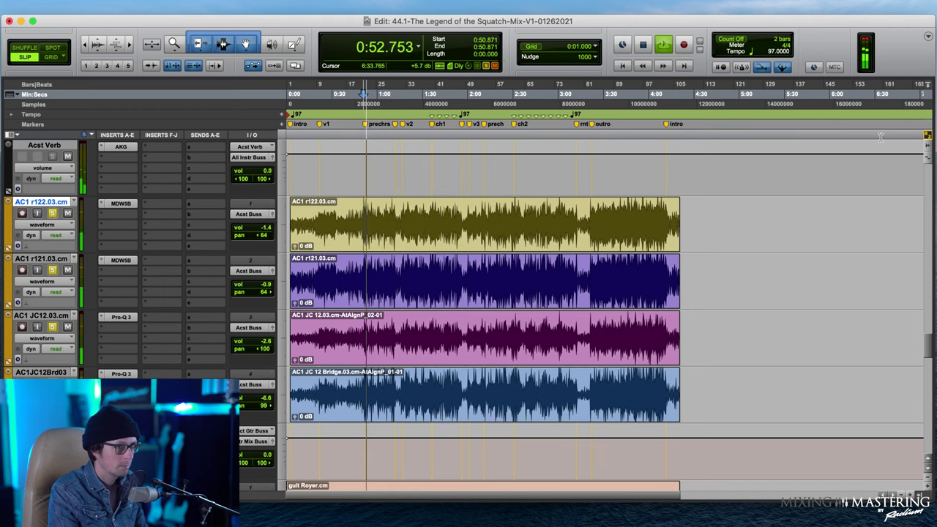
pyautogui.press('space')
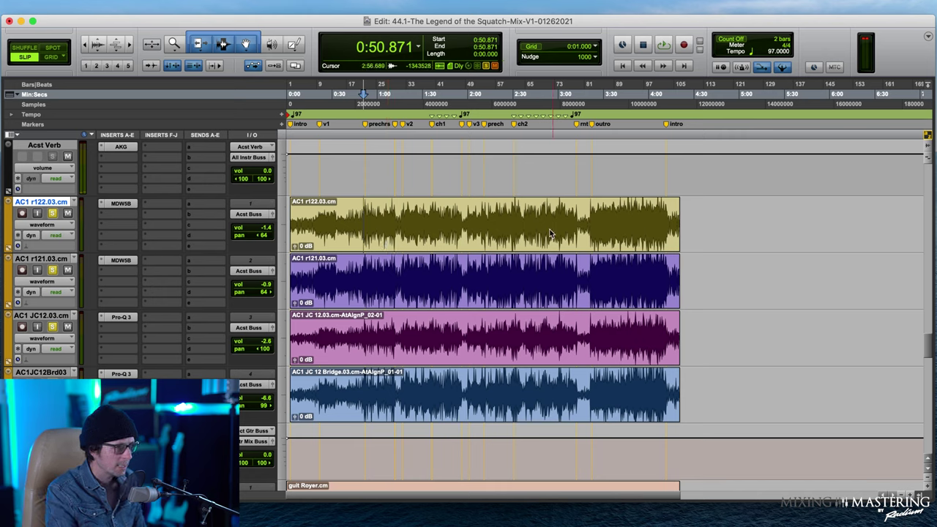
pyautogui.click(431, 220)
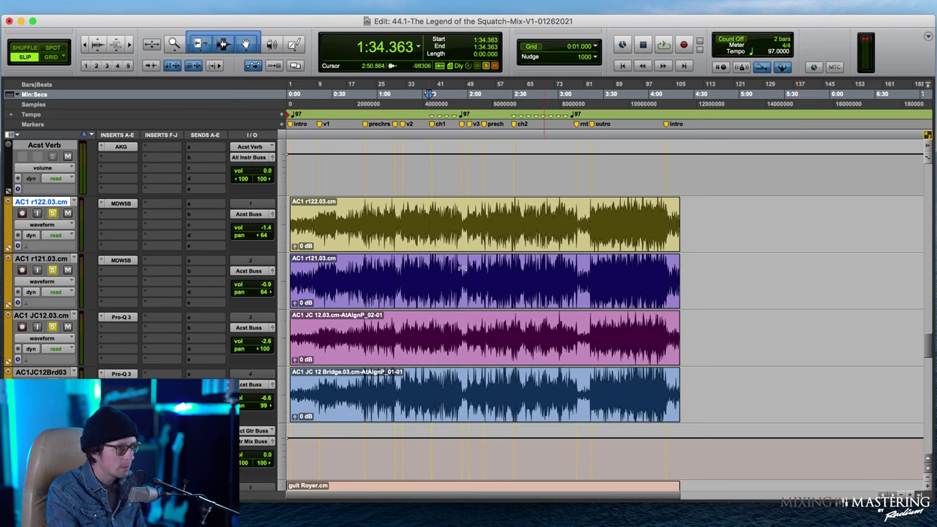
pyautogui.click(418, 228)
pyautogui.click(421, 224)
pyautogui.press('space')
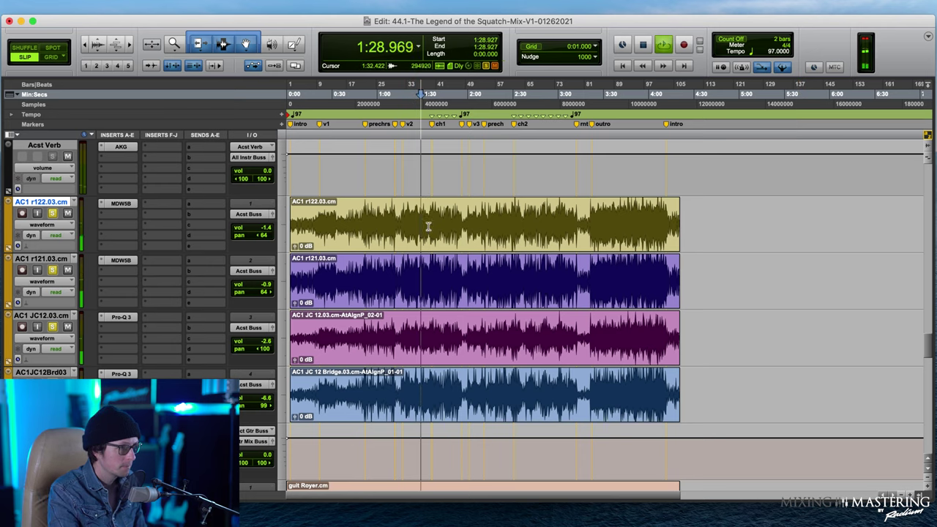
pyautogui.click(431, 220)
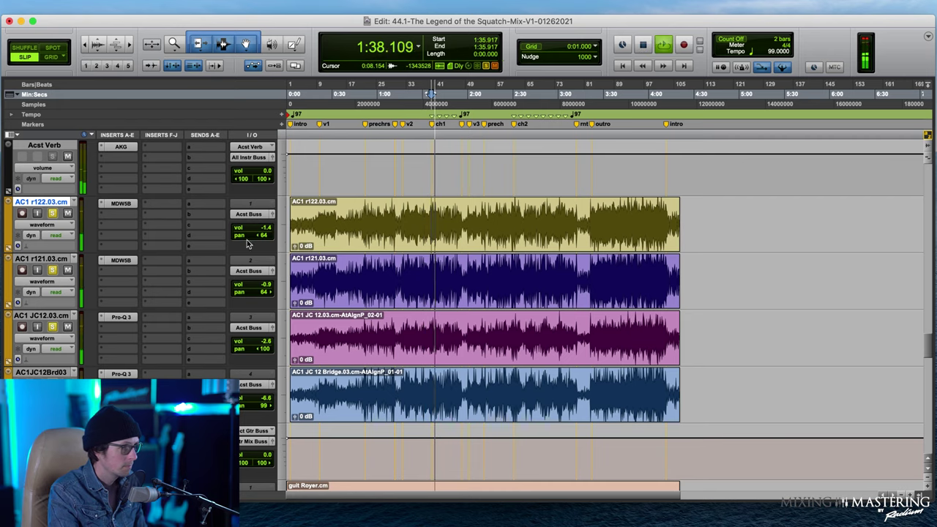
# Lower the AC1JC12Brd03 track volume to -6.9 dB during playback, then stop
pyautogui.click(52, 327)
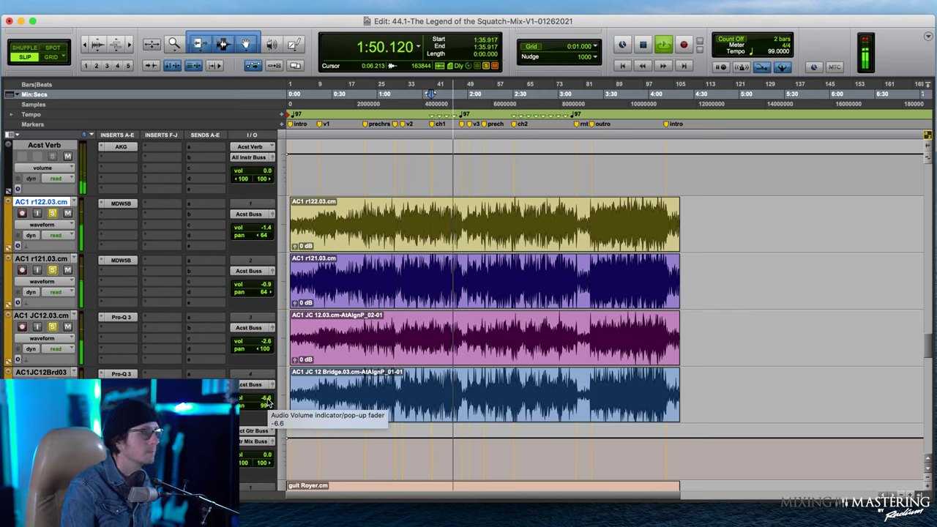
pyautogui.moveTo(271, 403); pyautogui.dragTo(268, 399)
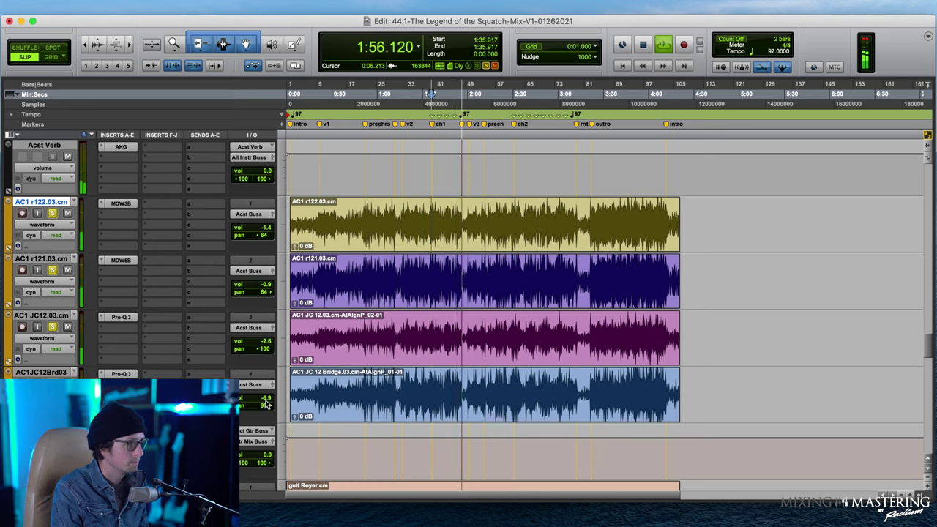
pyautogui.press('space')
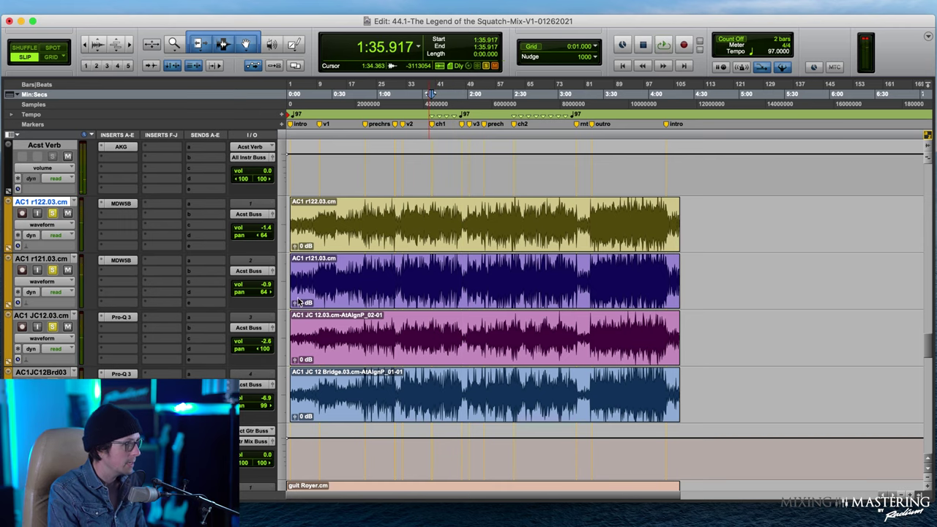
# Clear the solo on all acoustic guitar tracks and play the full mix from the first chorus at about 1:38
pyautogui.scroll(1, 321, 329)
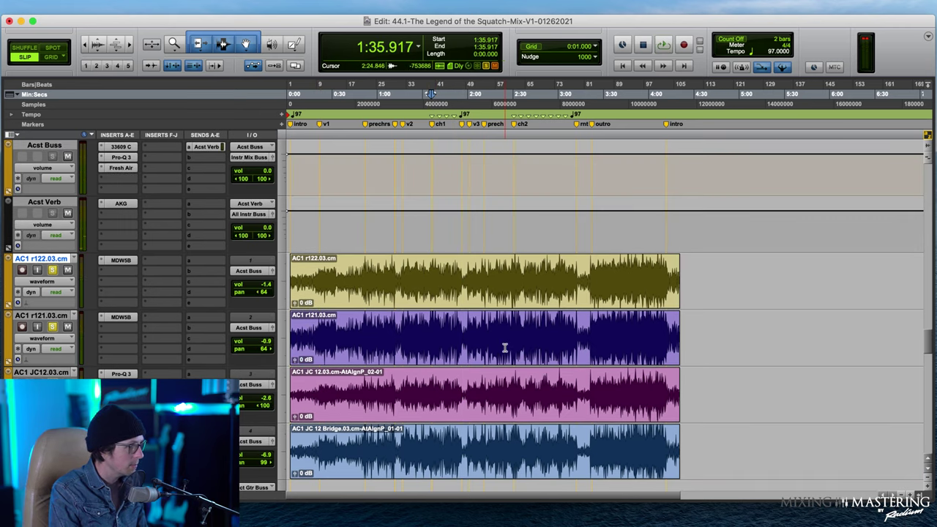
pyautogui.scroll(2, 435, 324)
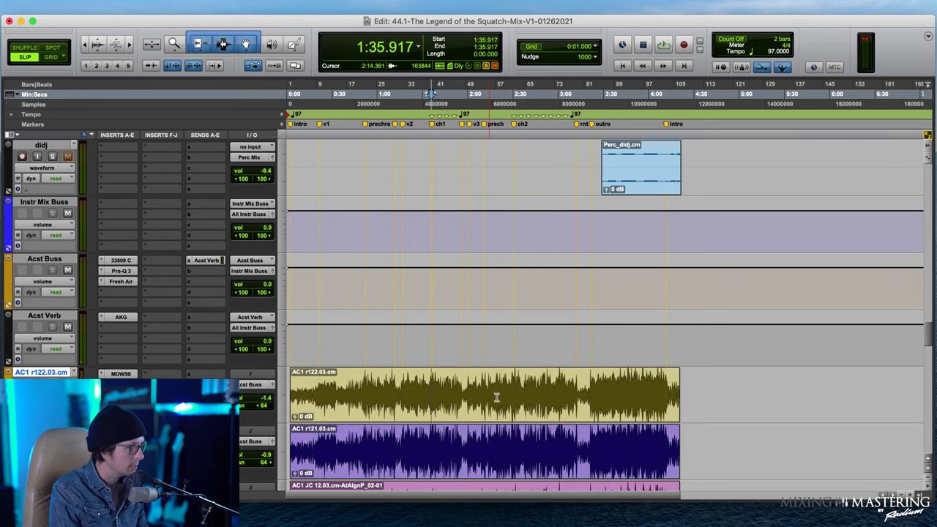
pyautogui.scroll(-4, 497, 397)
pyautogui.keyDown('alt'); pyautogui.click(55, 328); pyautogui.keyUp('alt')
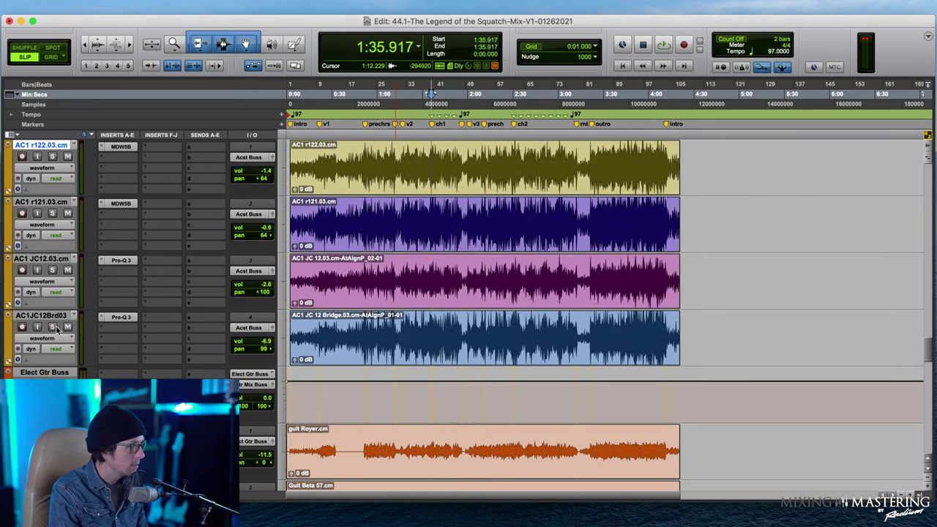
pyautogui.click(434, 160)
pyautogui.press('space')
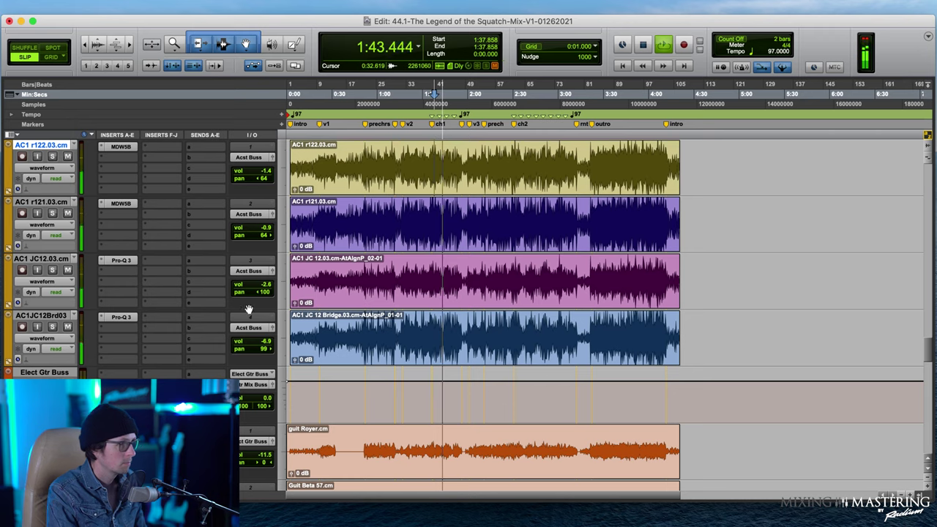
# Raise the Acst Buss send to Acst Verb to -13.7 dB while the mix plays
pyautogui.scroll(2, 354, 304)
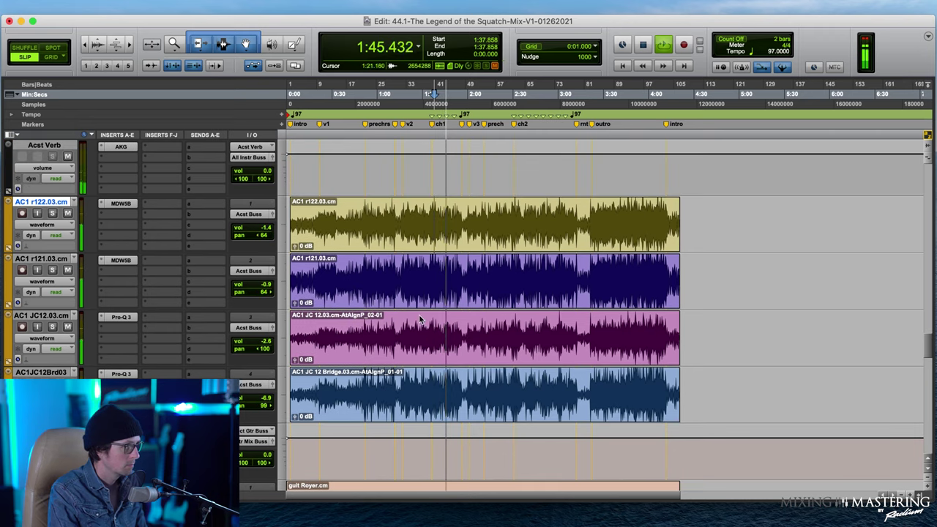
pyautogui.scroll(2, 424, 320)
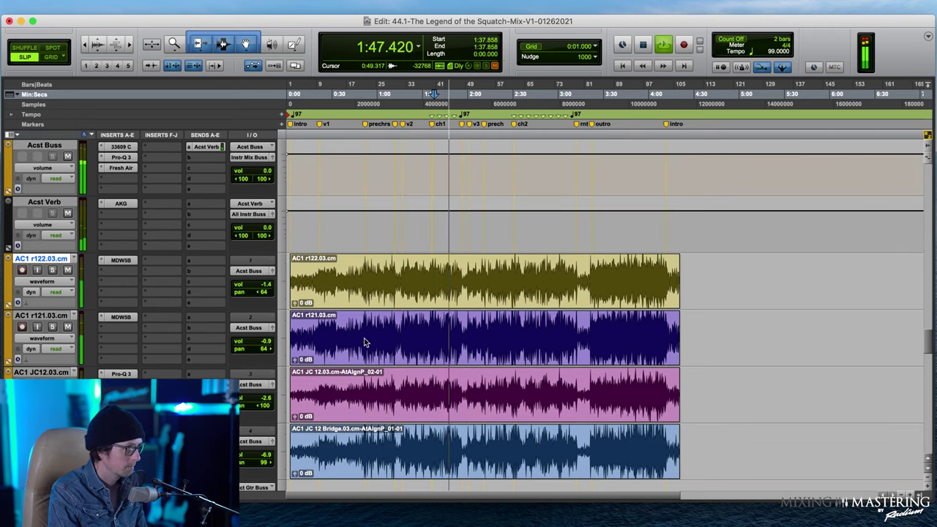
pyautogui.scroll(4, 366, 344)
pyautogui.click(207, 261)
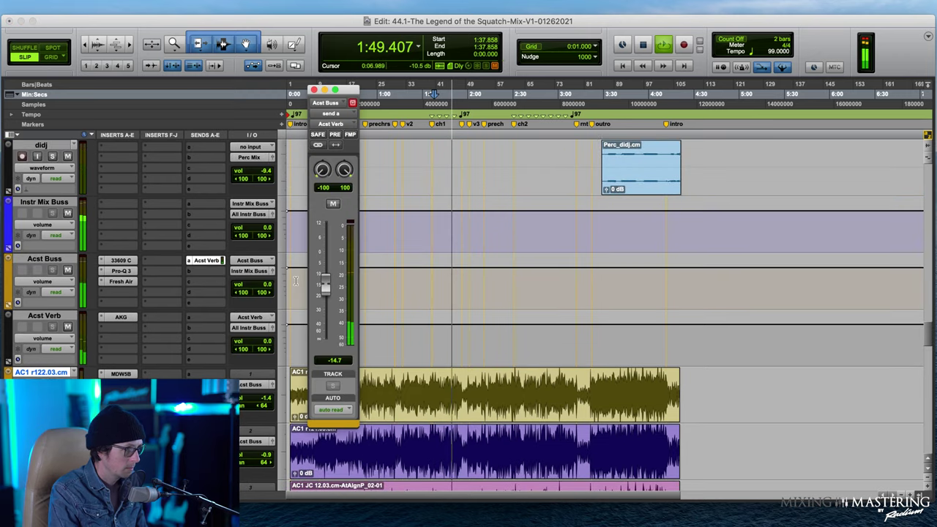
pyautogui.moveTo(324, 287); pyautogui.dragTo(324, 284)
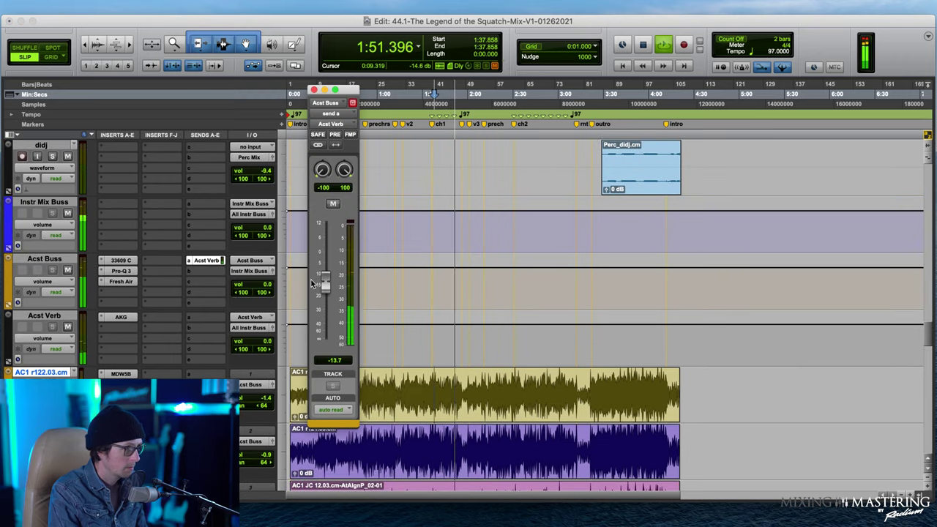
pyautogui.click(207, 261)
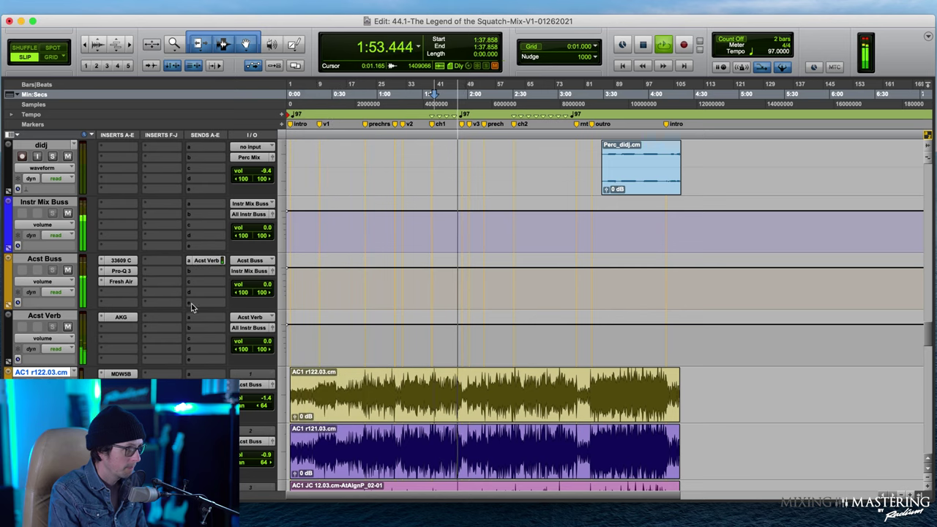
# Lower the Acst Buss volume to -2.8 dB and set Mid Air to 22 in its Fresh Air plug-in
pyautogui.moveTo(262, 285); pyautogui.dragTo(264, 284)
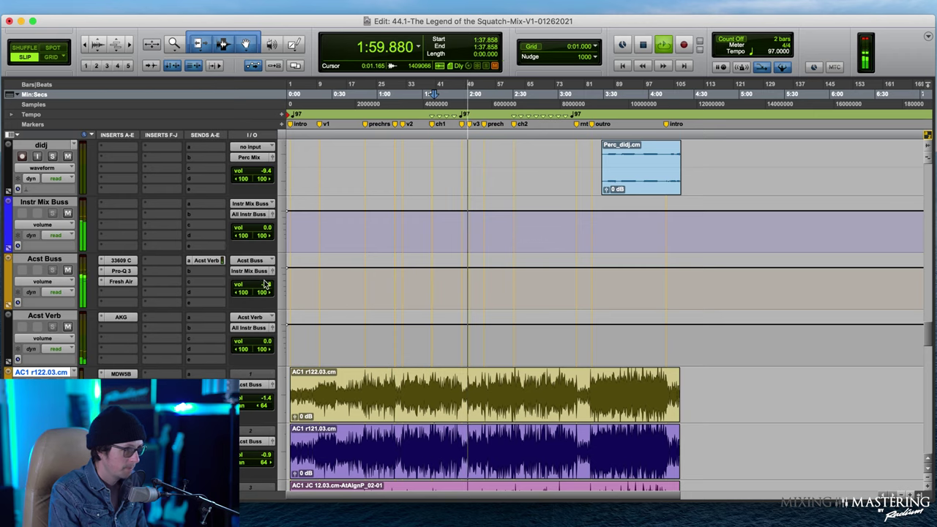
pyautogui.click(122, 281)
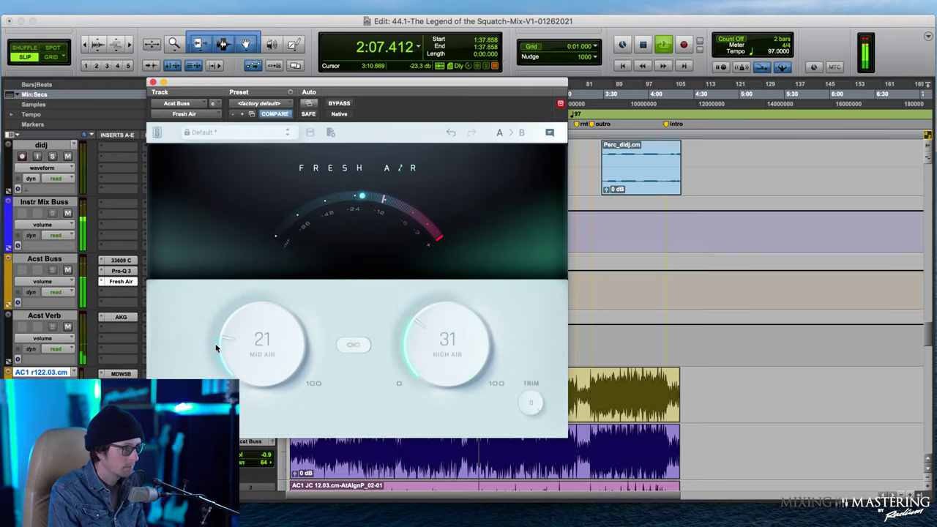
pyautogui.scroll(1, 257, 346)
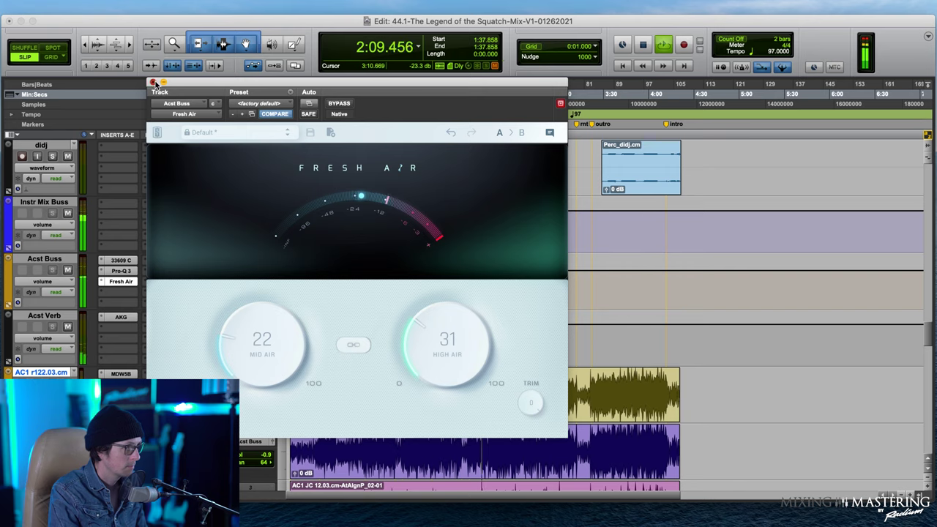
pyautogui.click(153, 83)
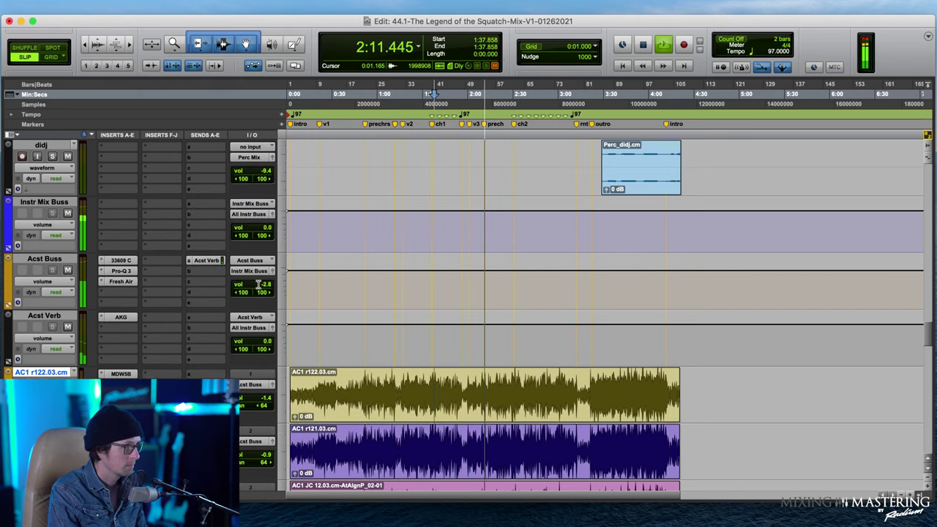
# Lower the Acst Buss volume to -5.4 dB and check the gain reduction on its 33609 C compressor
pyautogui.moveTo(257, 285)
pyautogui.mouseDown()
pyautogui.moveTo(259, 310)
pyautogui.moveTo(261, 285)
pyautogui.mouseUp()
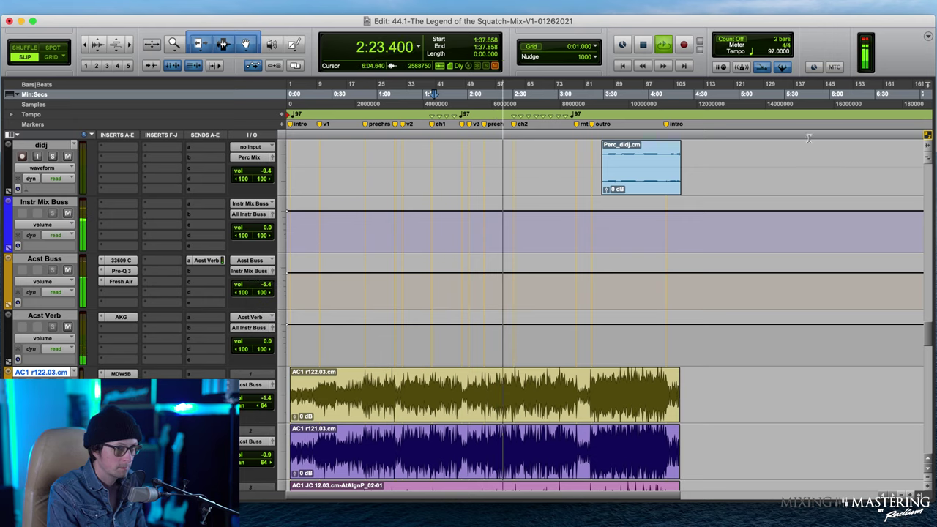
pyautogui.click(118, 260)
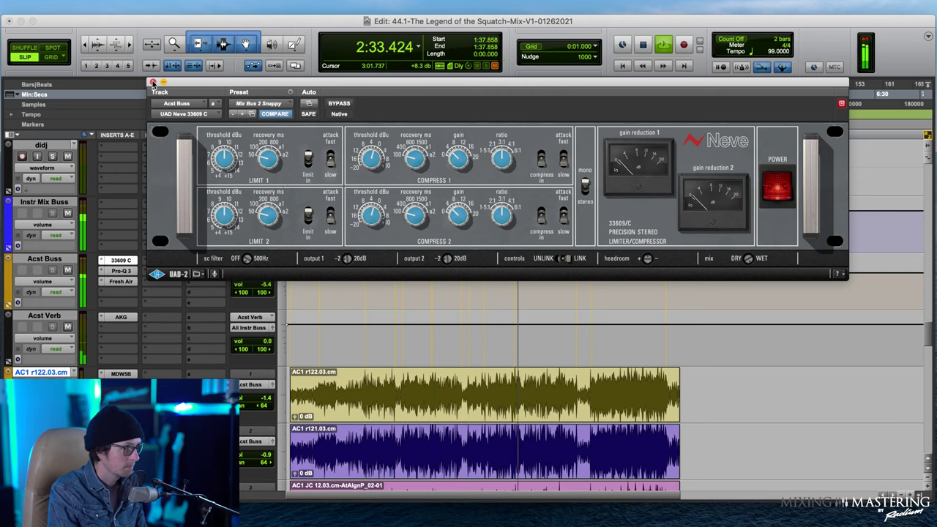
pyautogui.click(152, 82)
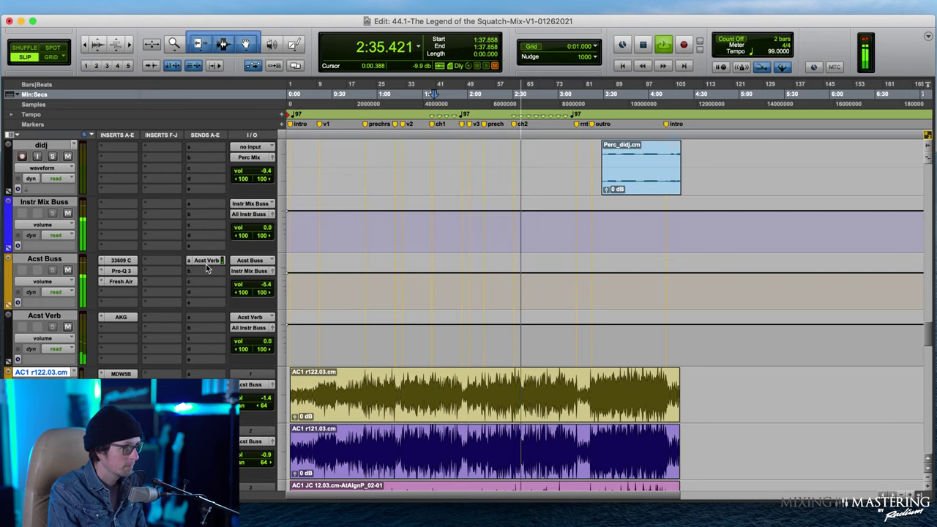
# Move the low-cut band in the Acst Buss Pro-Q 3 down to about 65 Hz, listen to the mix and stop playback
pyautogui.click(121, 271)
pyautogui.moveTo(301, 258); pyautogui.dragTo(270, 256)
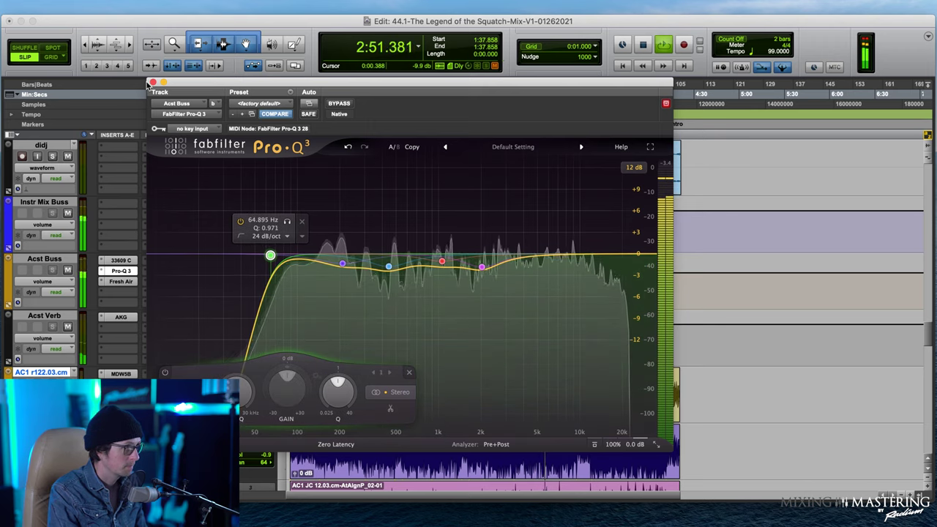
pyautogui.click(152, 82)
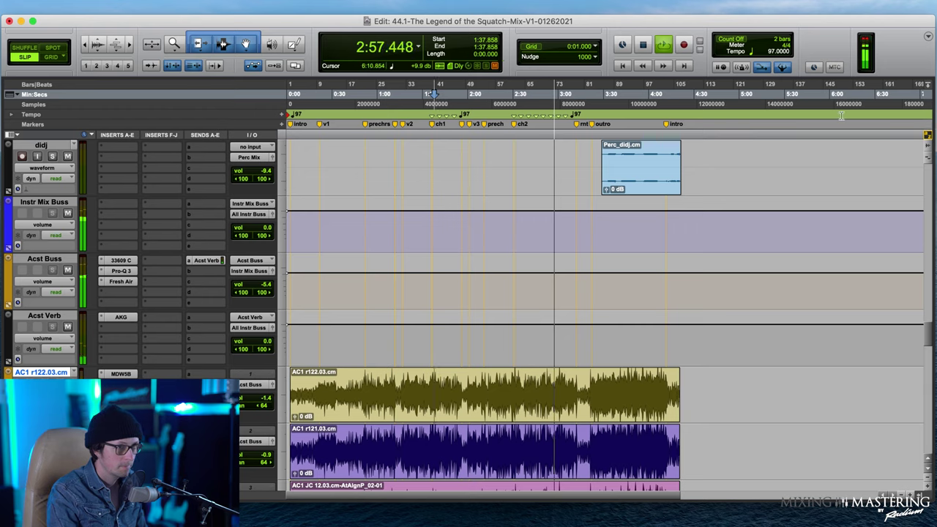
pyautogui.press('space')
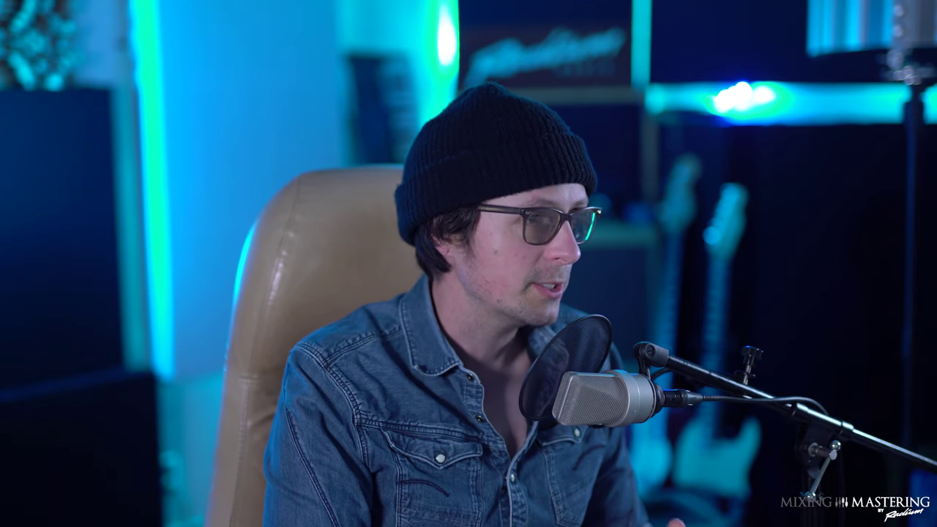